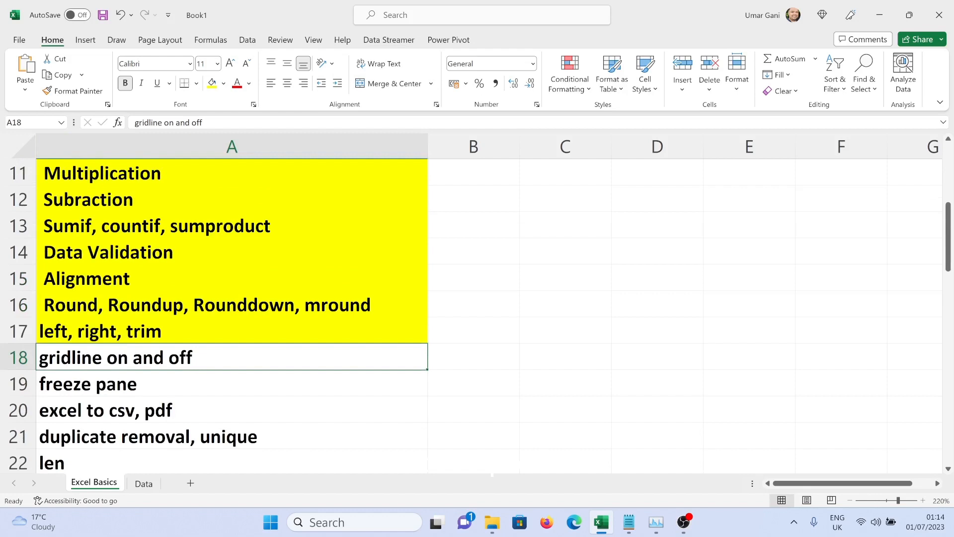
Hide the gridlines of the Excel Basics sheet and show them again.
left_click(232, 330)
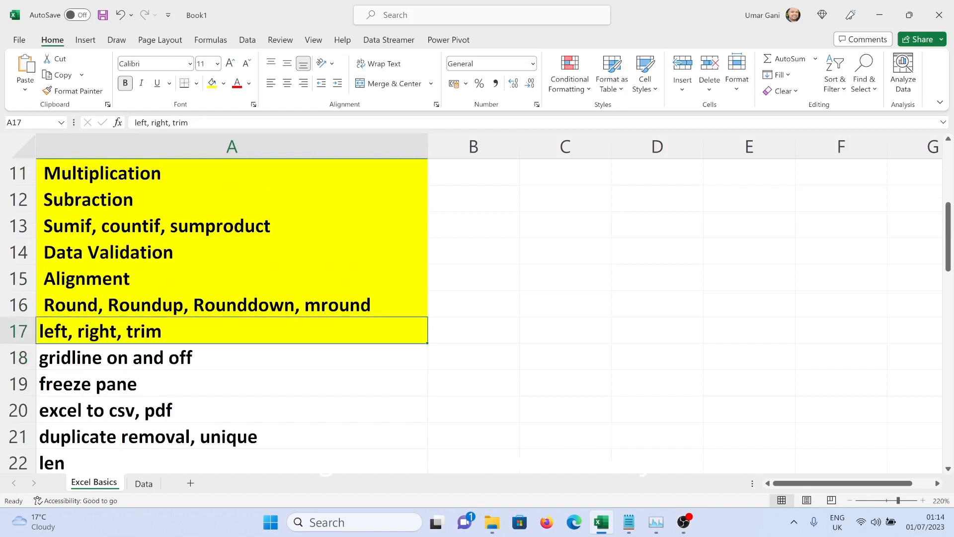
scroll(477, 298, "down", 2)
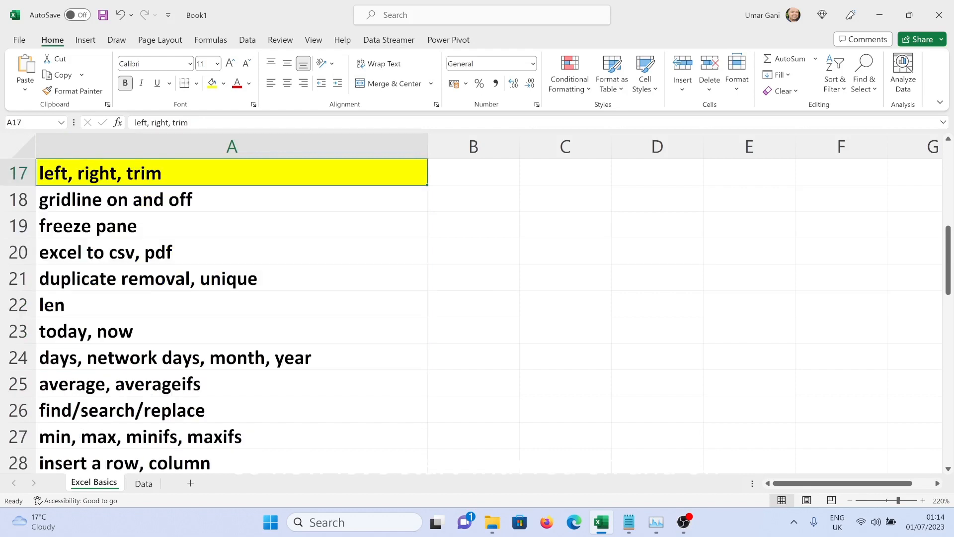
left_click(232, 199)
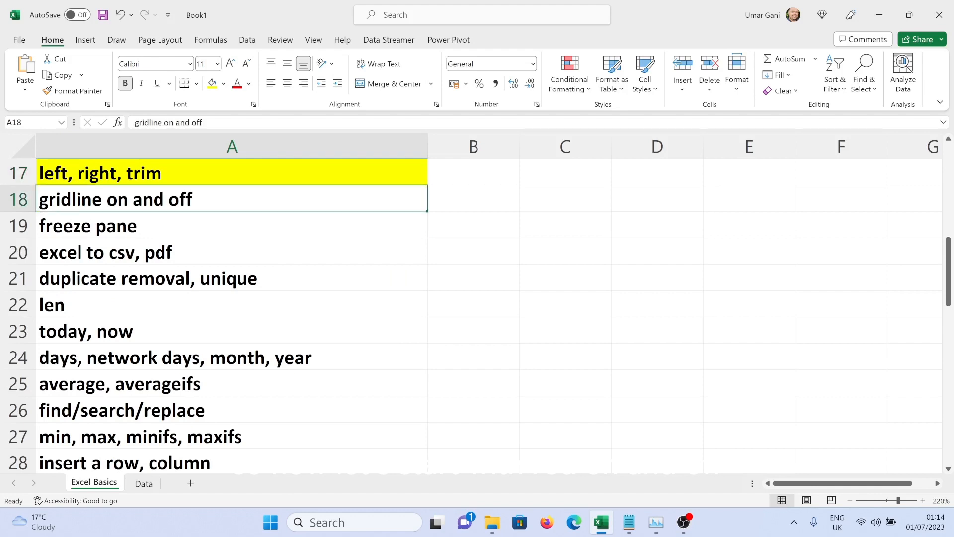
left_click(473, 198)
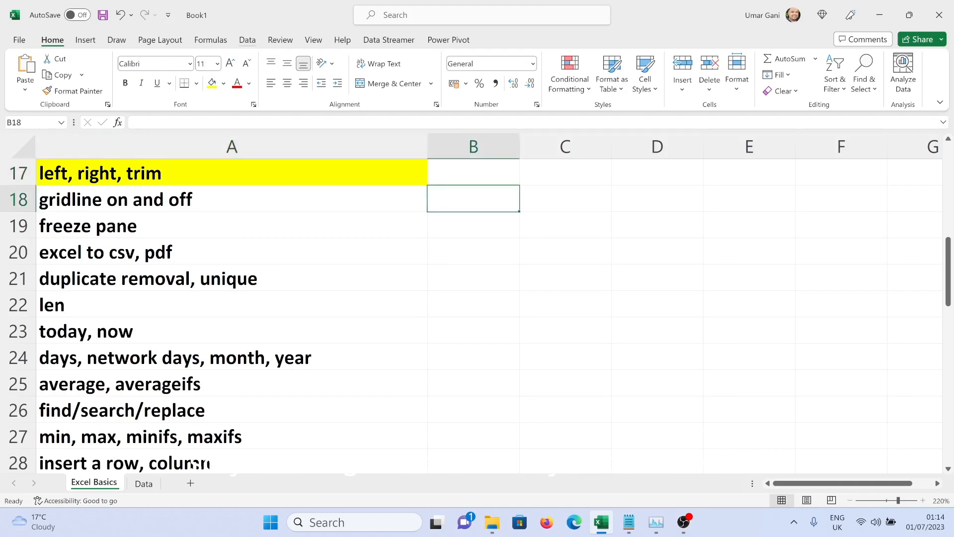
left_click(247, 39)
left_click(313, 40)
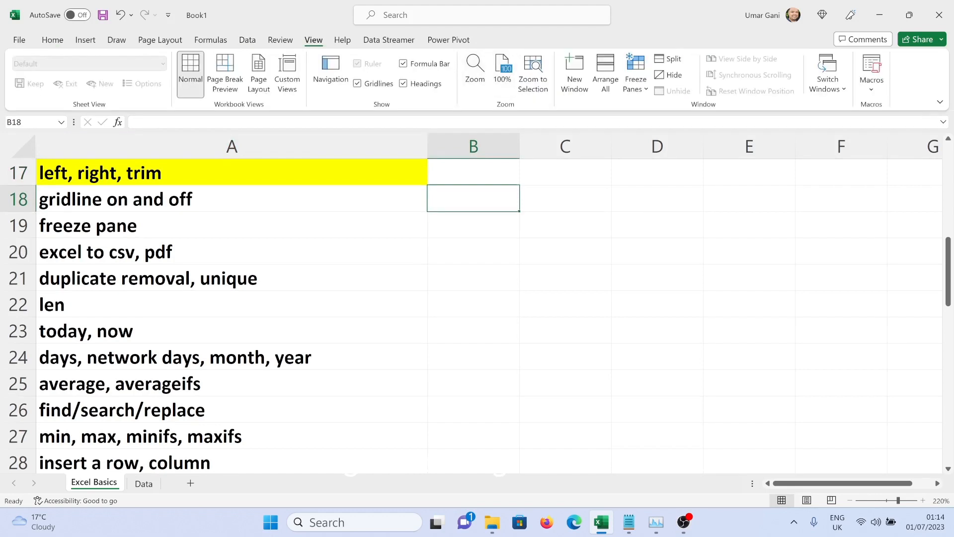
left_click(358, 83)
left_click(357, 83)
left_click(232, 199)
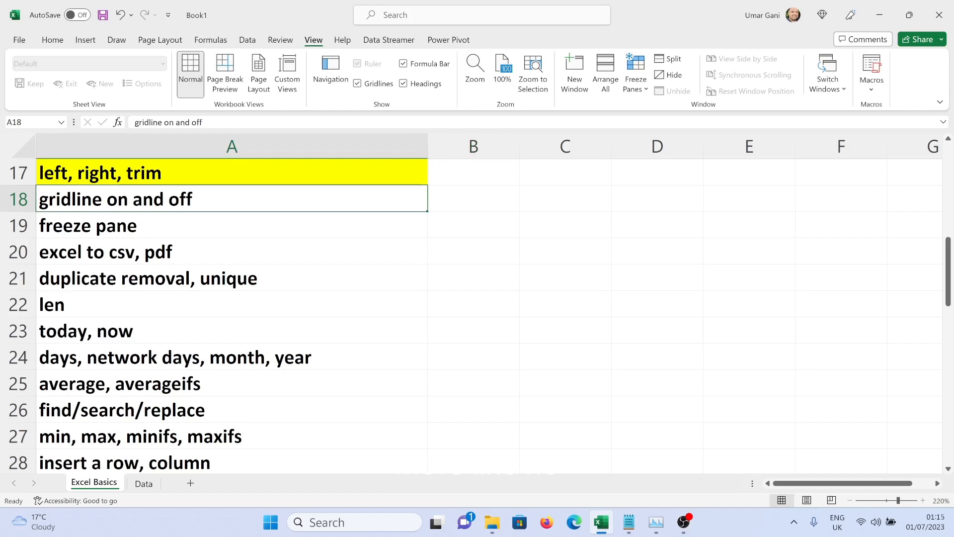
Freeze row 1 and column A of the Data sheet, using cell B2 as the split point.
key("ctrl+Page_Down")
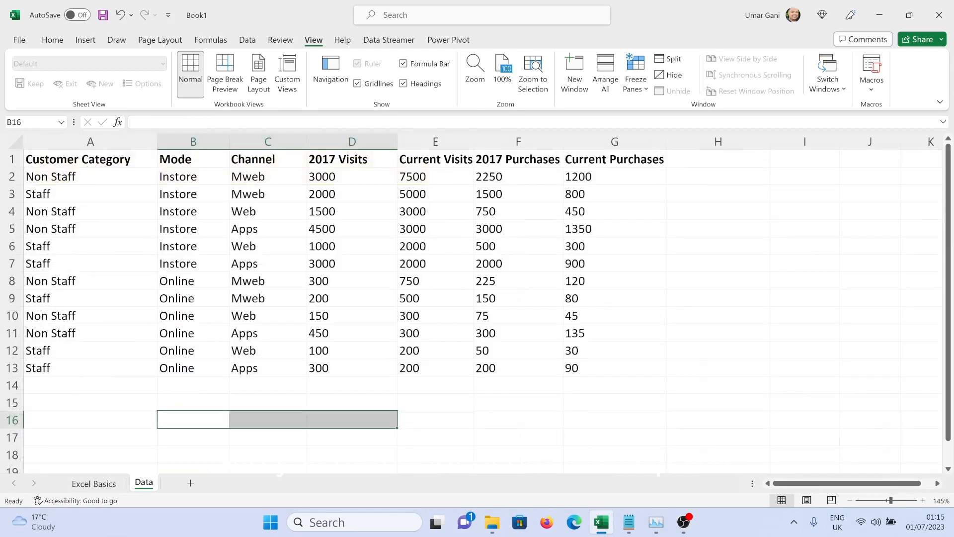
left_click(91, 141)
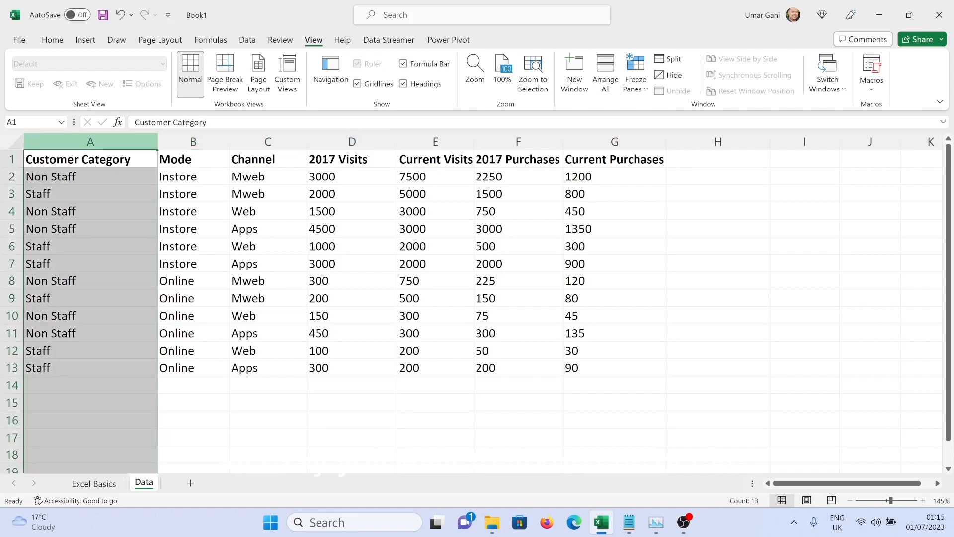
left_click(12, 159)
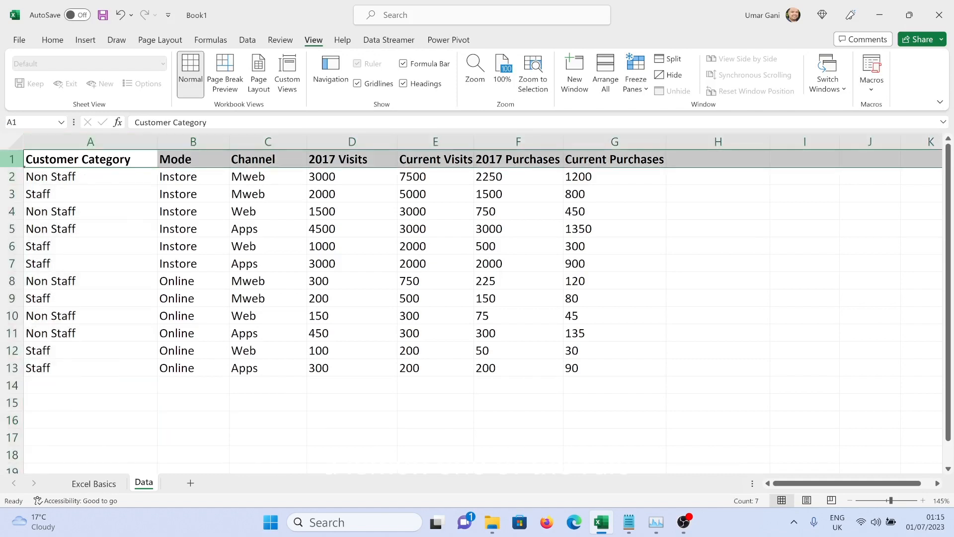
left_click(194, 177)
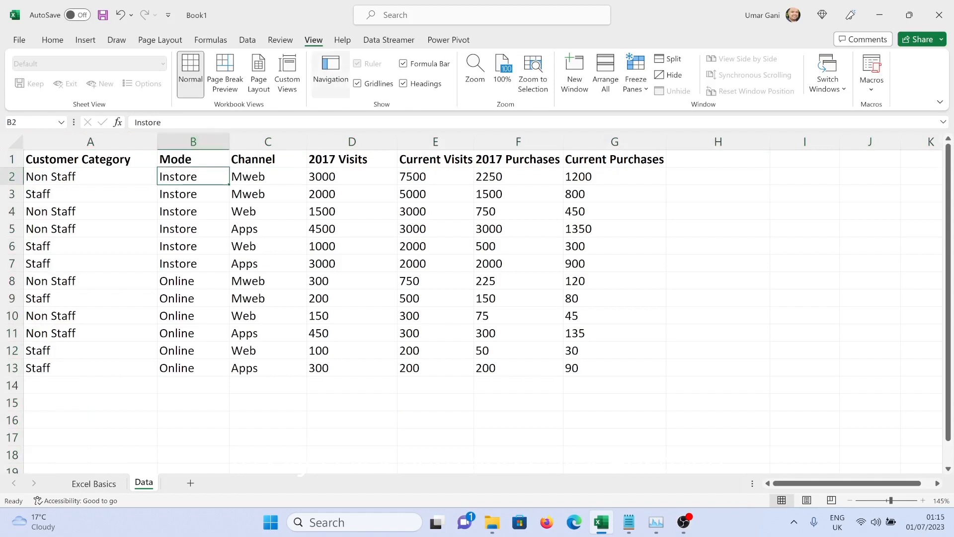
left_click(635, 79)
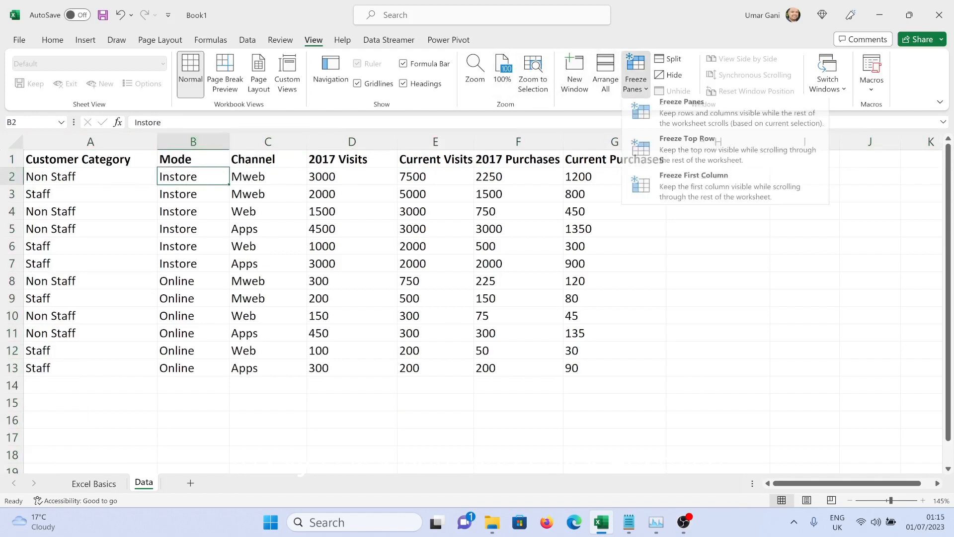
left_click(681, 118)
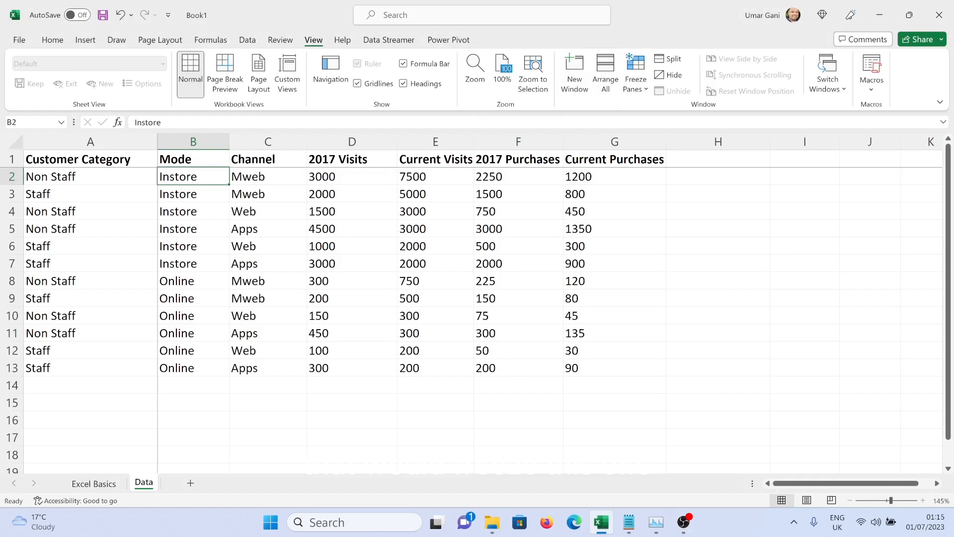
Check sideways scrolling with the headers locked and unfreeze the panes of the Data sheet.
mouse_move(846, 483)
left_mouse_down()
mouse_move(882, 483)
mouse_move(863, 483)
left_mouse_up()
left_click(635, 69)
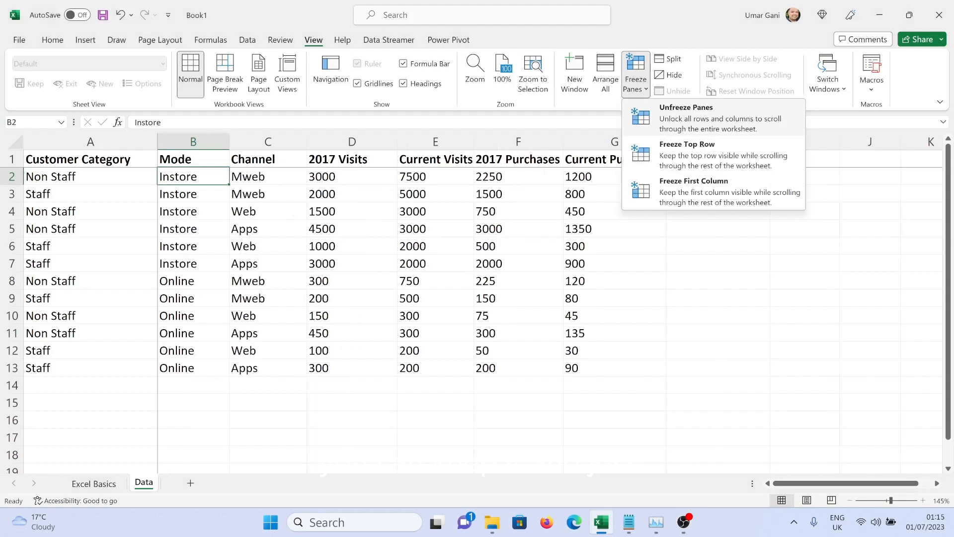
left_click(713, 117)
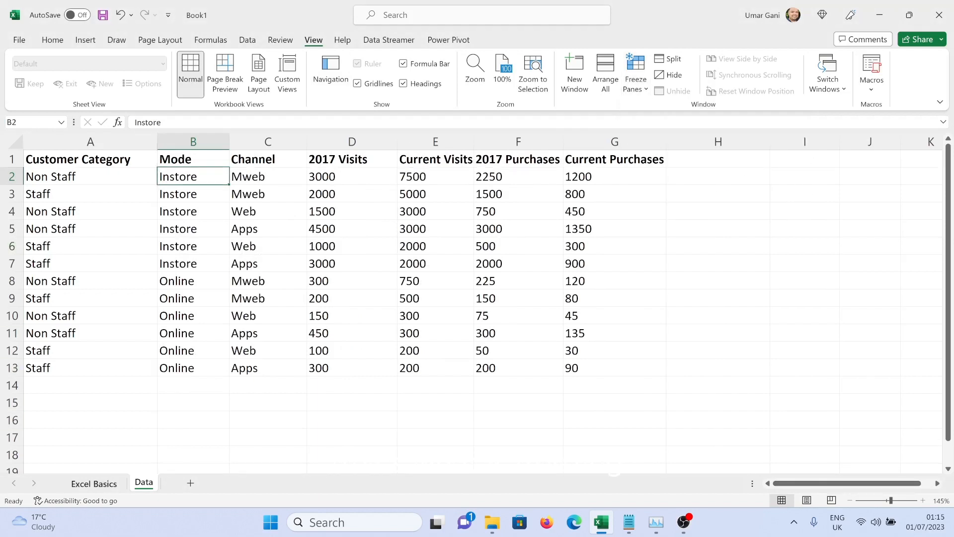
Prepare to save the workbook in the Documents folder on This PC as CSV (Comma delimited) (*.csv).
key("ctrl+Page_Up")
left_click(232, 251)
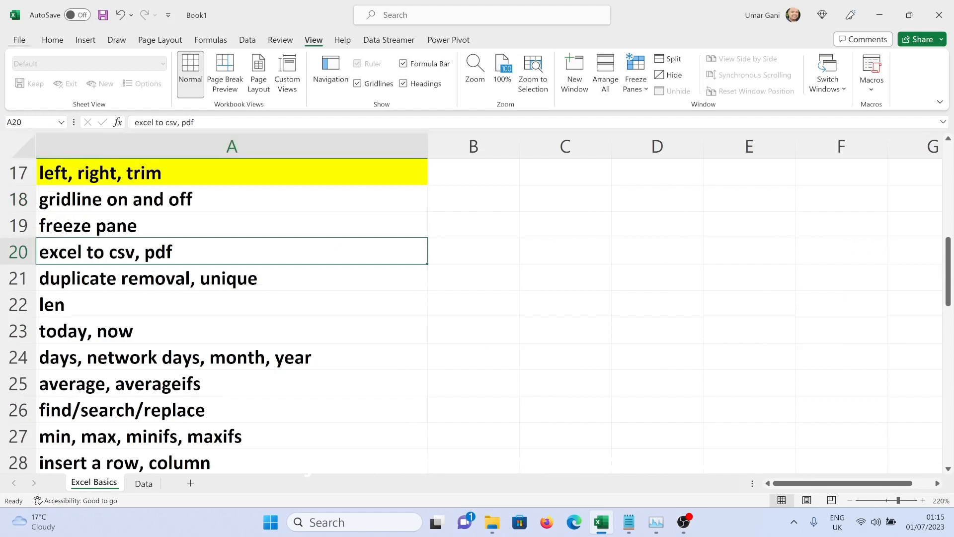
left_click(19, 40)
left_click(3, 206)
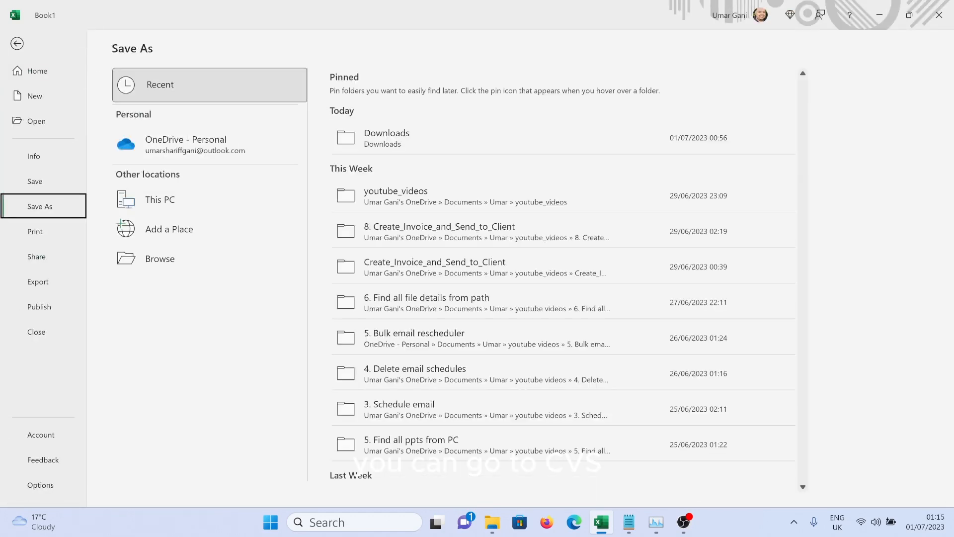
left_click(160, 200)
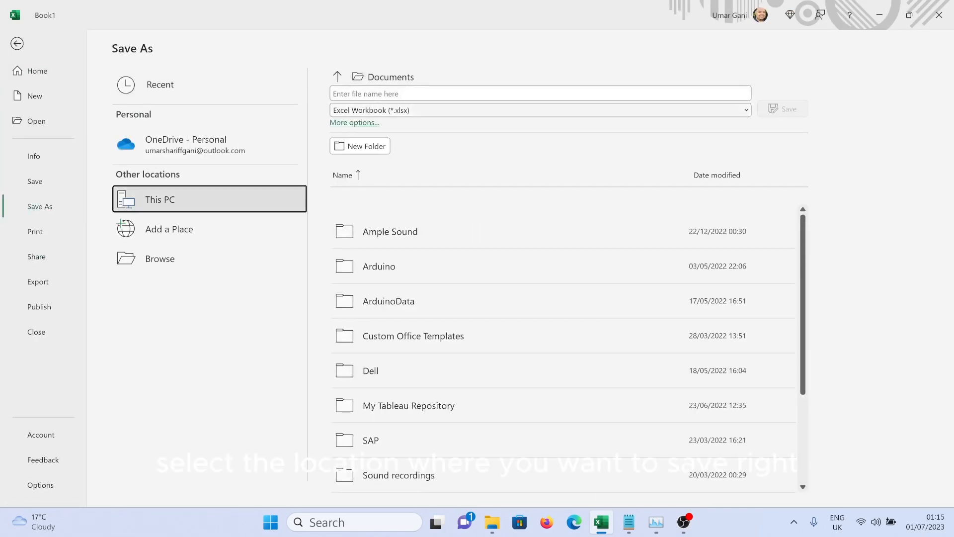
left_click(540, 110)
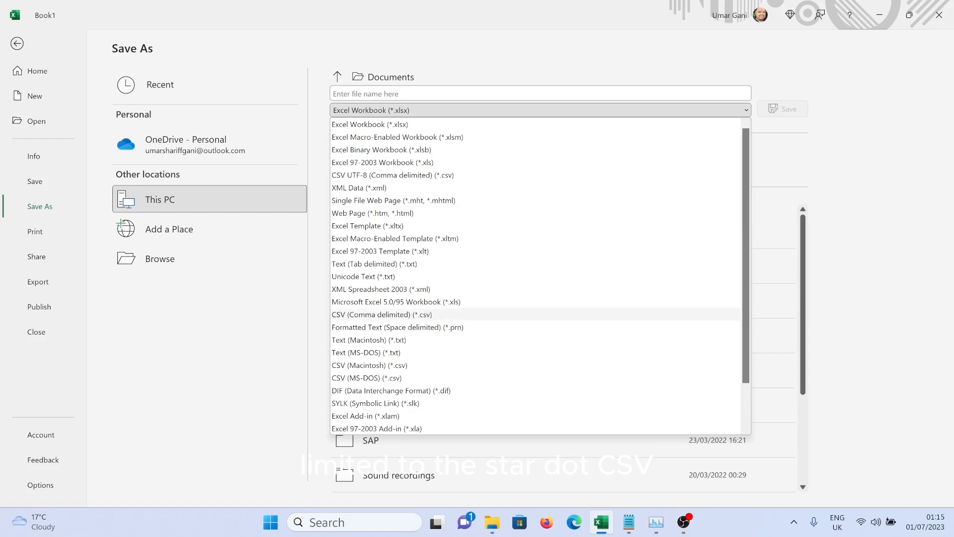
left_click(381, 314)
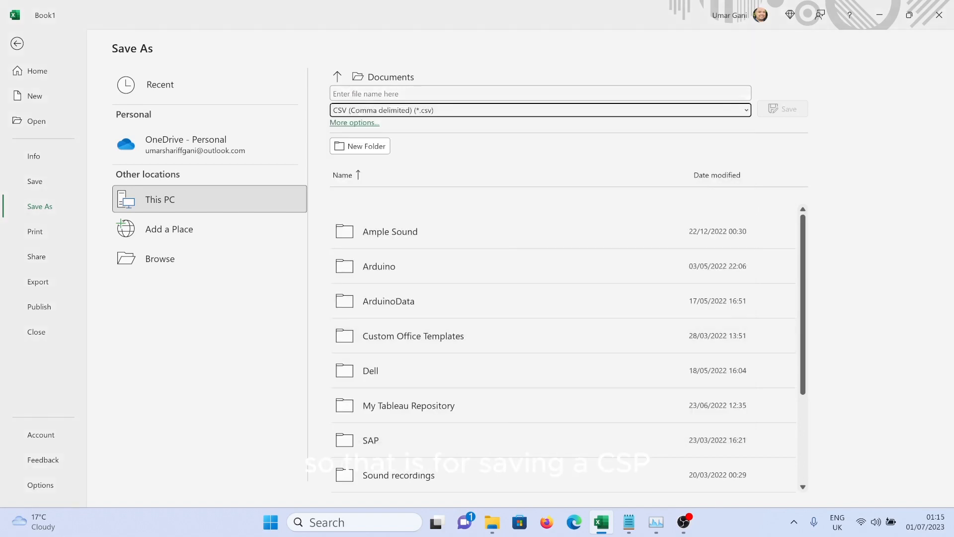
Choose PDF (*.pdf) as the save format and return to the workbook without saving.
left_click(540, 111)
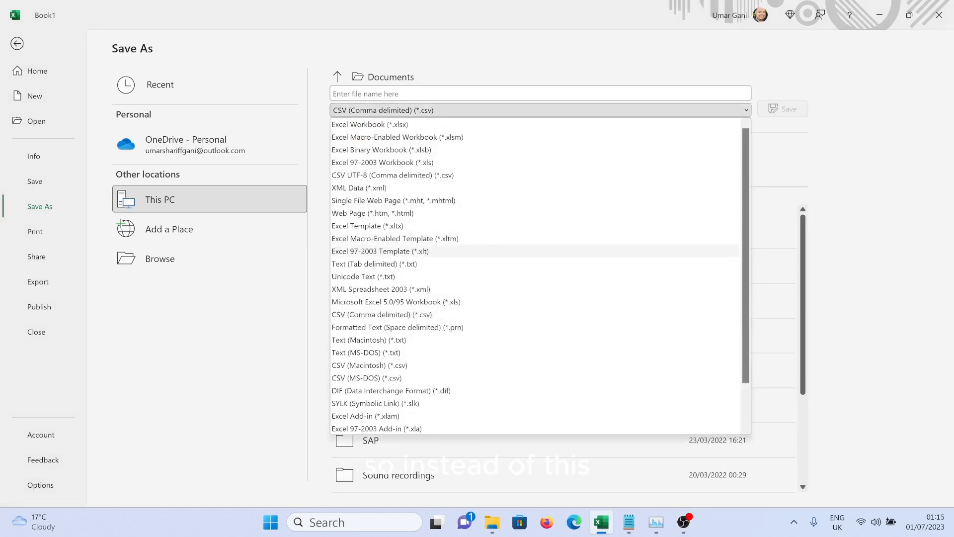
scroll(497, 276, "down", 2)
left_click(363, 391)
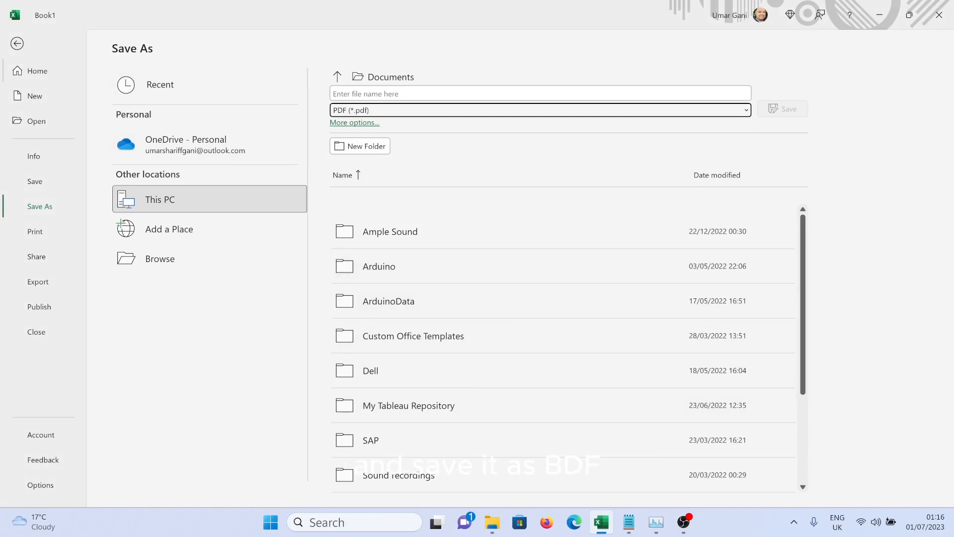
key("Escape")
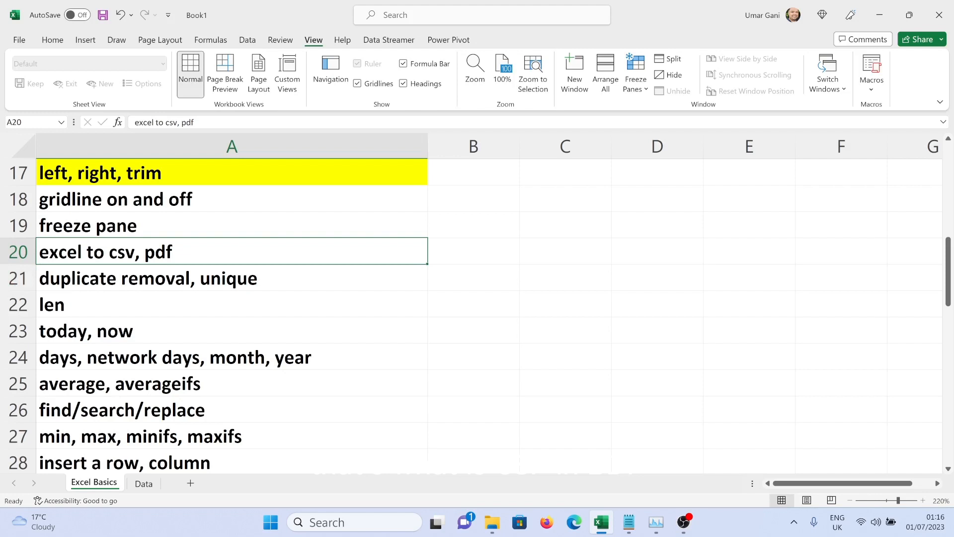
Copy the Customer Category values in A2:A13 of the Data sheet into column I, starting at I1.
left_click(232, 278)
left_click(144, 483)
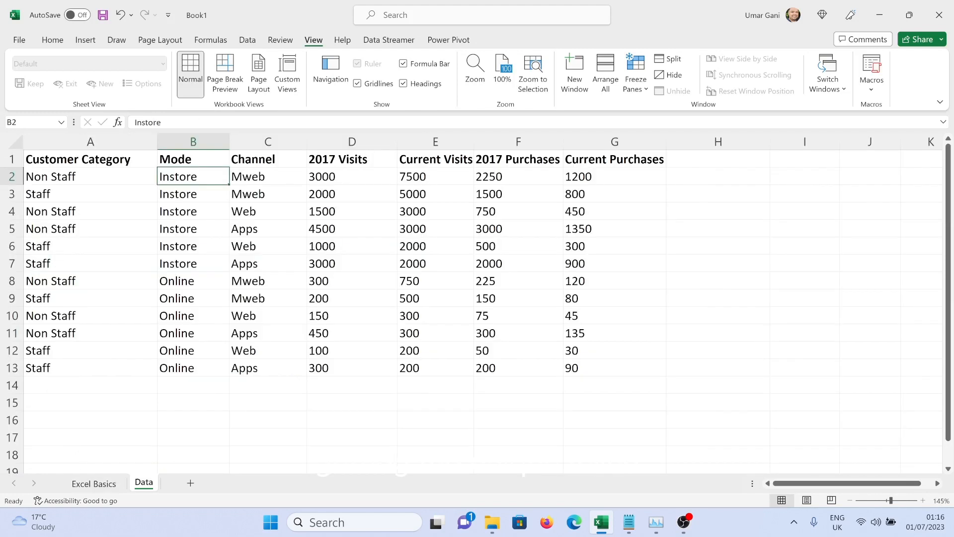
left_click_drag(90, 159, 90, 368)
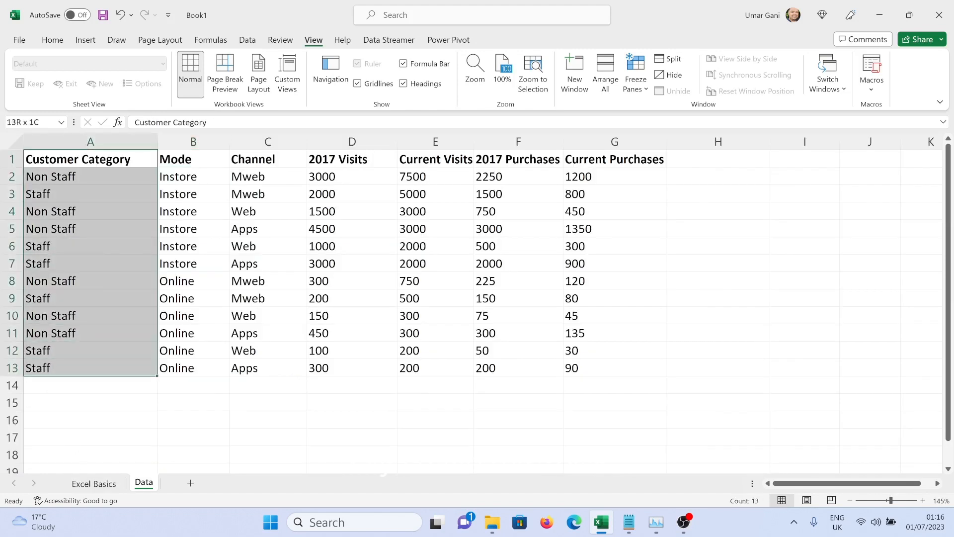
left_click_drag(91, 176, 91, 368)
key("ctrl+c")
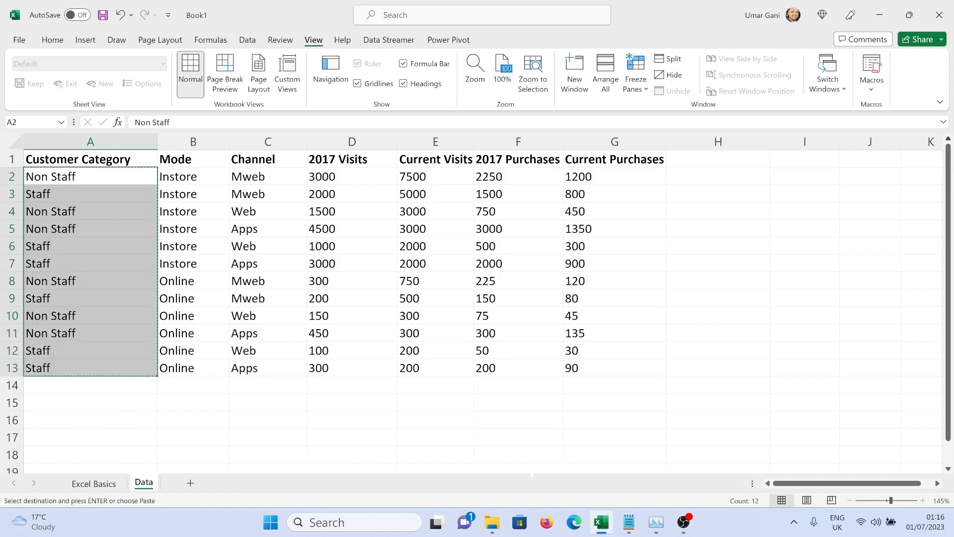
left_click_drag(805, 159, 804, 351)
key("ctrl+v")
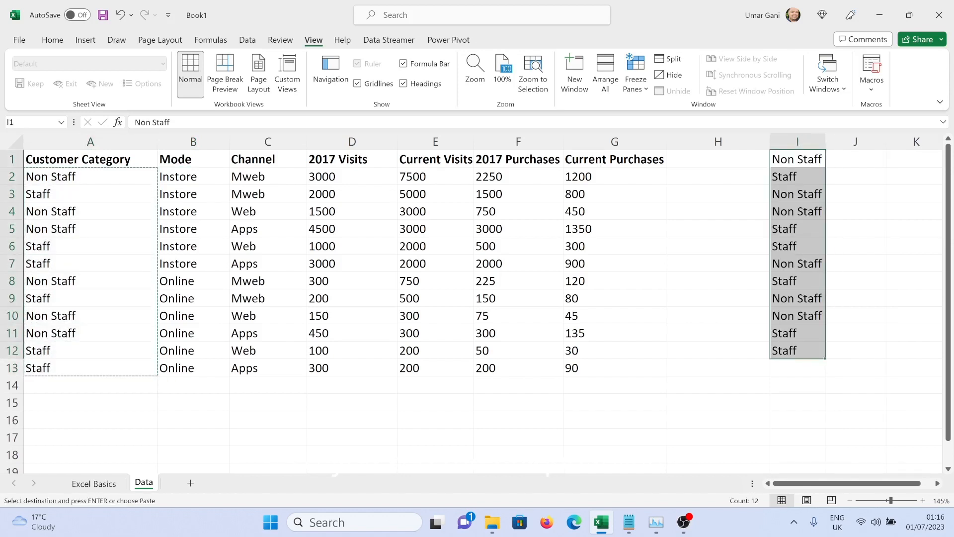
Remove the duplicate values from column I, treating the data as having no headers.
left_click(798, 142)
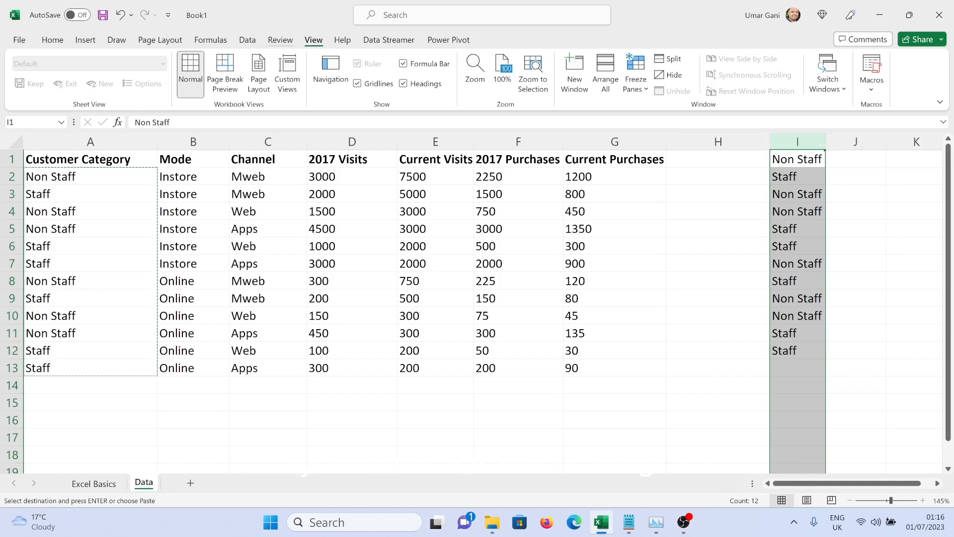
left_click(248, 40)
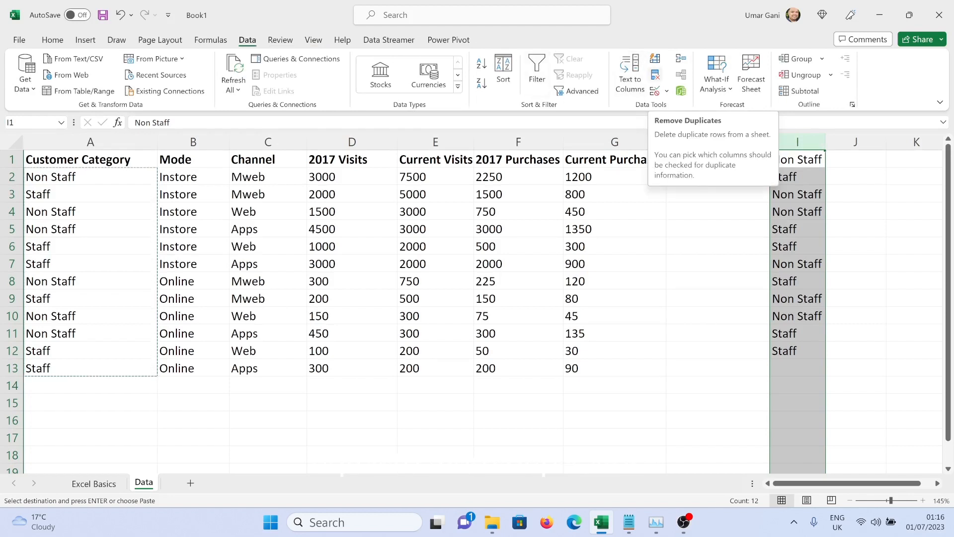
left_click(656, 75)
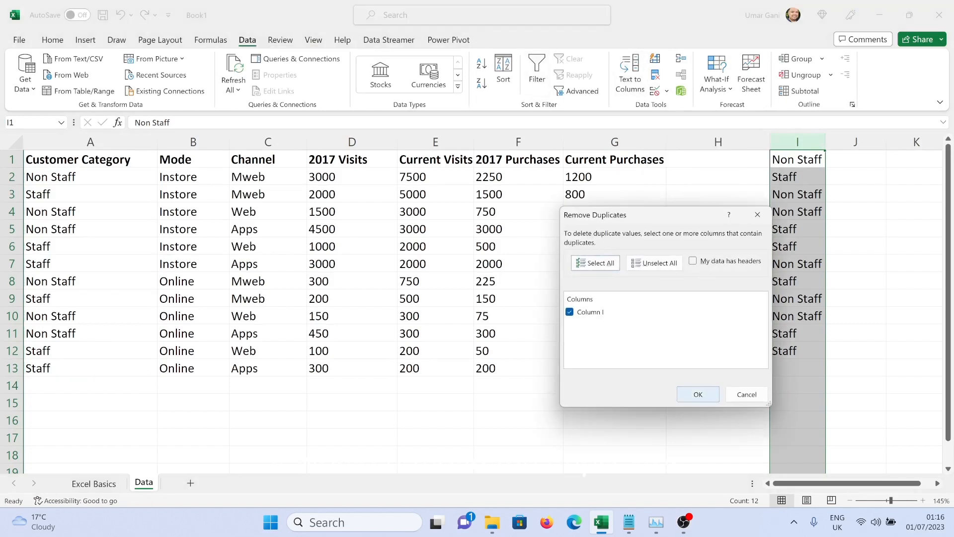
left_click(698, 394)
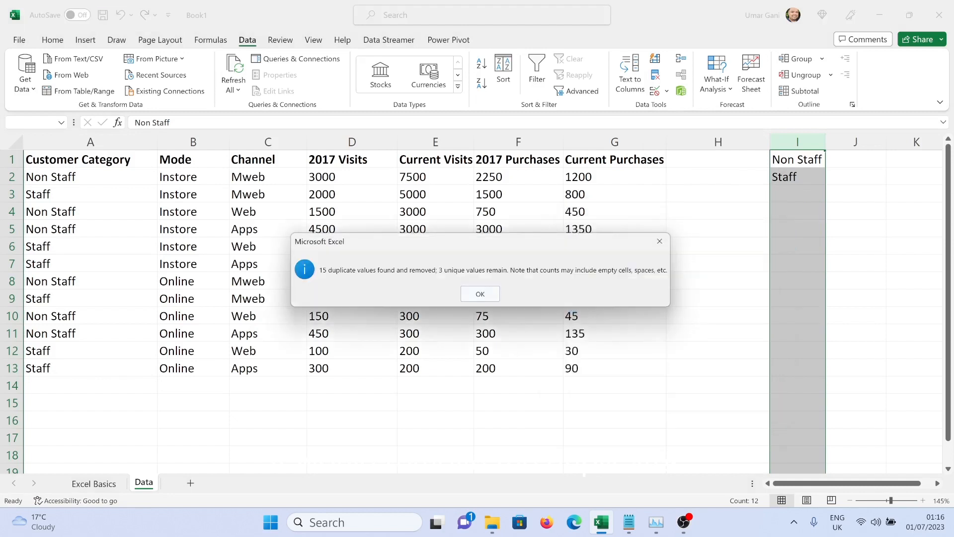
key("Return")
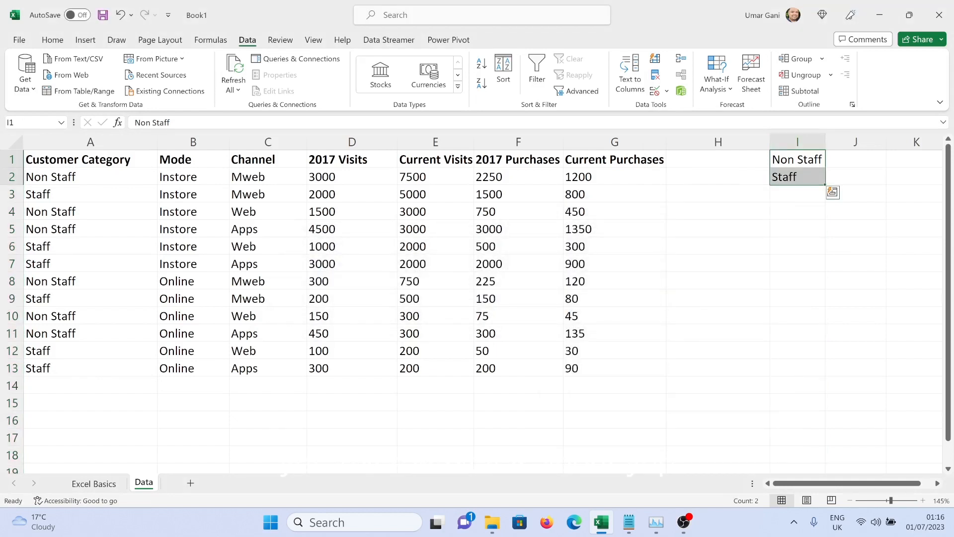
Calculate the character length of cell A2 on the Data sheet with the LEN function in cell B15.
key("ctrl+Page_Up")
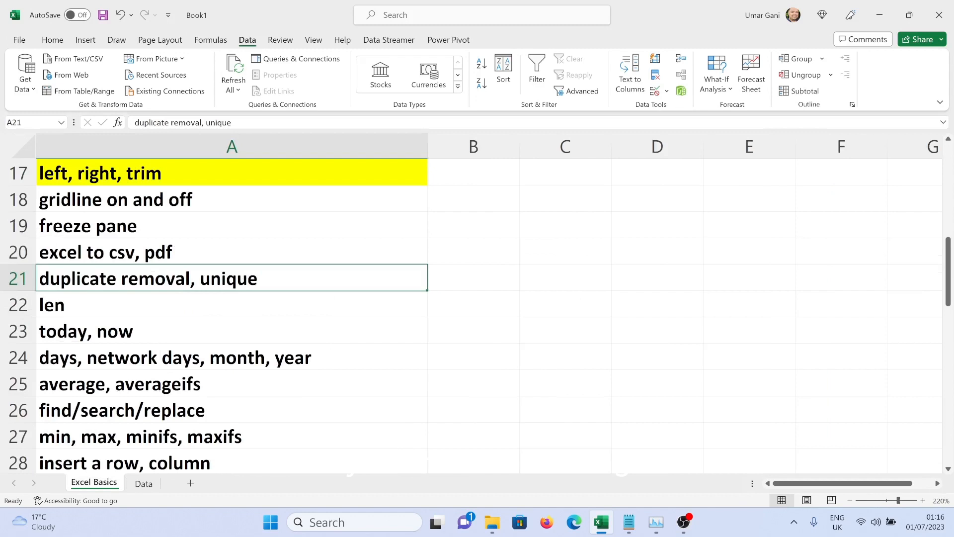
key("Down")
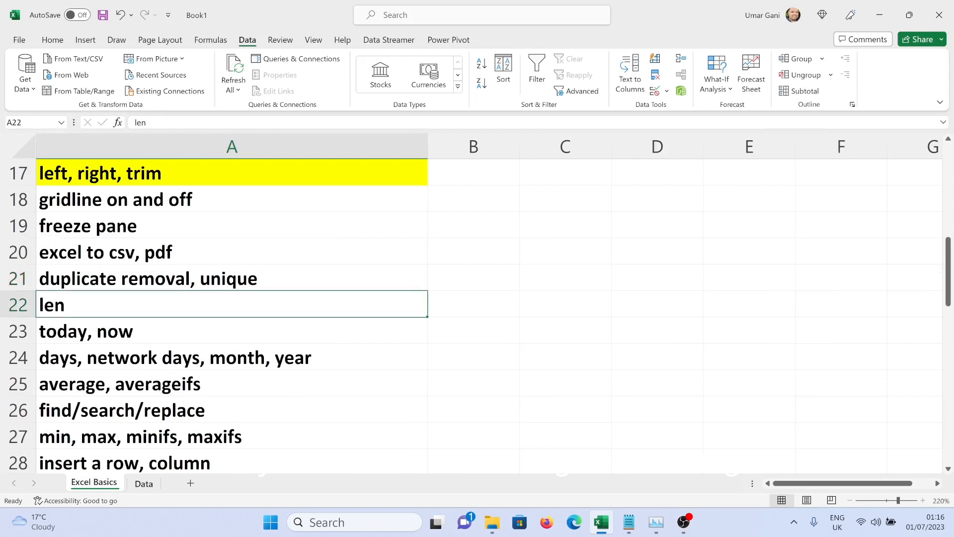
key("ctrl+Page_Down")
left_click(193, 403)
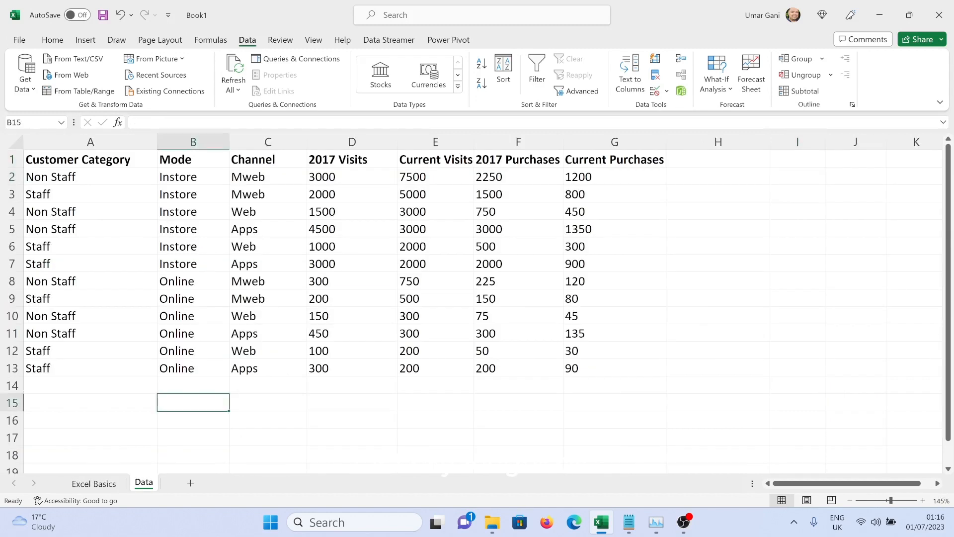
type("=len(")
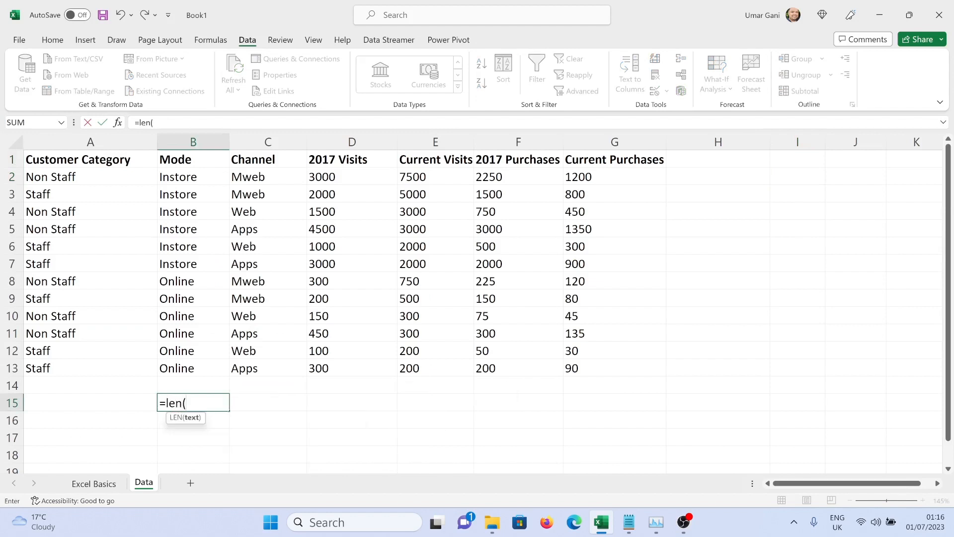
left_click(90, 177)
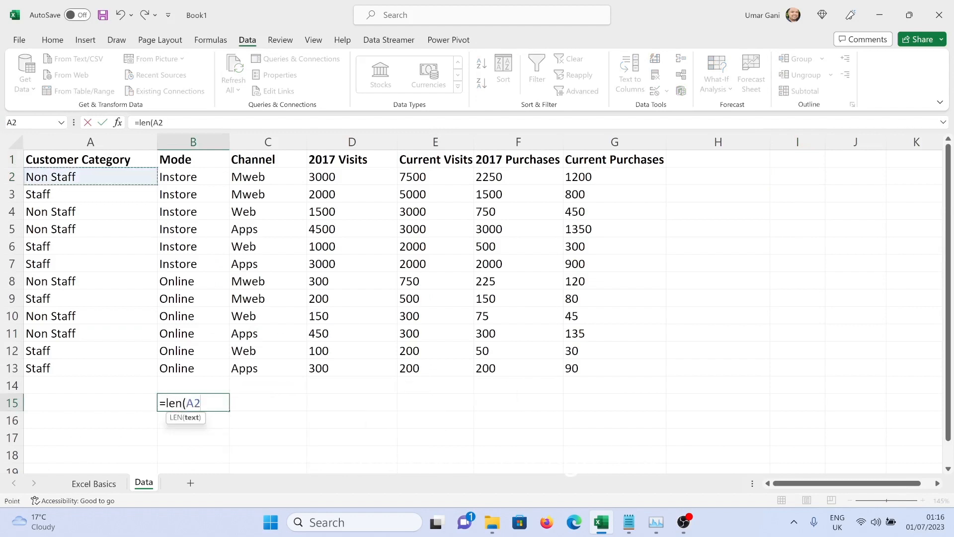
type(")")
key("Return")
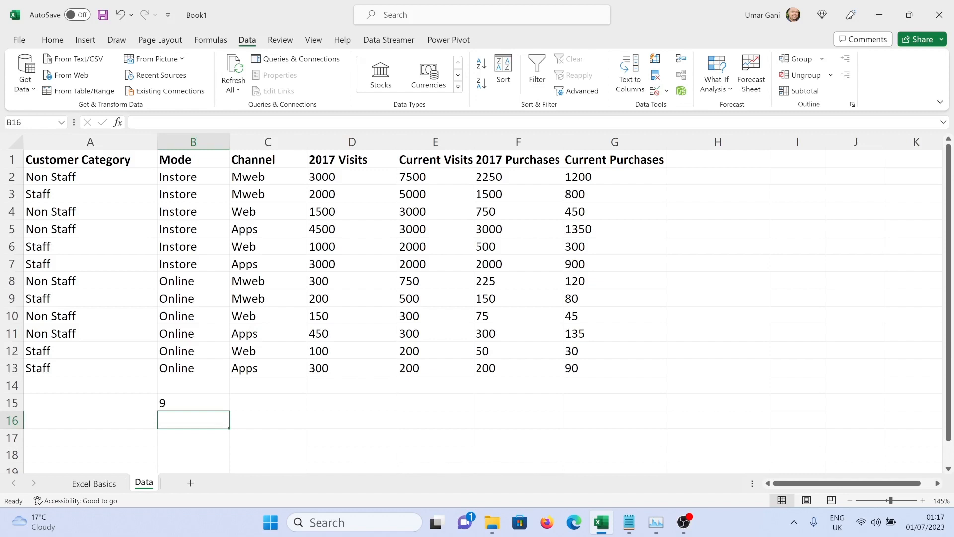
Replace the formula in B15 of the Data sheet with =TODAY() and enter =NOW() in B16.
left_click(193, 177)
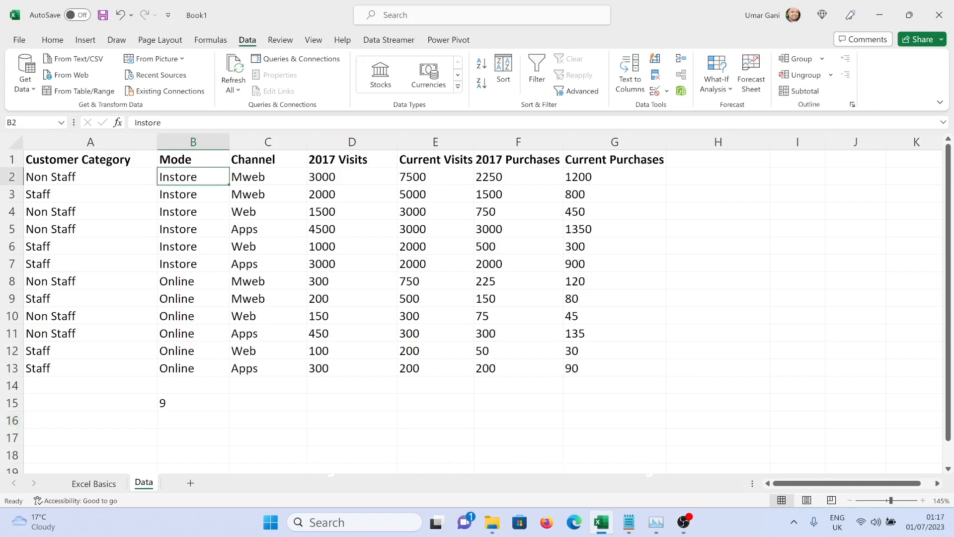
left_click(94, 483)
left_click(144, 483)
left_click(193, 403)
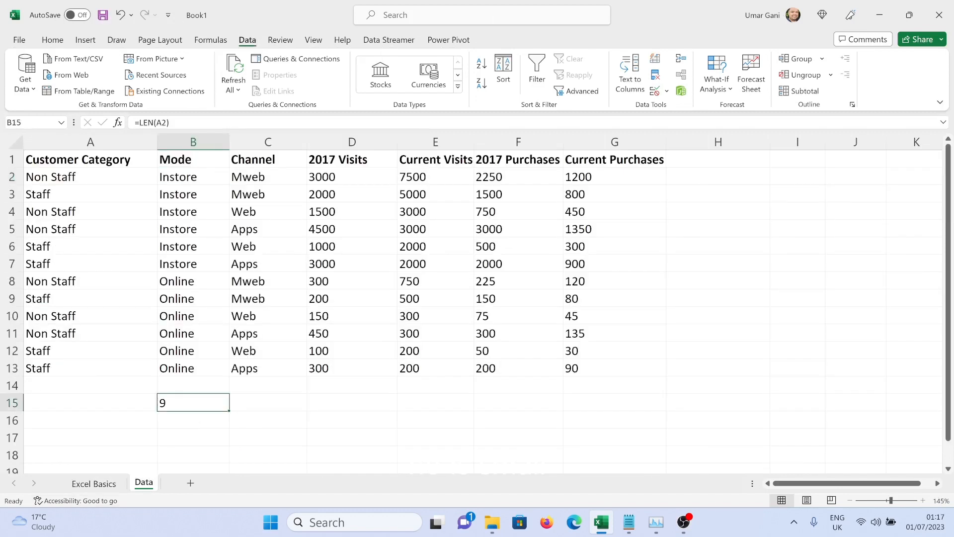
key("ctrl+semicolon")
key("Return")
type("=")
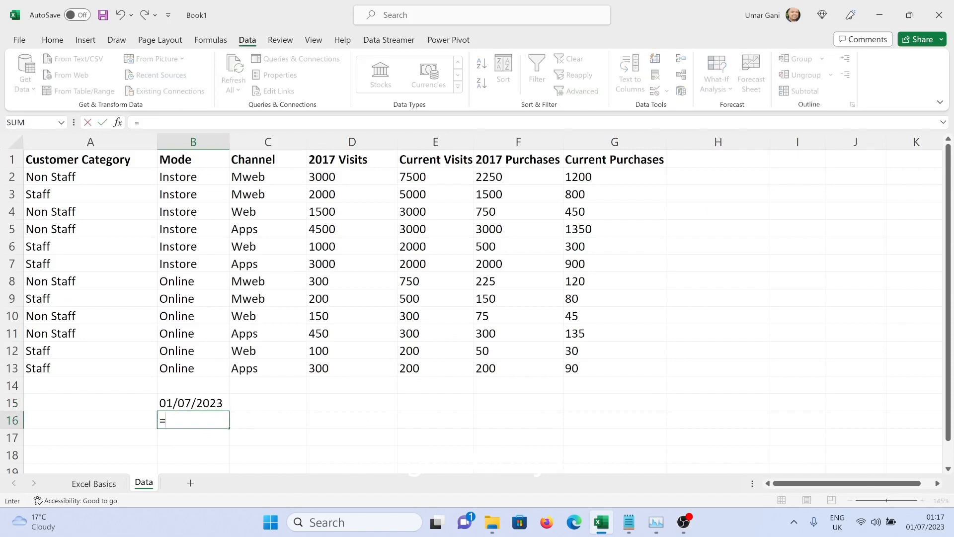
type("now()")
key("Return")
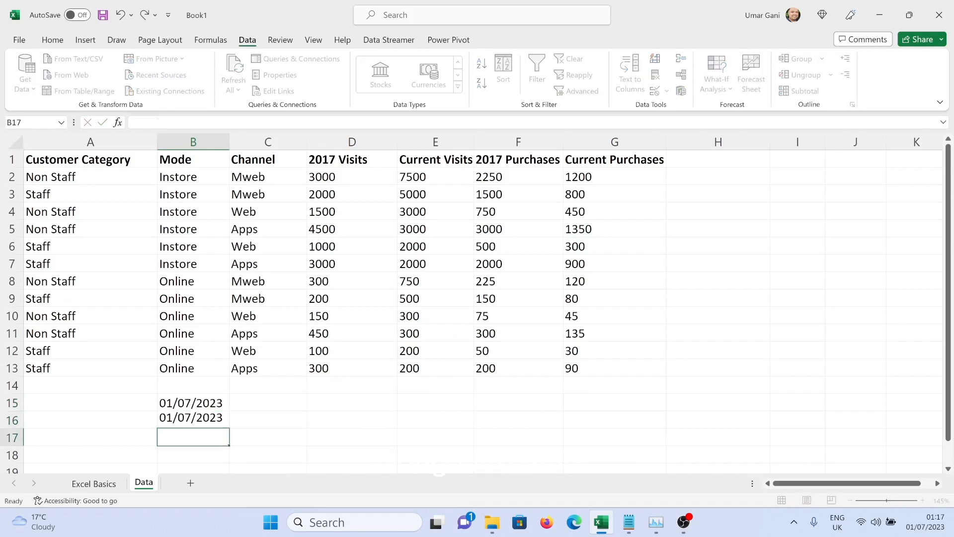
Clear the date formulas from cells B15:B16.
key("Up")
key("Up")
key("shift+Down")
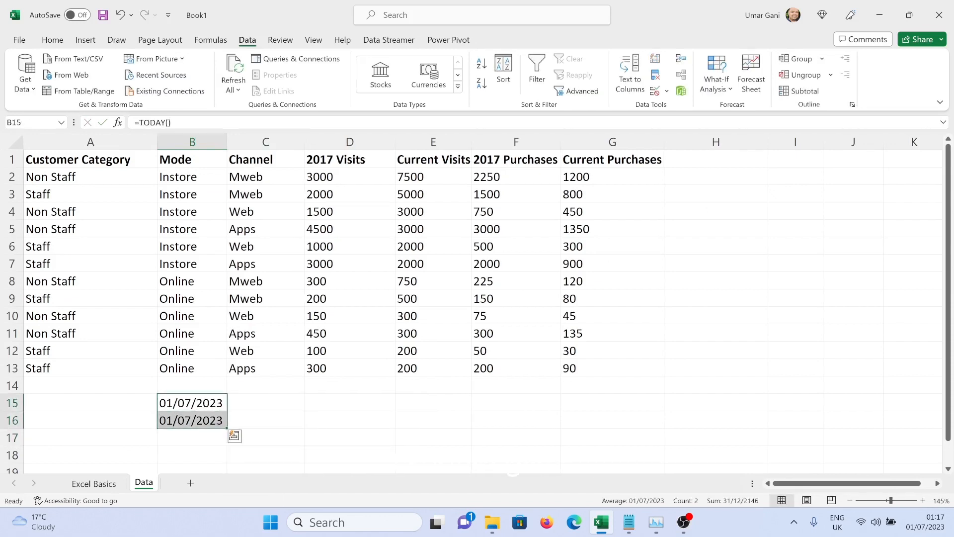
key("Delete")
Enter =NOW() in cell H4 and =TODAY() in cell H3 beside the data table.
left_click(716, 211)
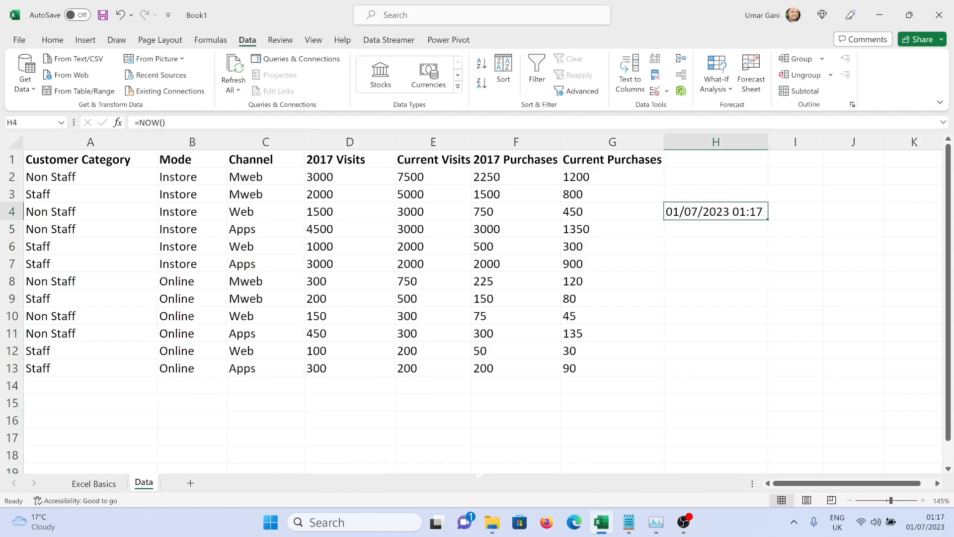
key("Up")
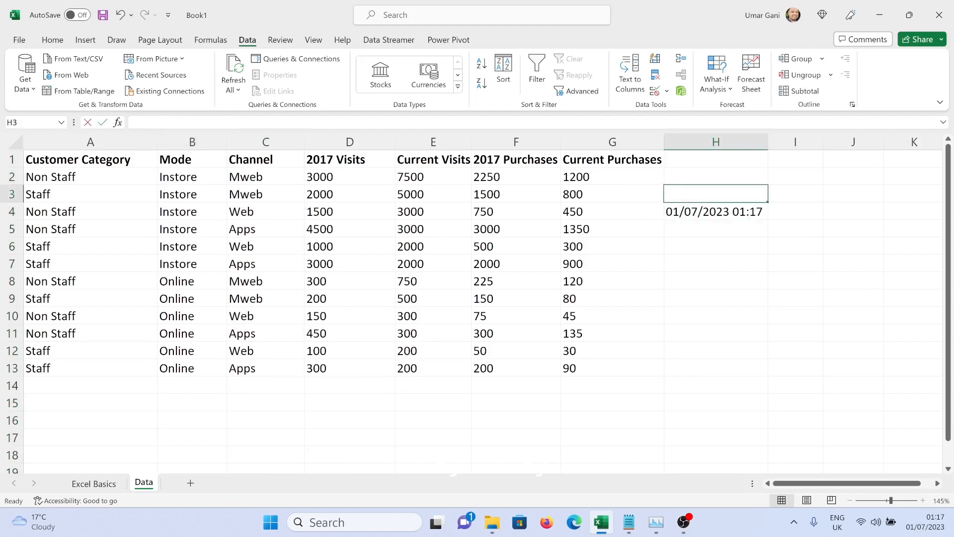
type("=today")
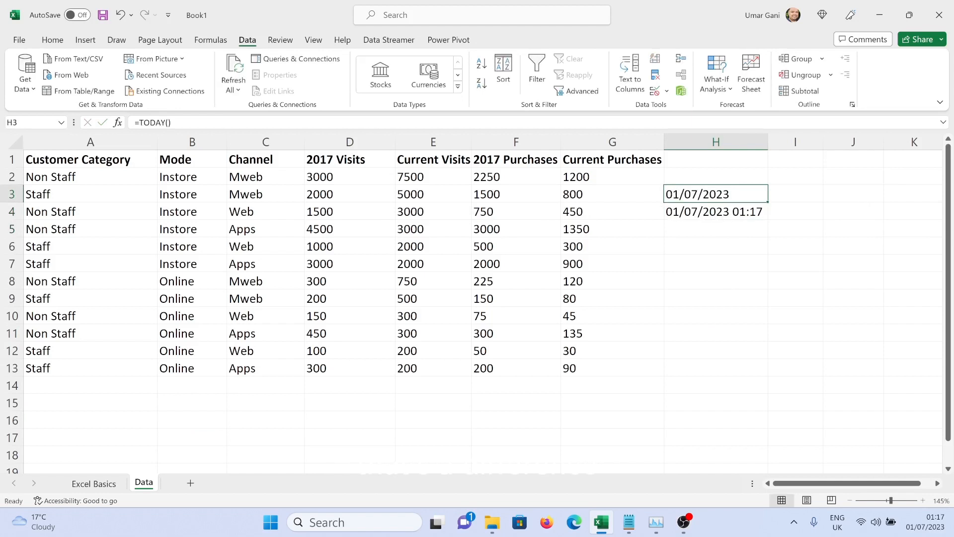
Extract the day from the date in H3 with =DAY(H3) in cell H6 of the Data sheet.
left_click(94, 483)
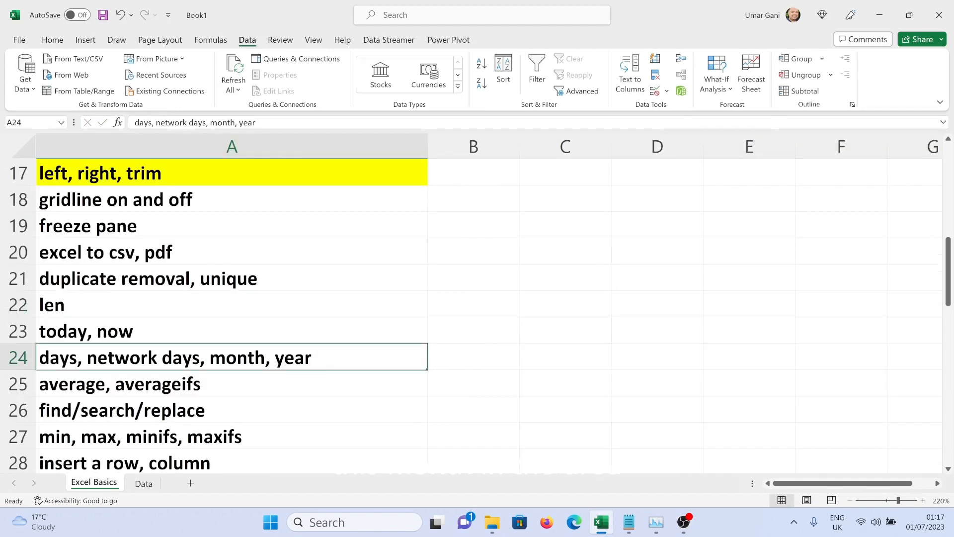
left_click(144, 484)
left_click(715, 246)
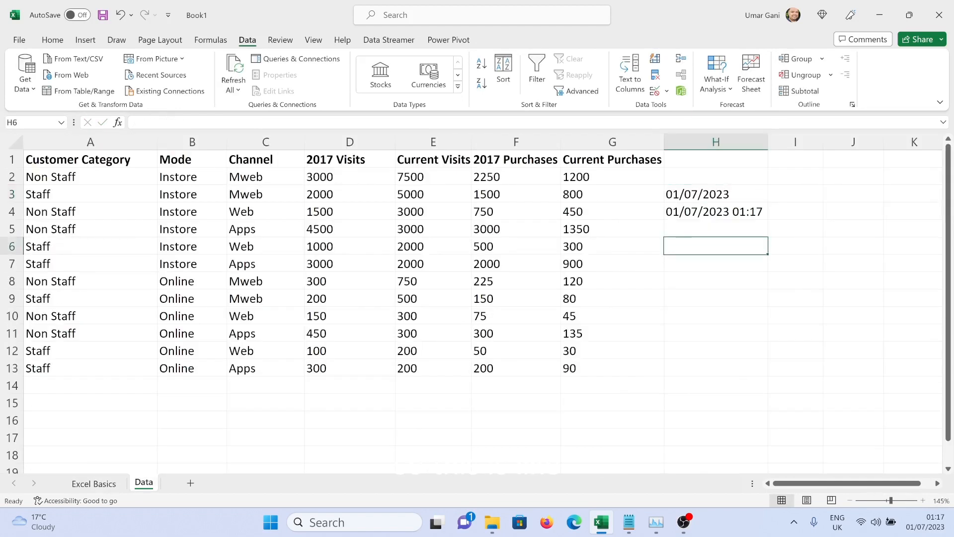
type("=day(")
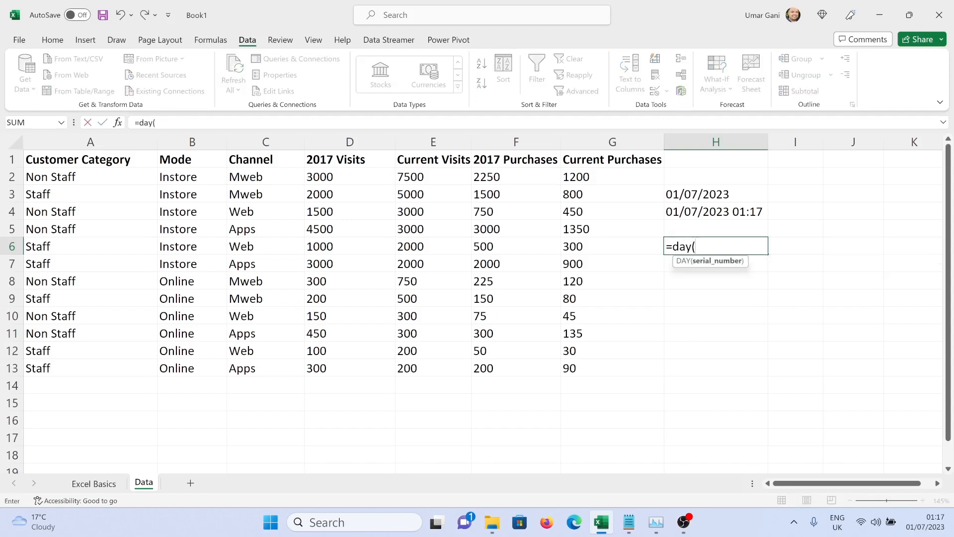
left_click(716, 194)
type(")")
key("Return")
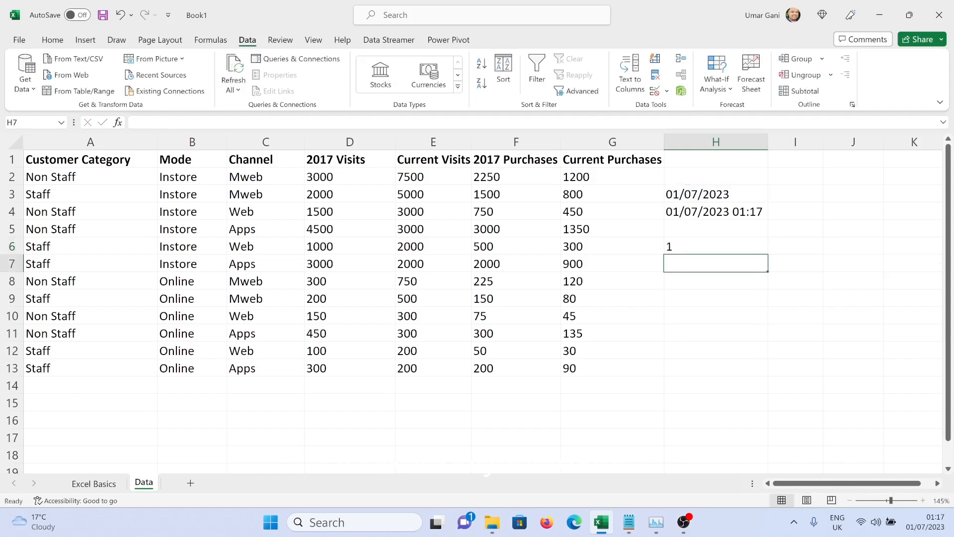
Extract the month and year of the date with =MONTH(H3) in H7 and =YEAR(H3) in H8.
type("=month")
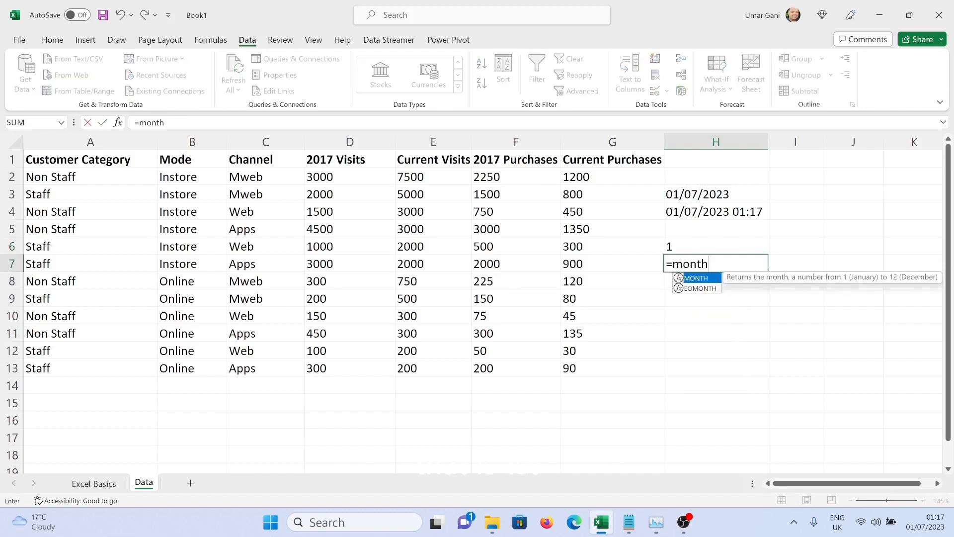
type("(")
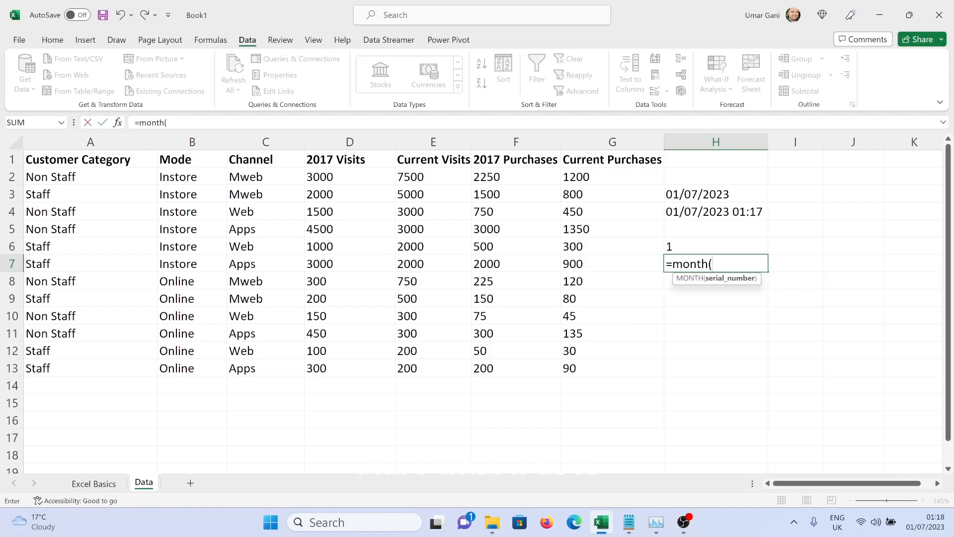
type("h3)")
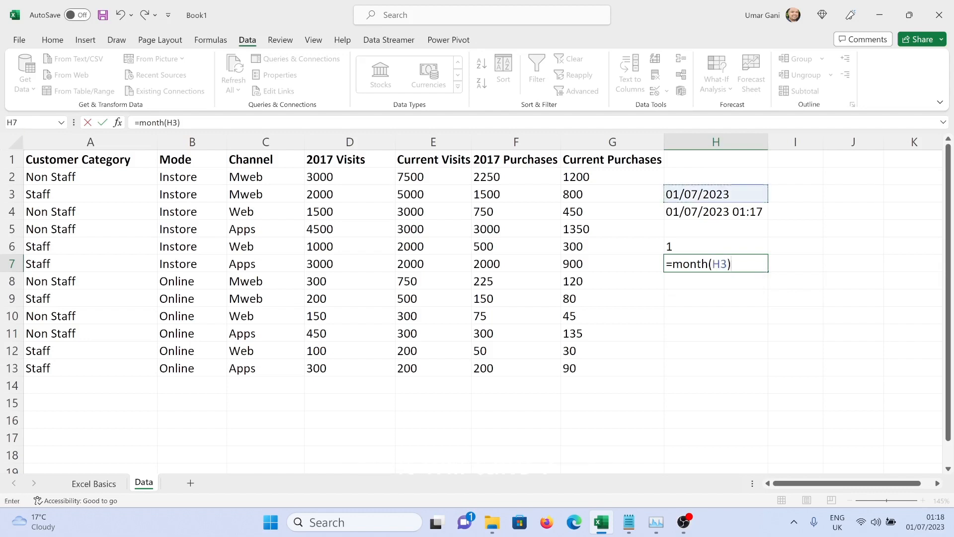
key("Return")
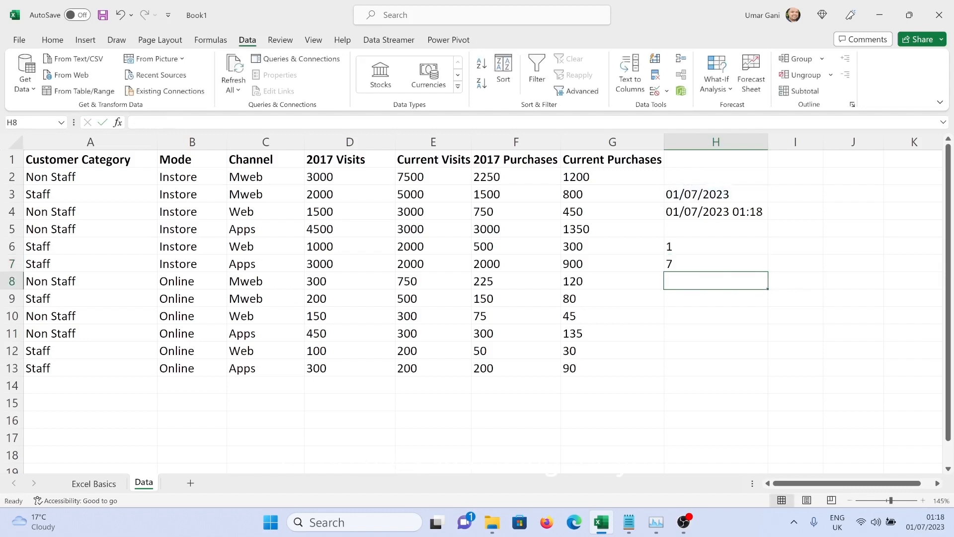
type("=year(")
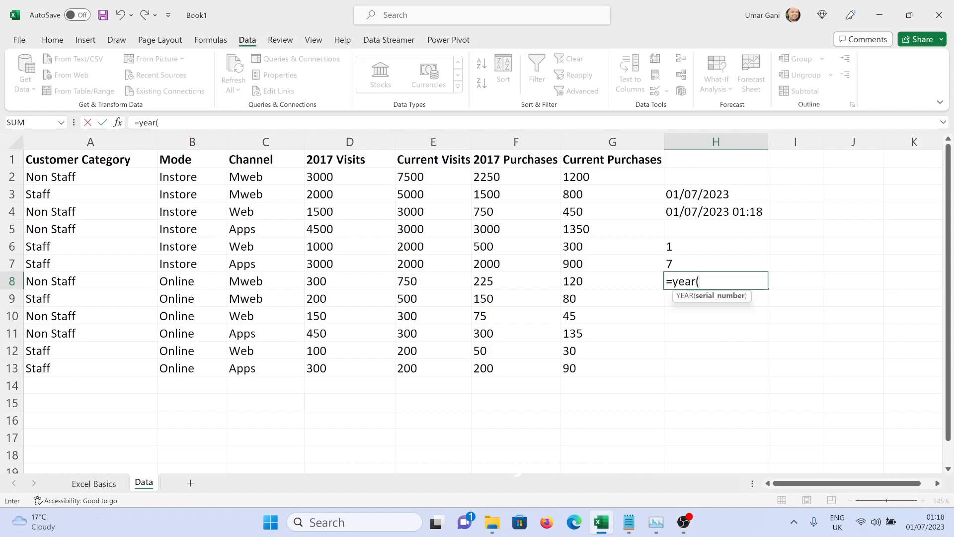
type("h3)")
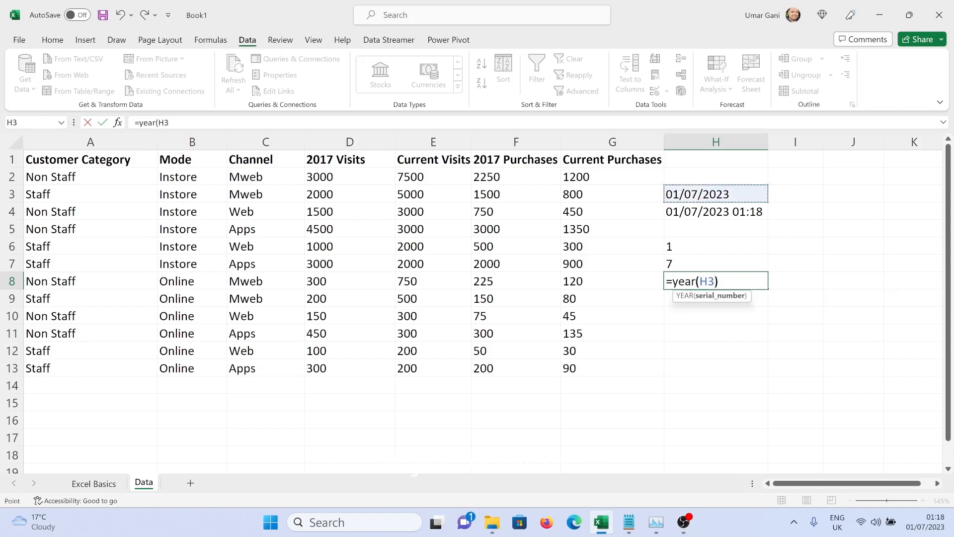
key("Return")
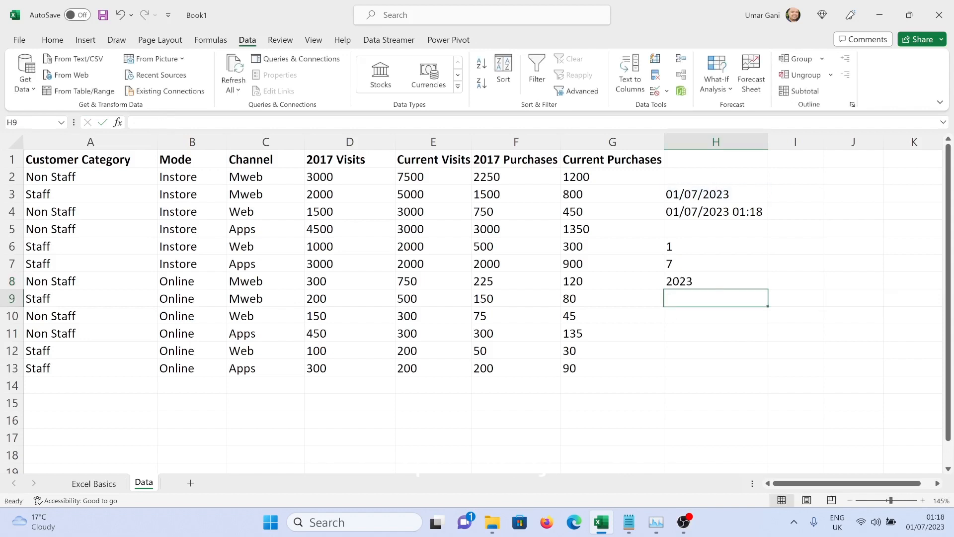
Review the DAY, MONTH and YEAR formulas in H6:H8 and clear those cells.
left_click(716, 246)
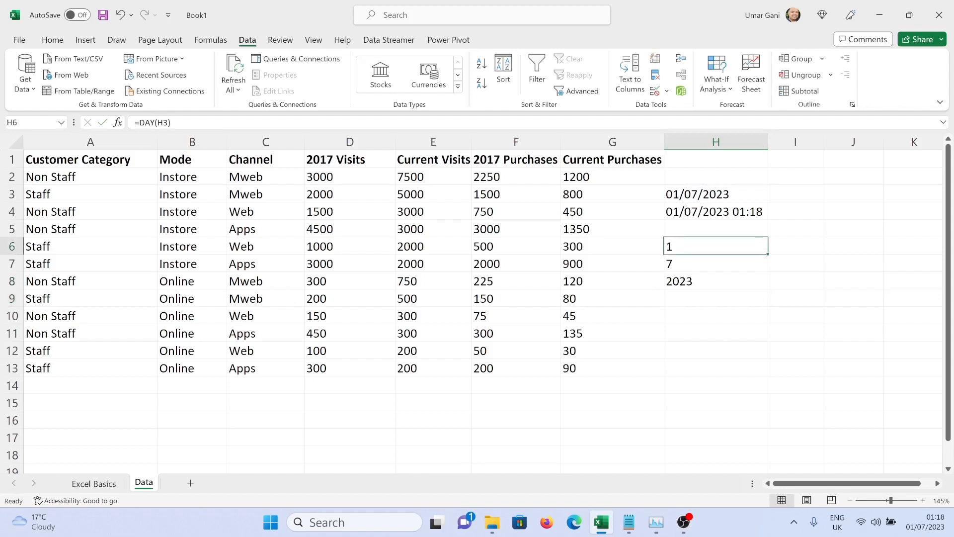
left_click(715, 264)
left_click(715, 282)
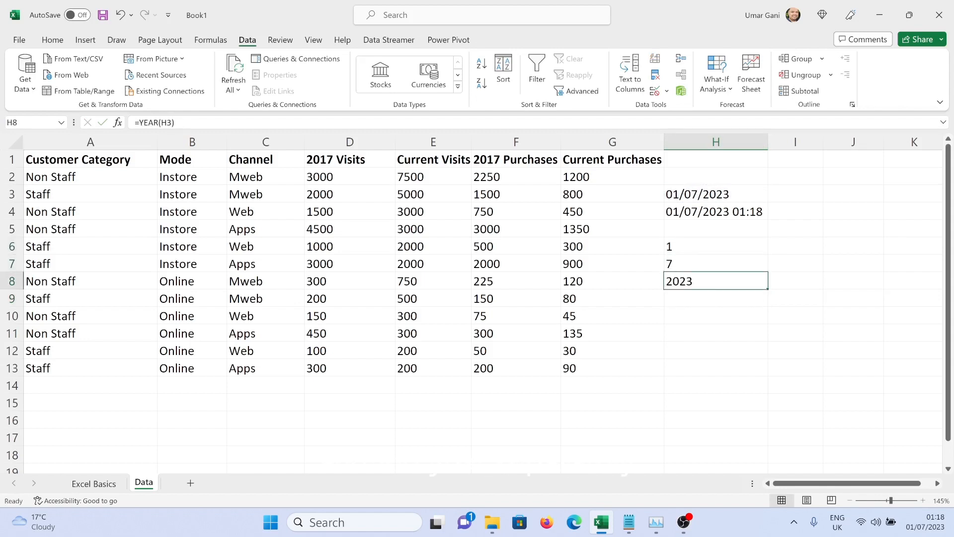
left_click(715, 246)
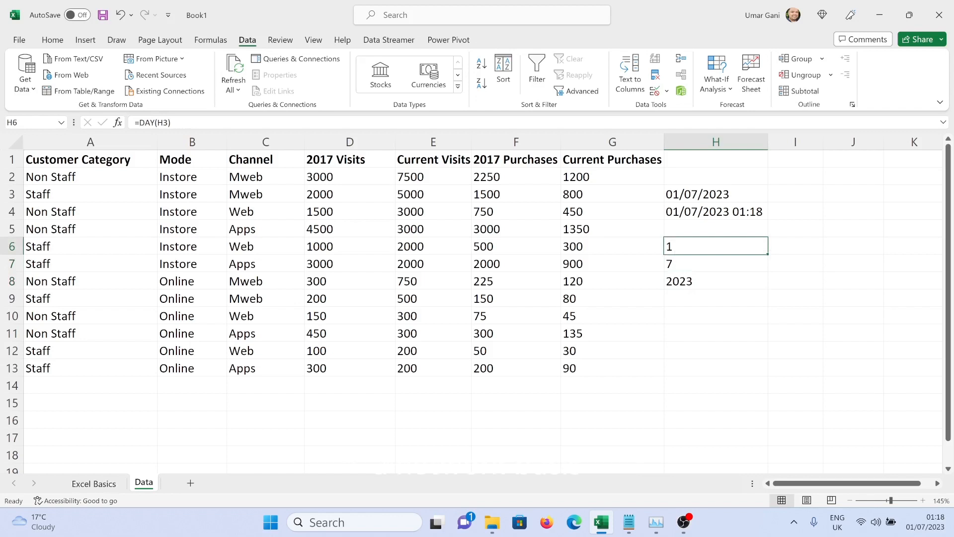
key("shift+Down")
key("shift+Down")
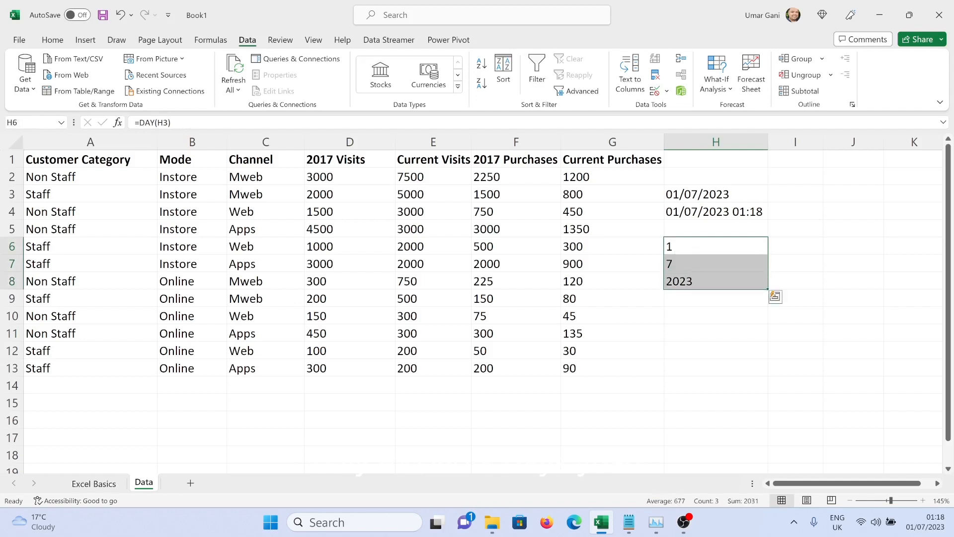
key("Delete")
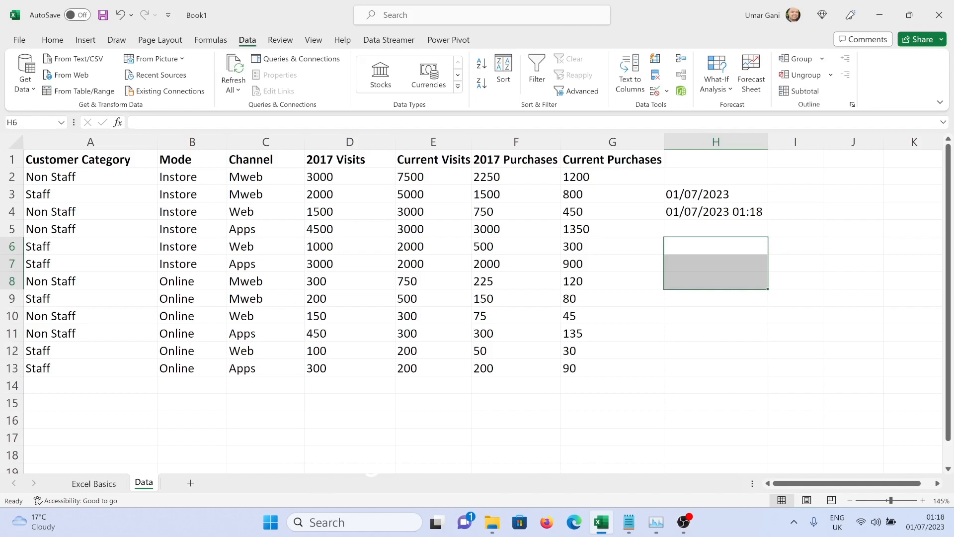
Enter =H3+1 in cell I3 to get the day after the date in H3.
scroll(482, 304, "right", 3)
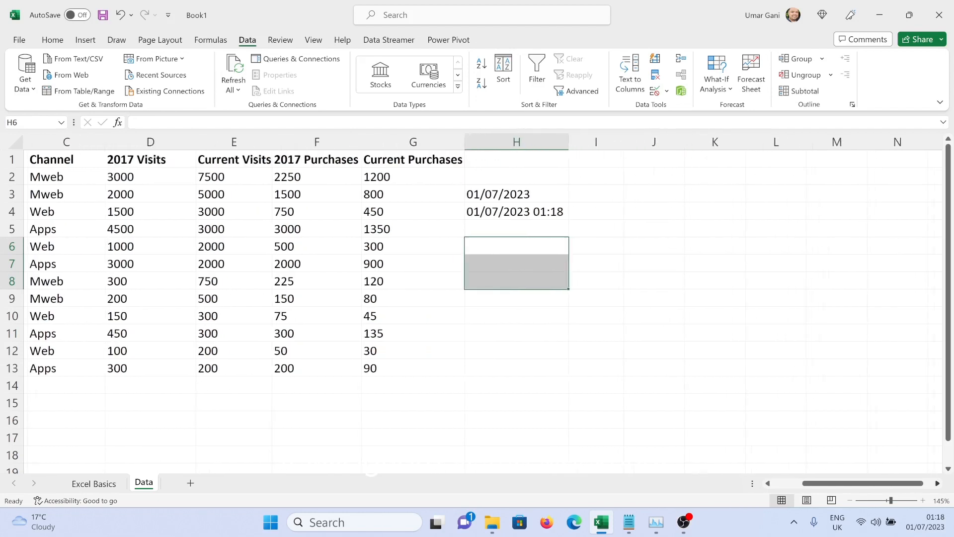
left_click(435, 194)
left_click(514, 194)
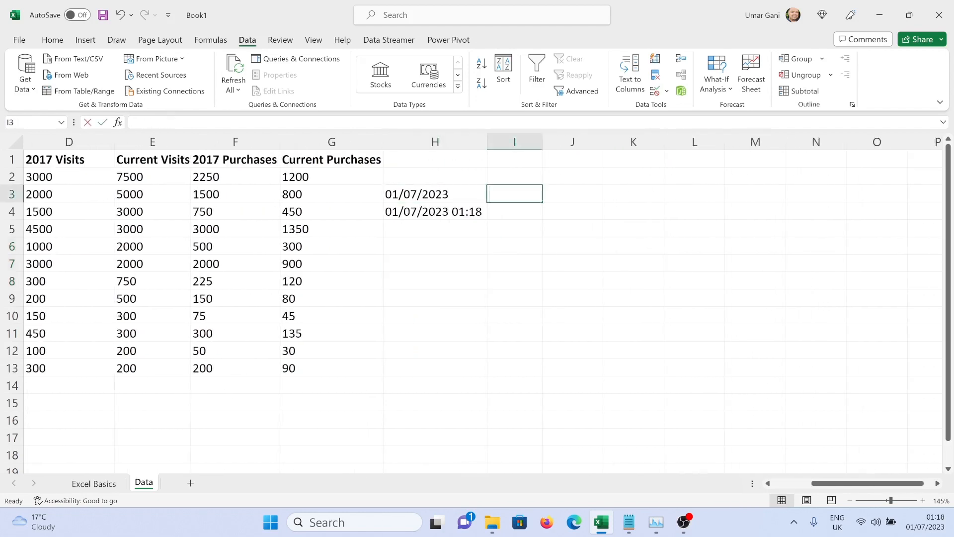
type("=")
left_click(435, 194)
type("+1")
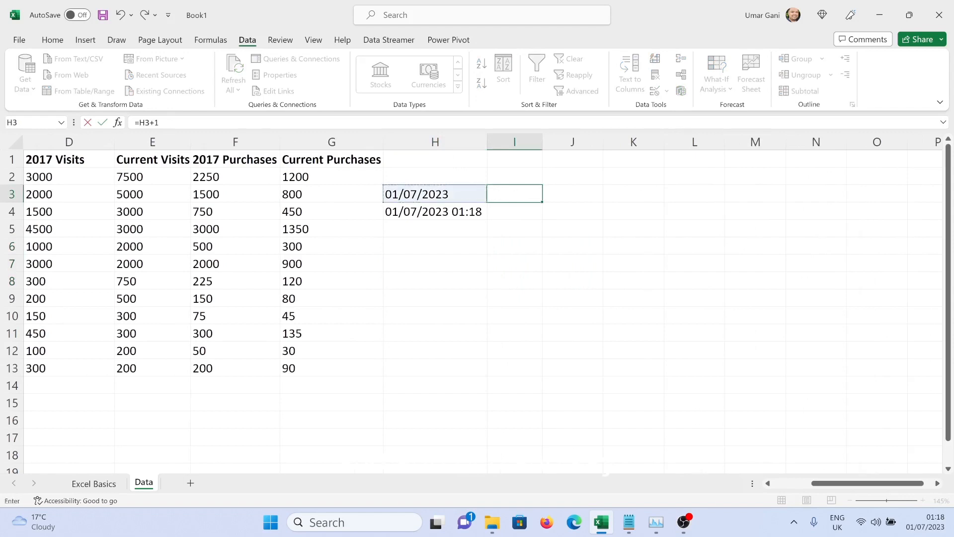
key("ctrl+Return")
Fill the I3 date formula across row 3 to O3 and autofit the widths of columns J to O.
left_click_drag(557, 202, 847, 201)
left_click_drag(587, 142, 894, 142)
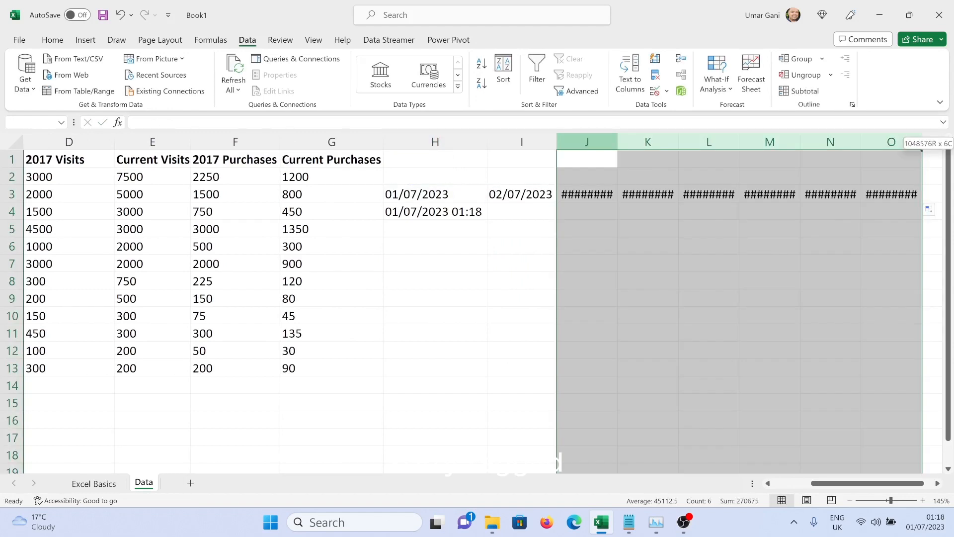
double_click(739, 142)
left_click(592, 280)
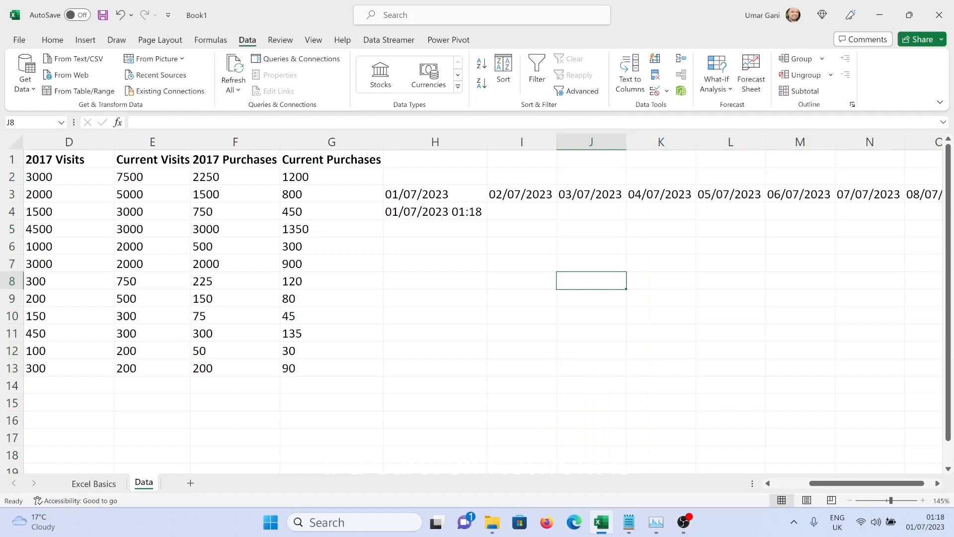
Enter a NETWORKDAYS formula in J8 with H3 as the start date and O3 as the end date.
type("=networkday")
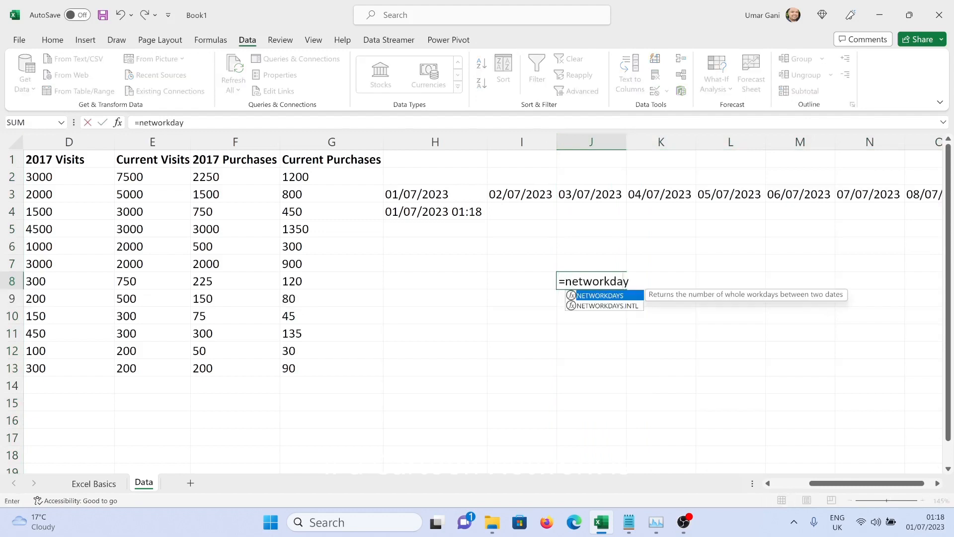
key("Tab")
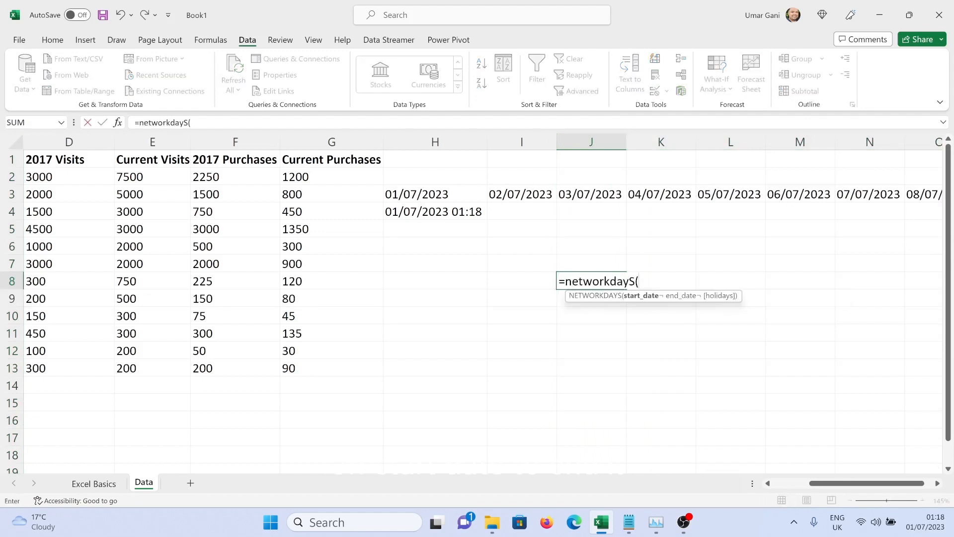
left_click(434, 194)
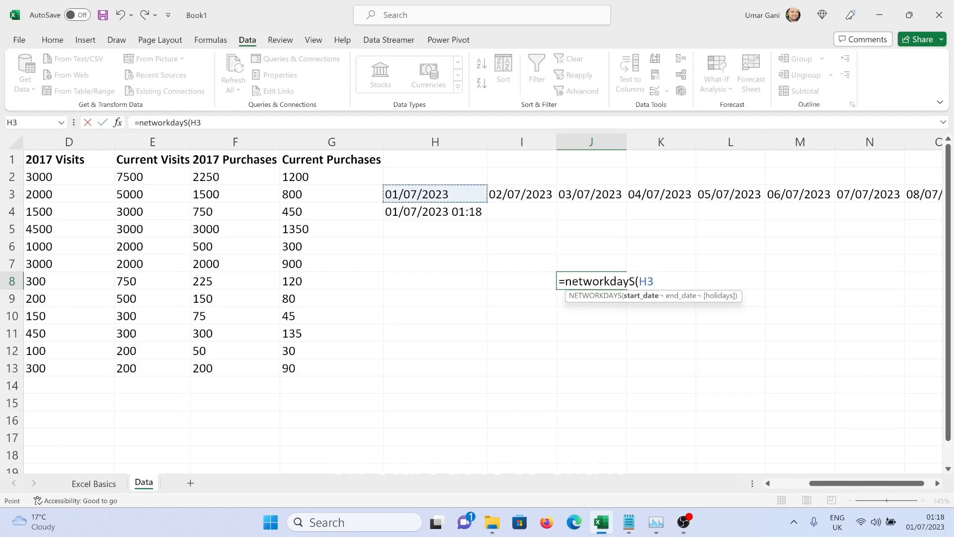
type(",")
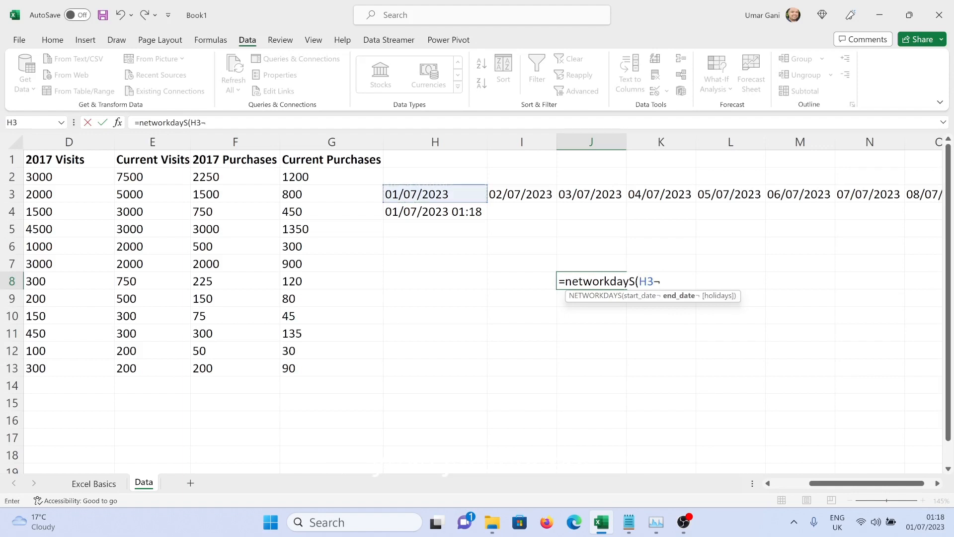
left_click(924, 194)
type(")")
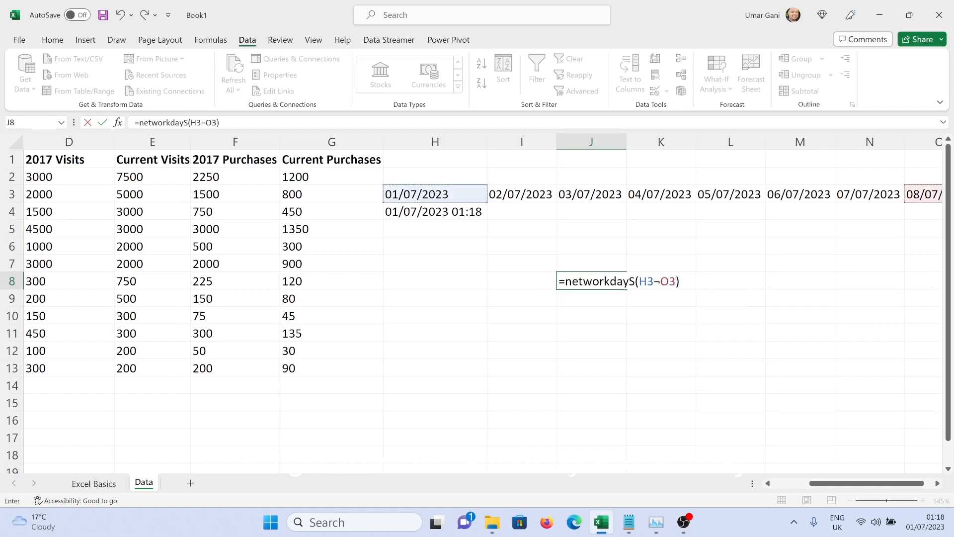
key("Return")
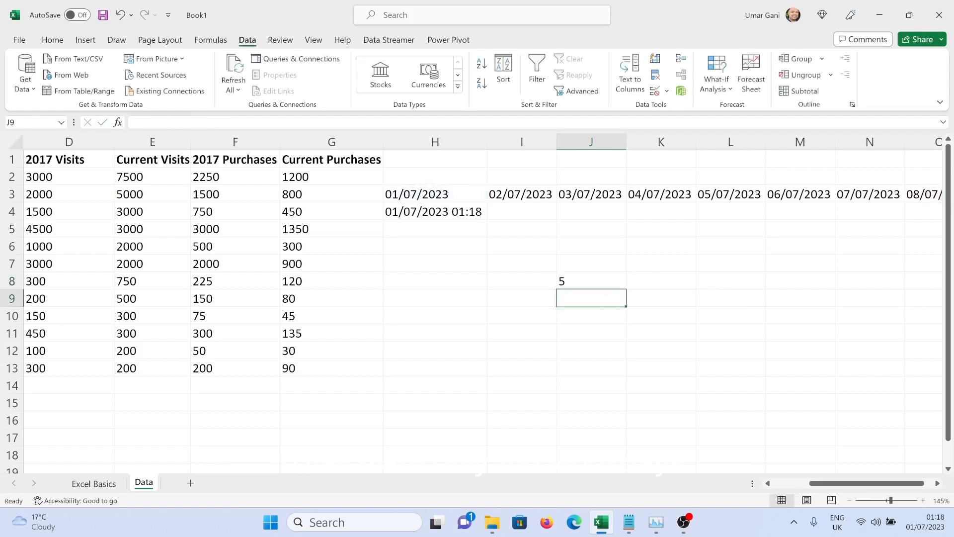
Check the dates in row 3 from H3 to O3 against the NETWORKDAYS formula in J8.
left_click_drag(435, 194, 522, 194)
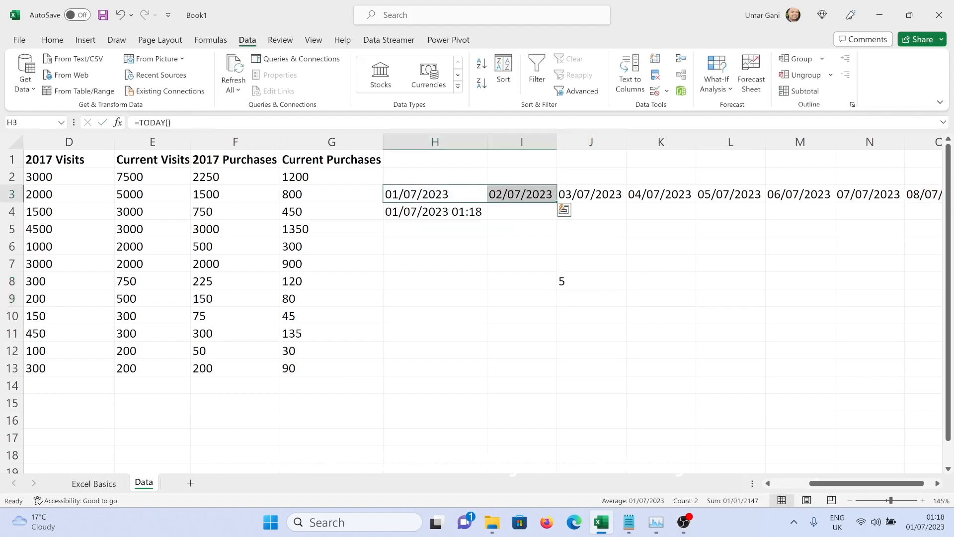
left_click(924, 194)
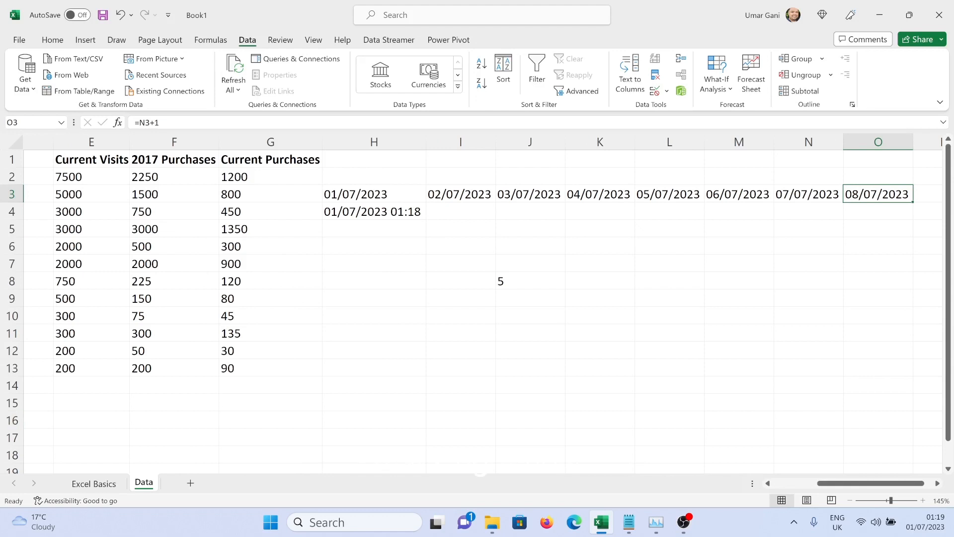
left_click(530, 281)
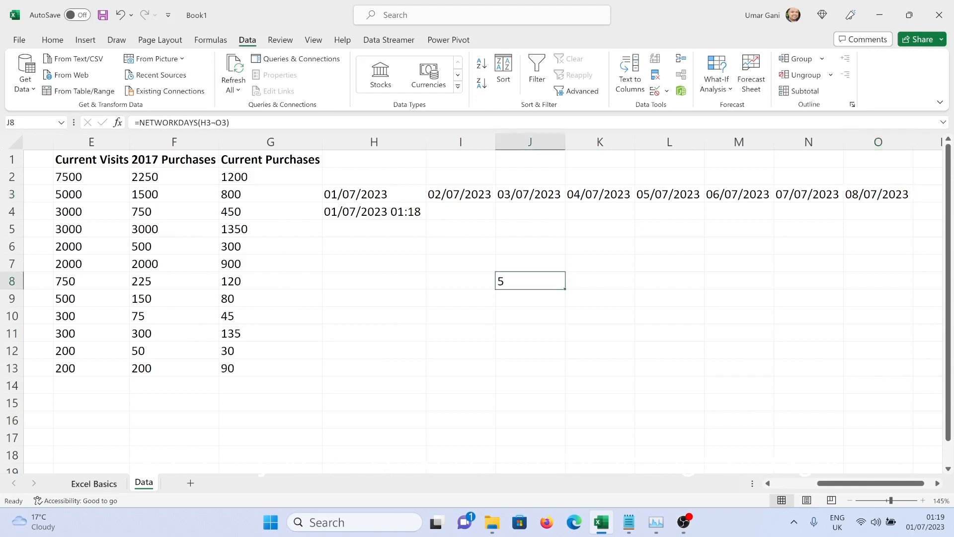
Enter =AVERAGE(D2:D13) in D14 on the Data sheet to average the 2017 Visits column.
left_click(94, 483)
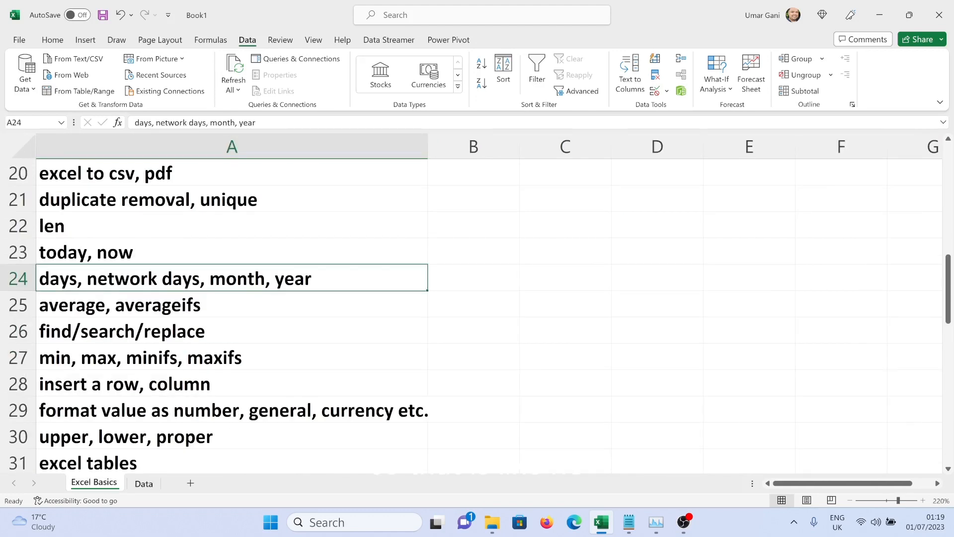
left_click(143, 483)
scroll(477, 304, "left", 5)
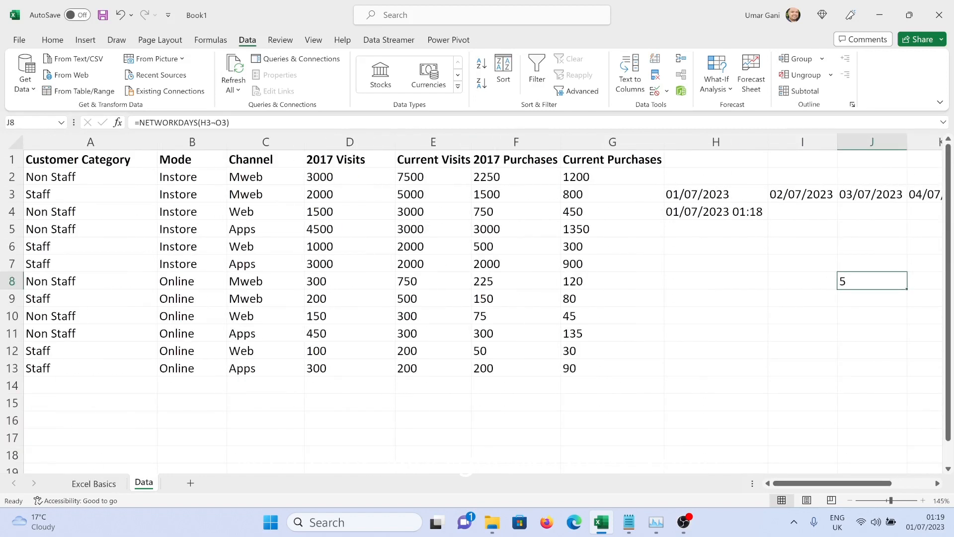
left_click(350, 385)
type("=avre")
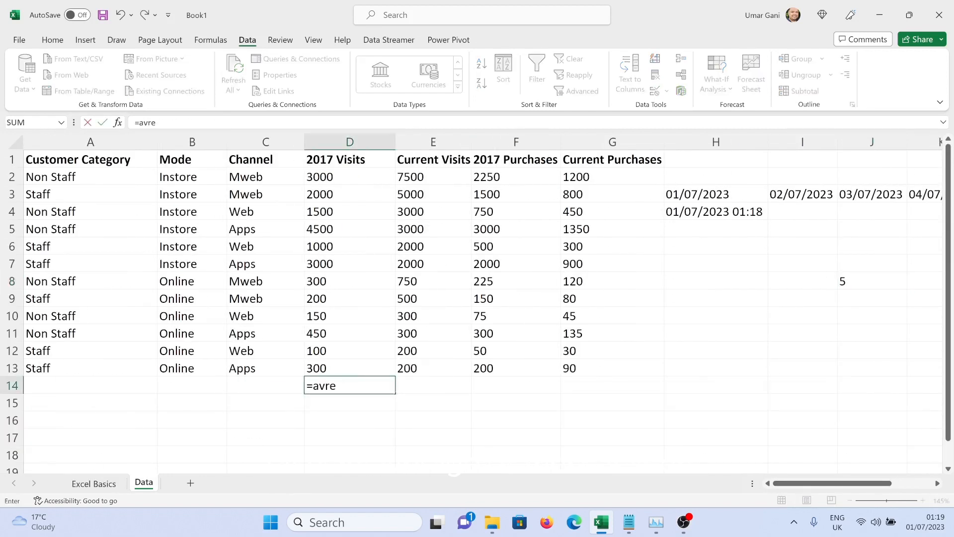
key("BackSpace")
key("BackSpace")
type("erage(")
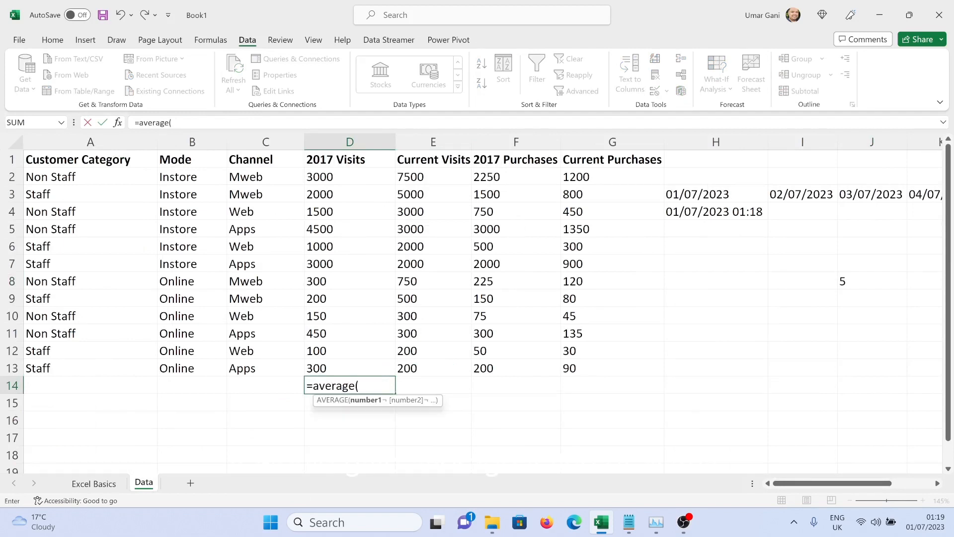
left_click_drag(318, 177, 318, 368)
key("Return")
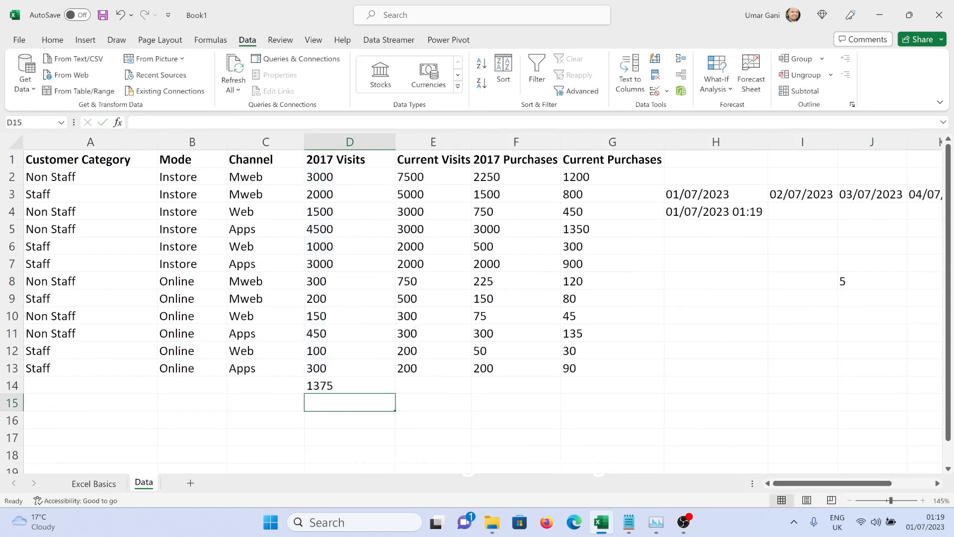
left_click(350, 385)
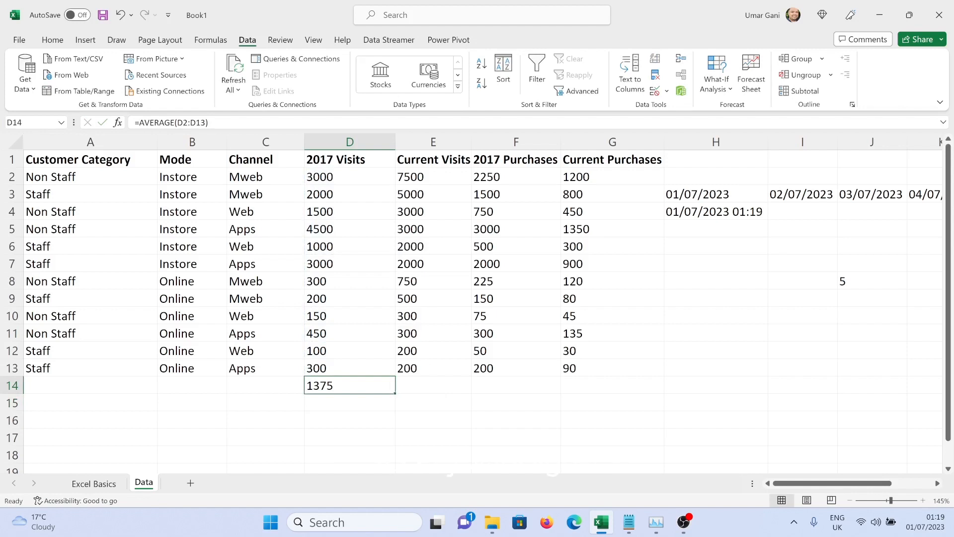
type("=averageif(")
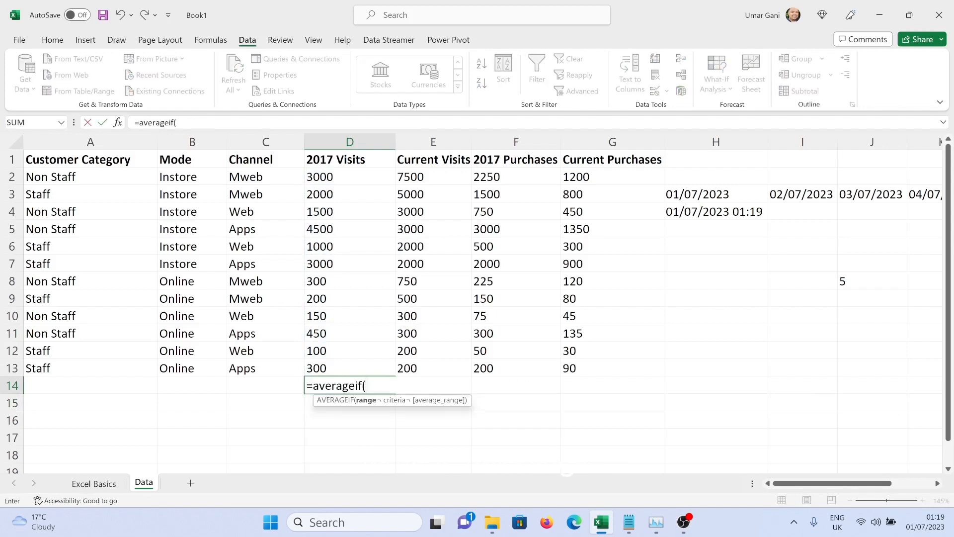
left_click_drag(144, 177, 144, 368)
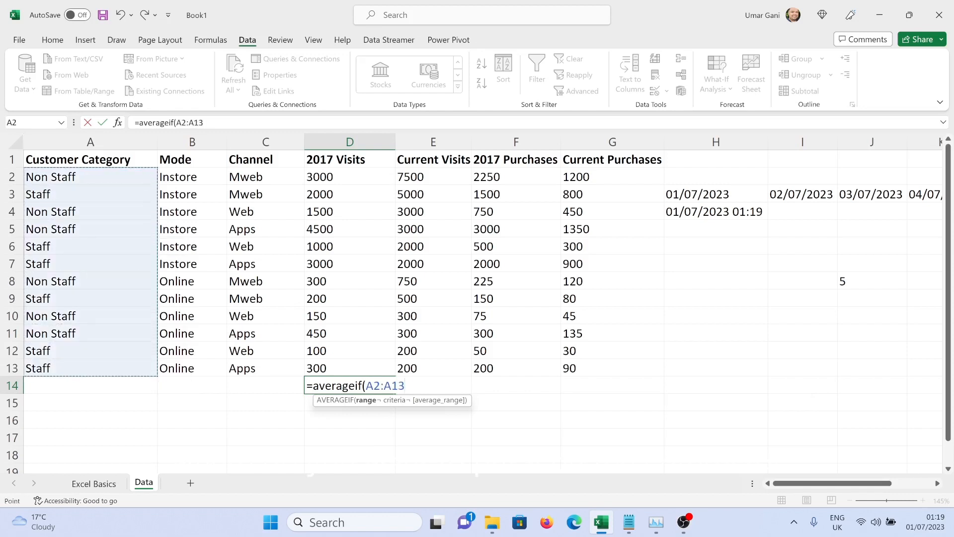
type(",")
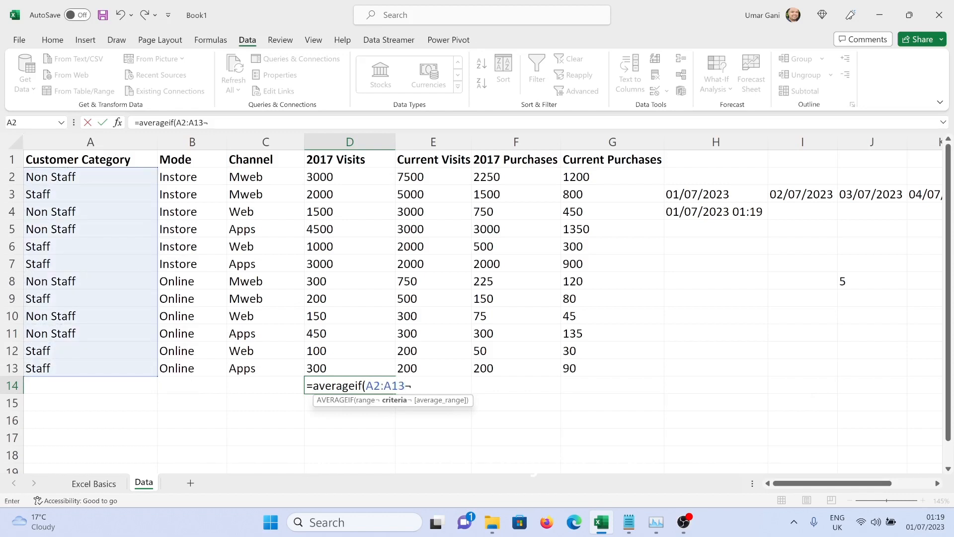
type("\"Staff\"")
type(",")
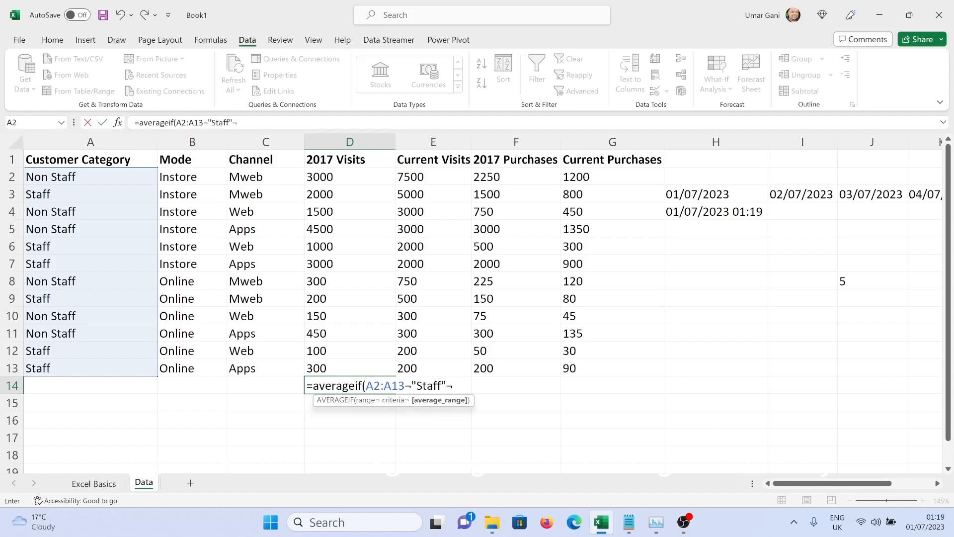
left_click_drag(432, 176, 432, 367)
type(")")
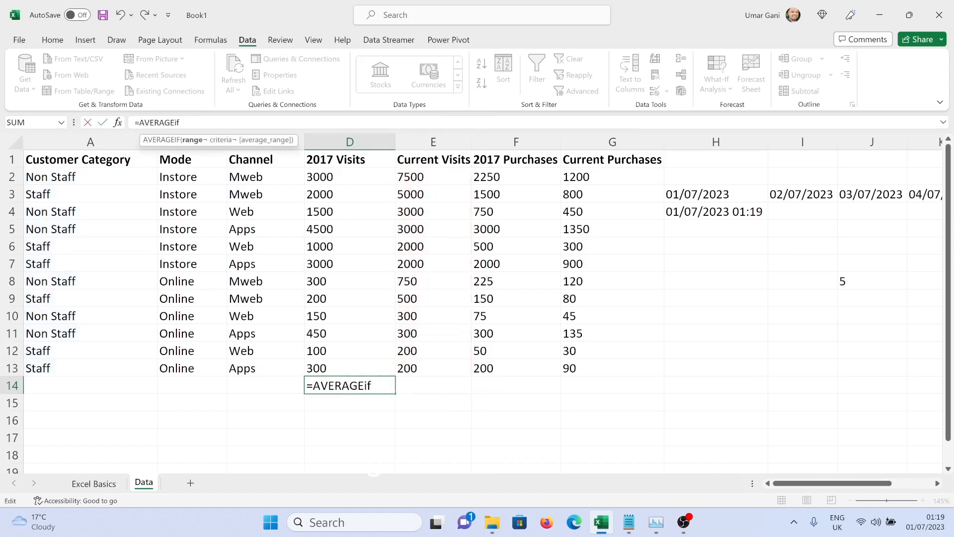
Complete the D14 formula as AVERAGEIF with range A2:A13, criteria "Staff" and average range D2:D13.
type("(")
left_click_drag(50, 176, 49, 368)
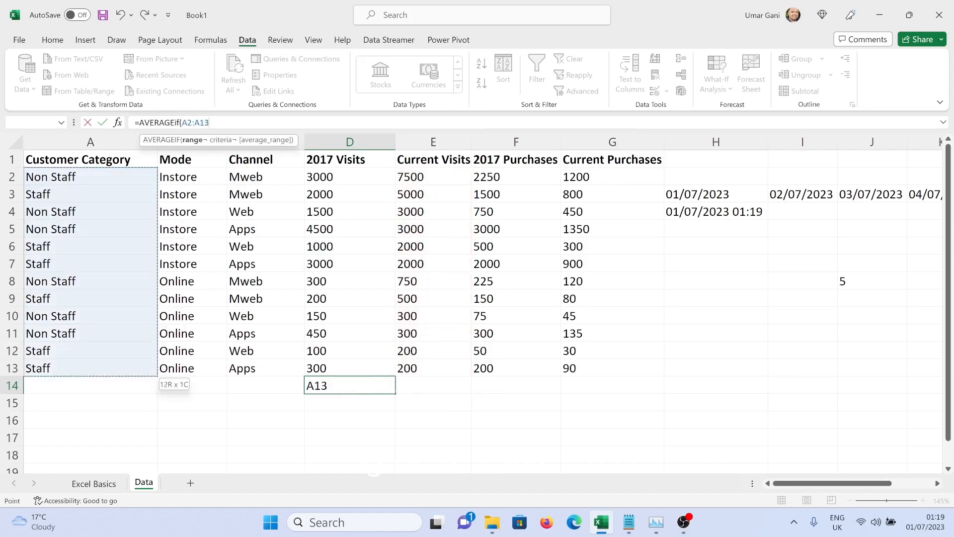
type(",\"Staff\",")
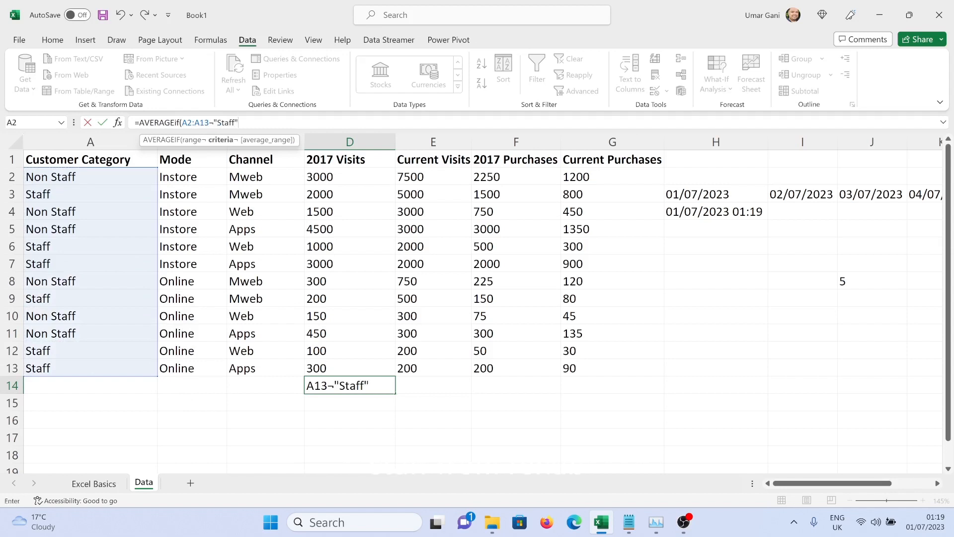
left_click_drag(348, 176, 348, 367)
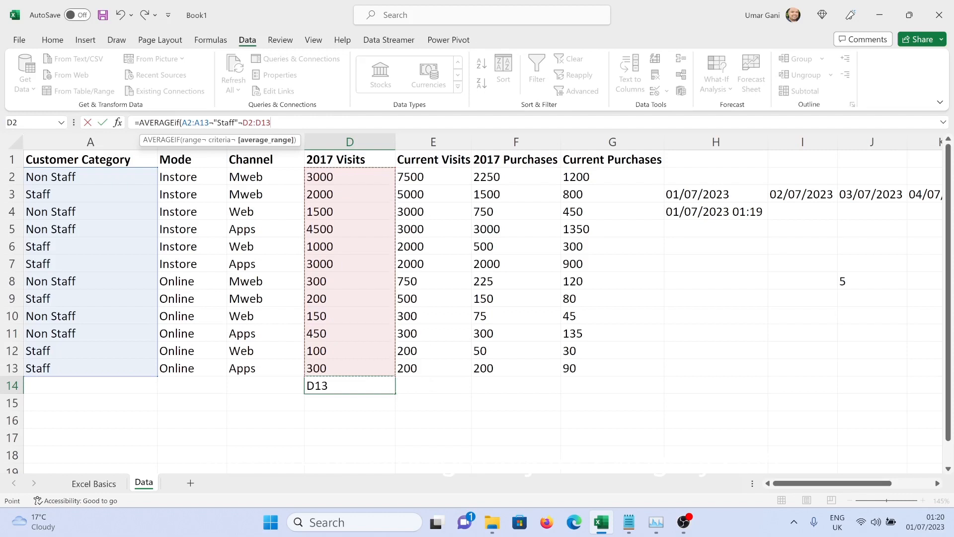
type(")")
key("Return")
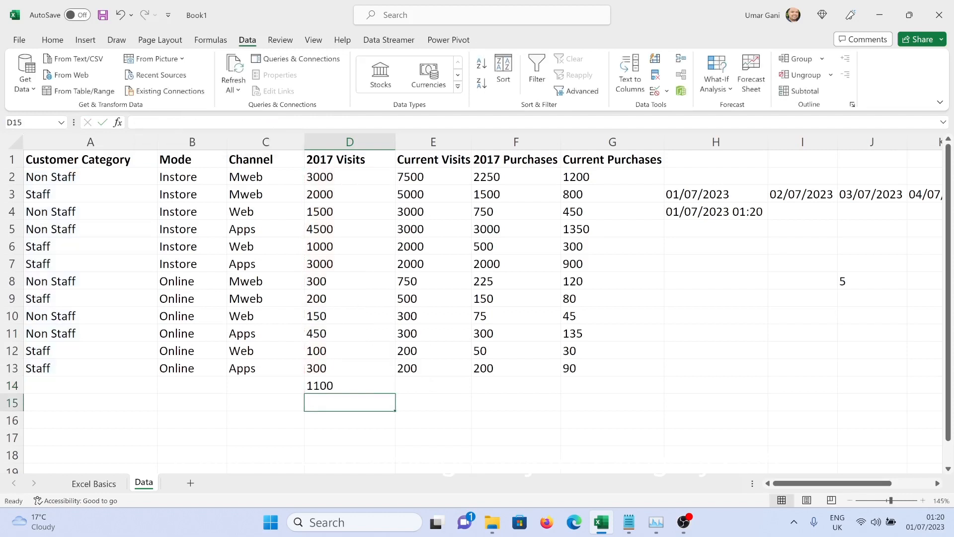
Select the 2017 Visits values of all Staff rows (D3, D6, D7, D9, D12, D13) to verify their average.
left_click(90, 264)
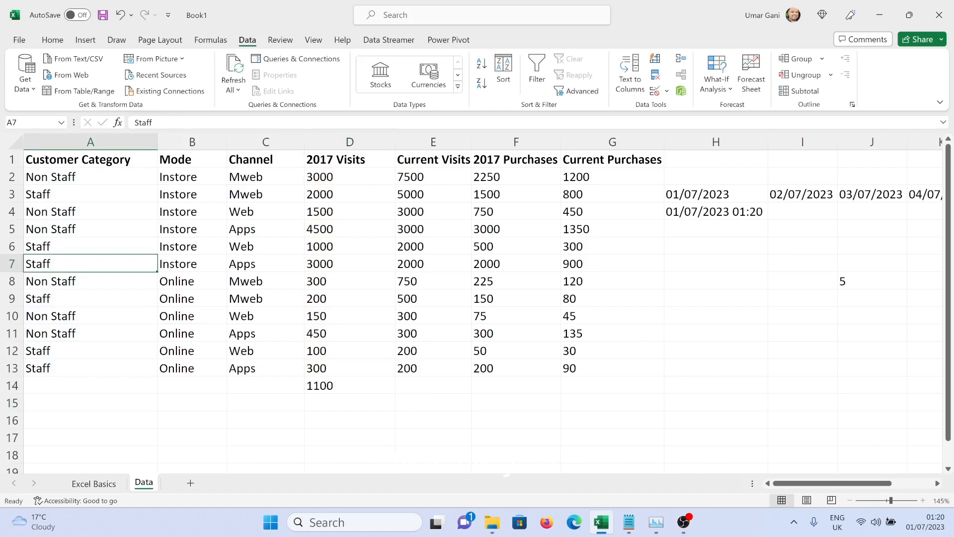
left_click(349, 194)
left_click(350, 247, "ctrl")
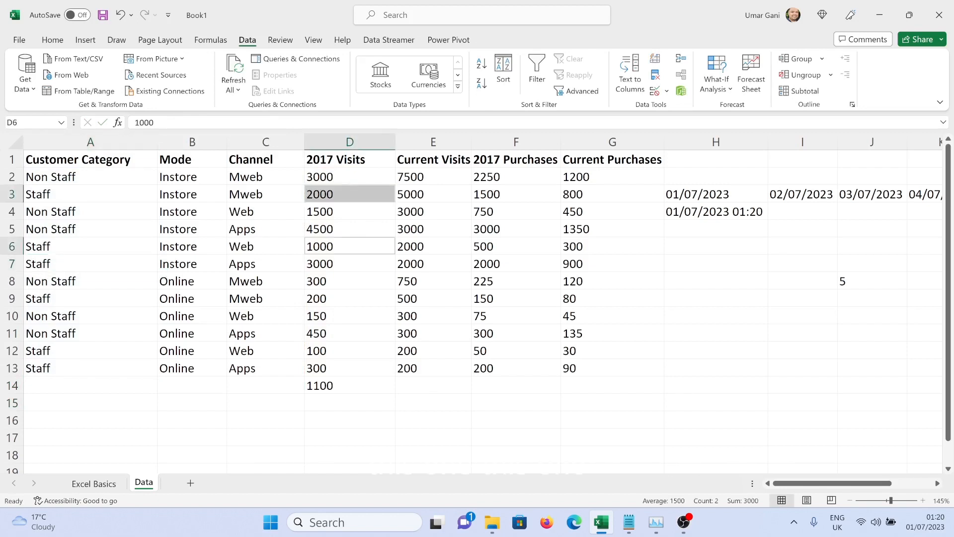
left_click(350, 264, "ctrl")
left_click(350, 299, "ctrl")
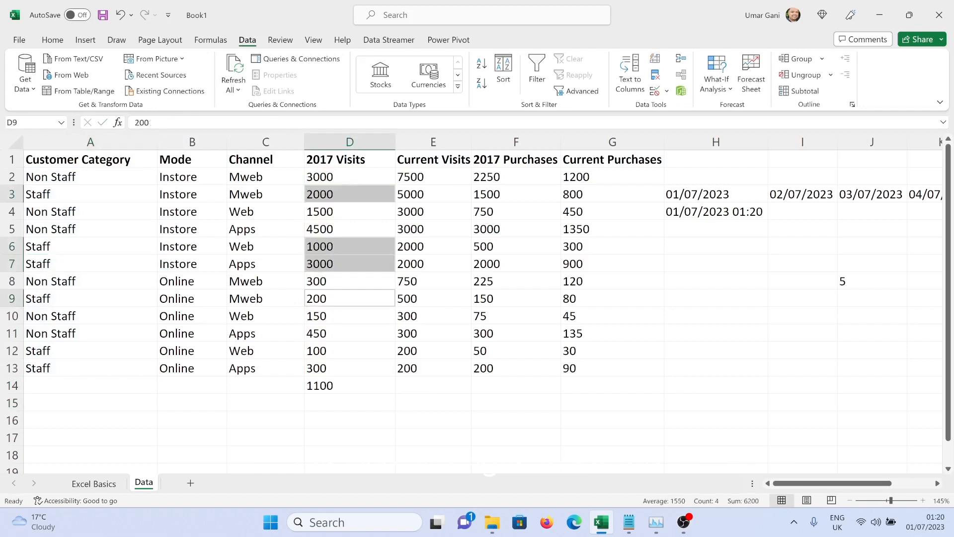
left_click(350, 351, "ctrl")
left_click(350, 369, "ctrl")
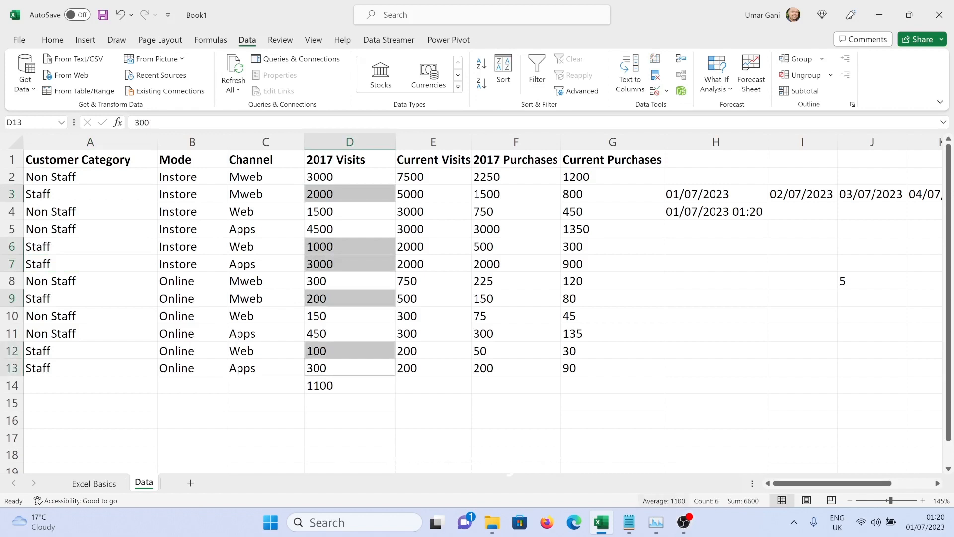
left_click(349, 402)
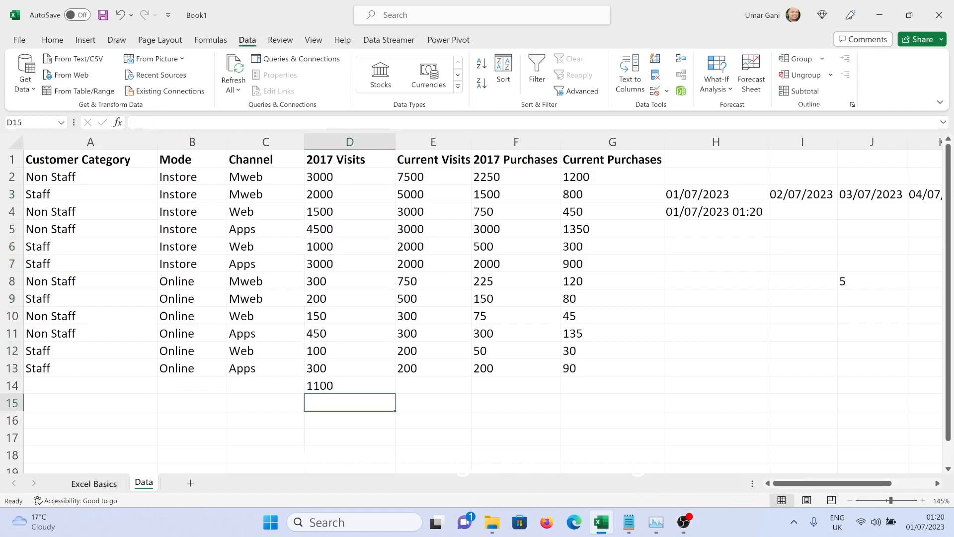
Review the average, averageifs and find/search/replace topics in the Excel Basics sheet.
left_click(94, 483)
left_click(232, 305)
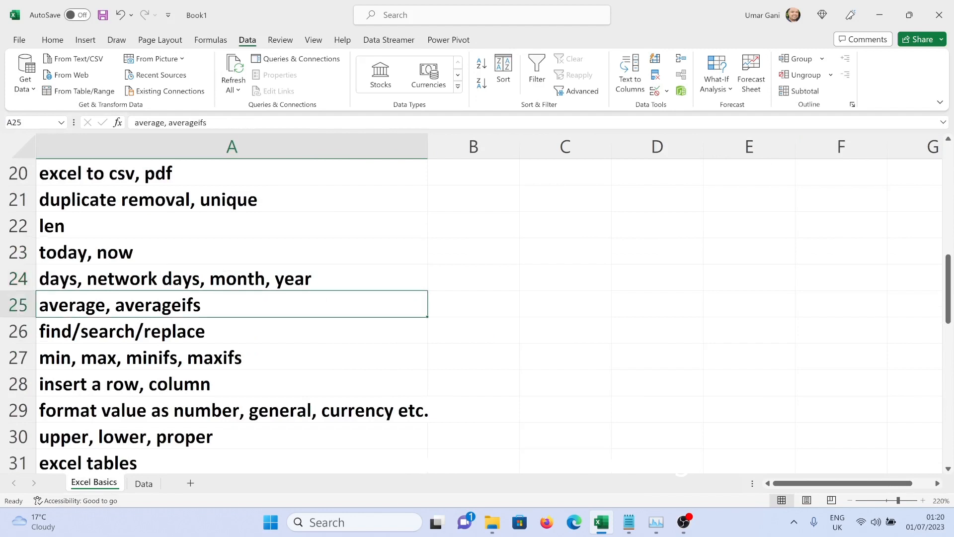
left_click(232, 330)
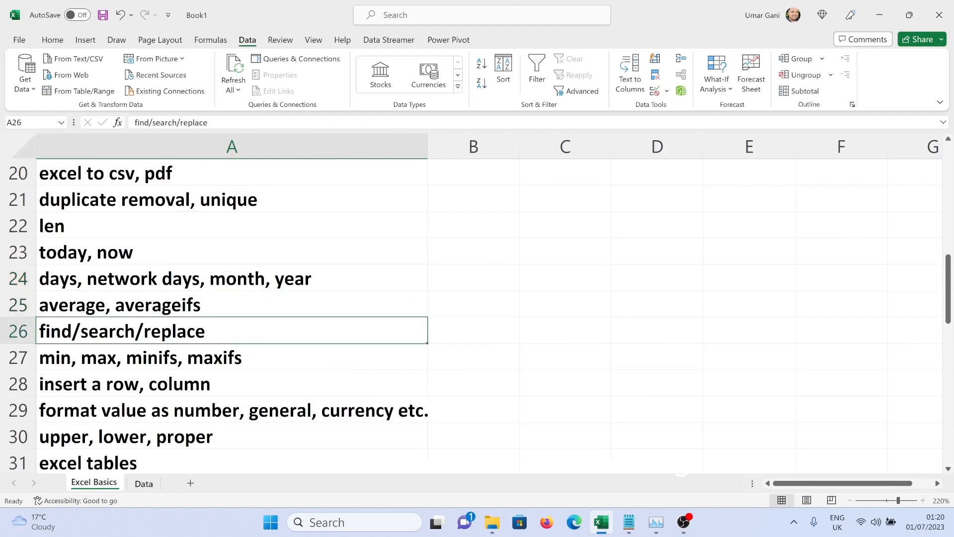
Find "Staff" on the Data sheet and replace all its occurrences with "Members".
left_click(143, 484)
key("ctrl+f")
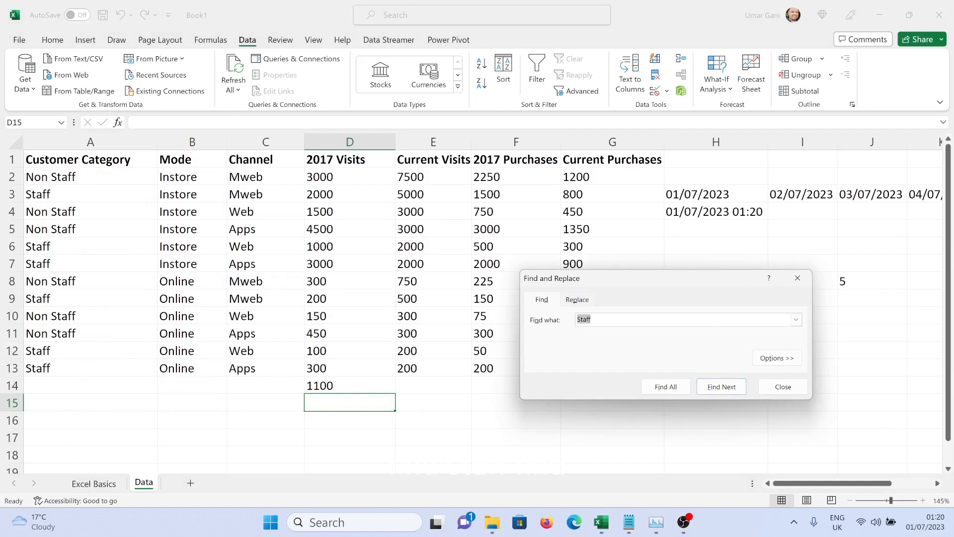
key("Return")
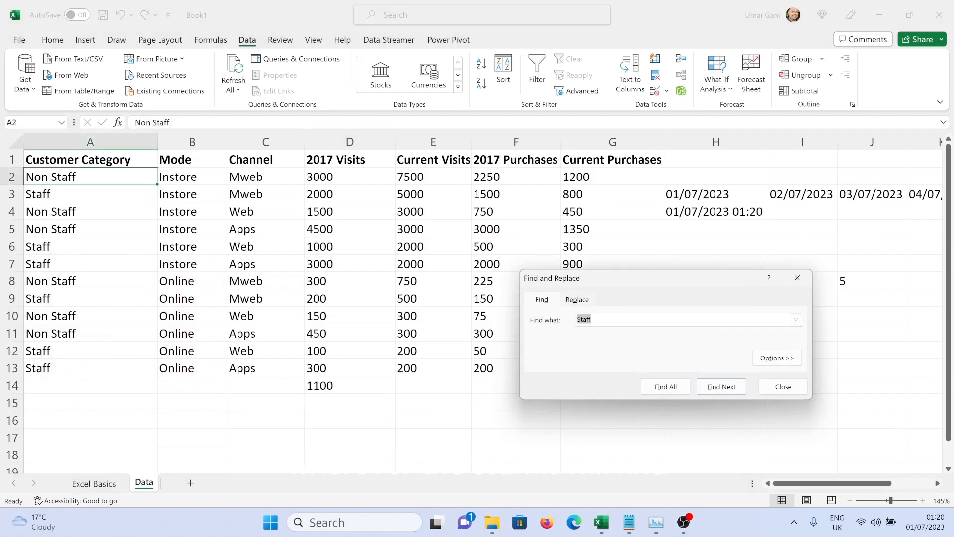
key("ctrl+h")
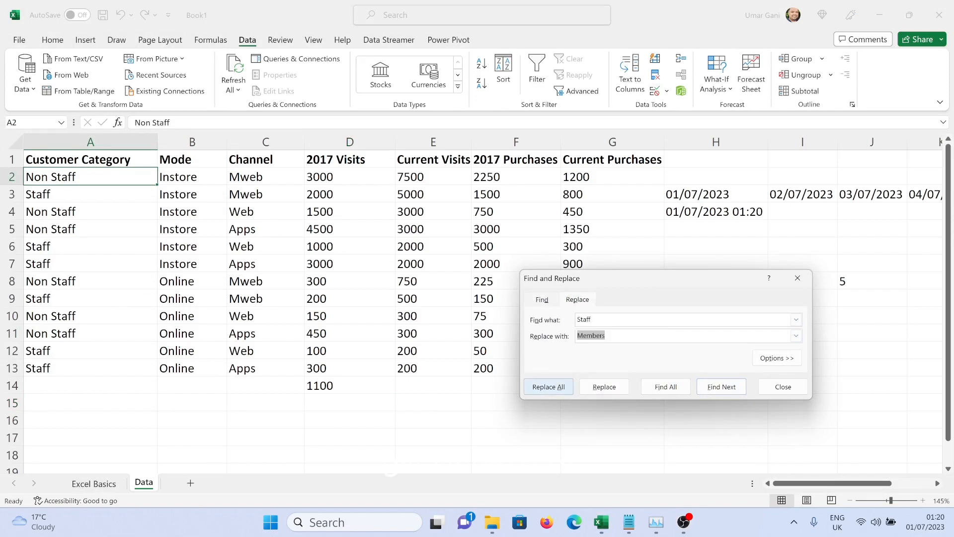
left_click(549, 386)
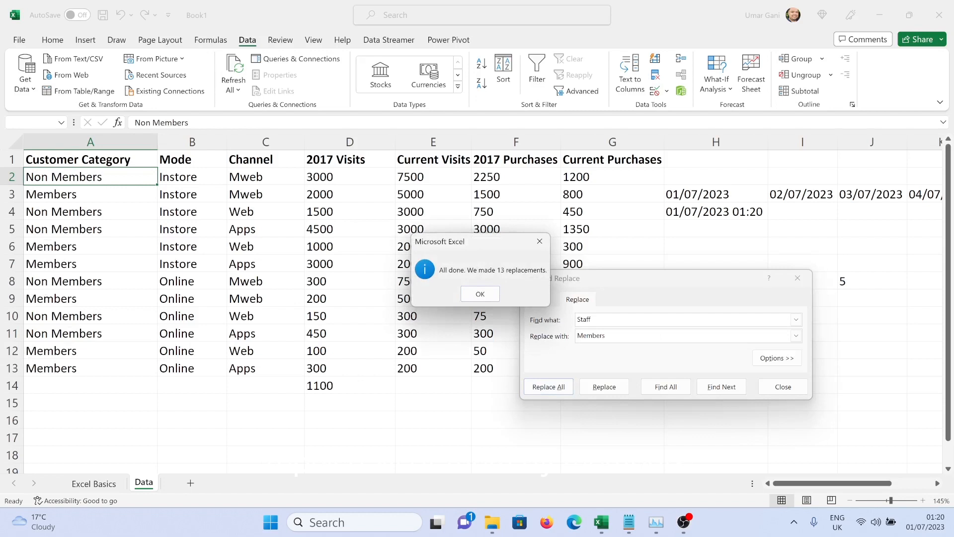
Close Find and Replace and undo the replacement of "Staff" with "Members".
key("Return")
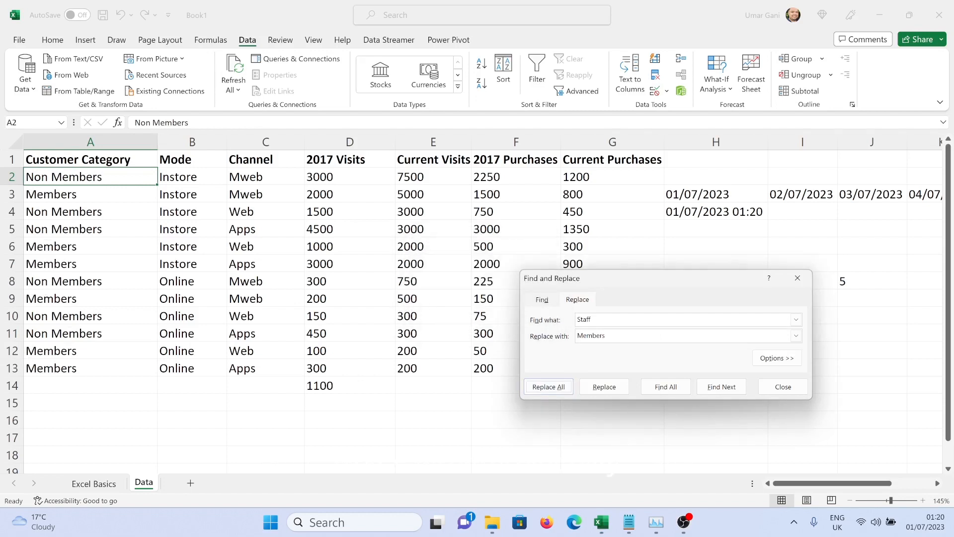
left_click(797, 278)
key("ctrl+z")
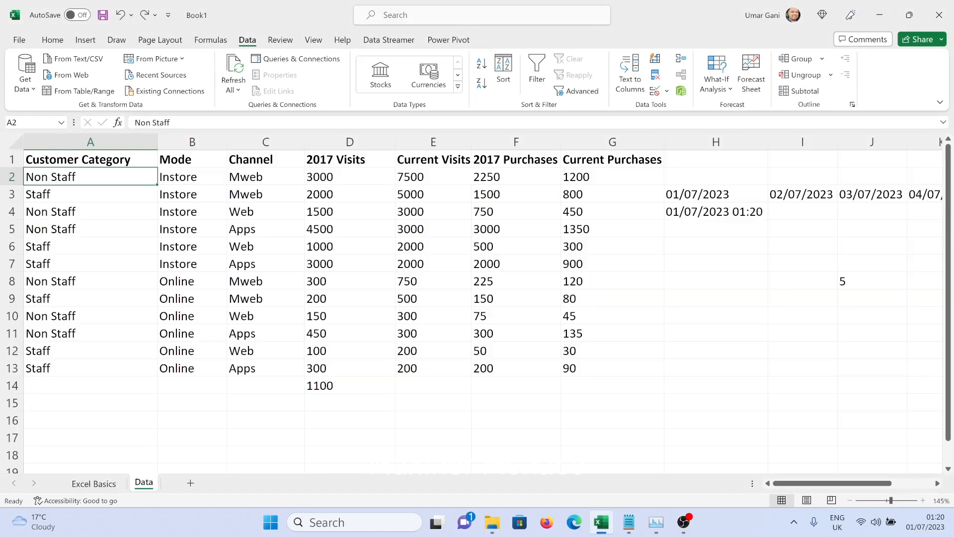
Enter a MIN formula over D2:D13 in cell D14 and check it against the value in D12.
left_click(349, 385)
type("=min(")
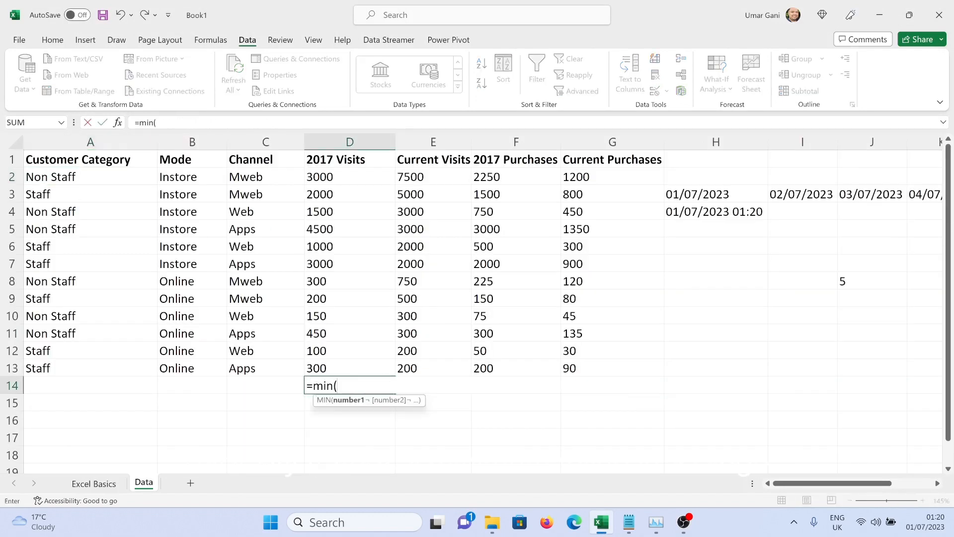
left_click_drag(349, 368, 350, 177)
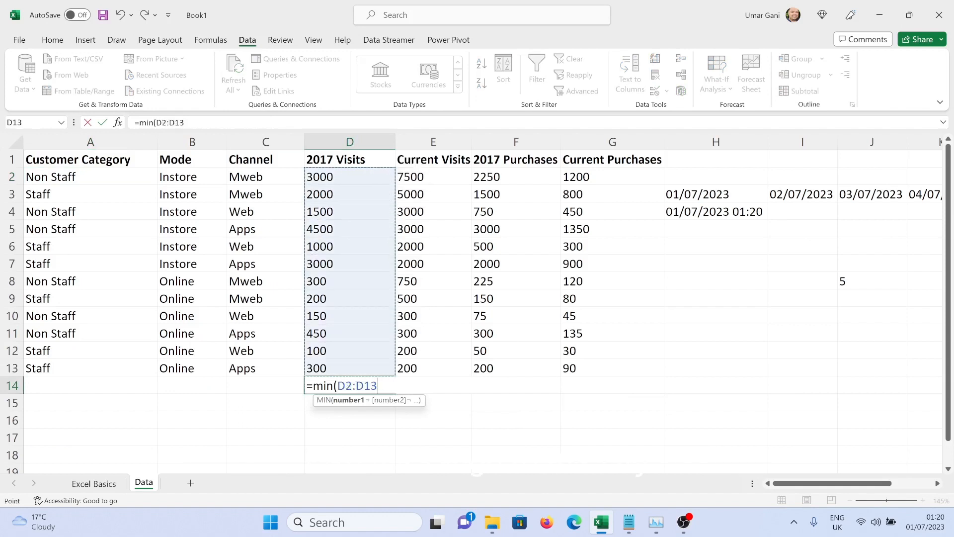
key("Return")
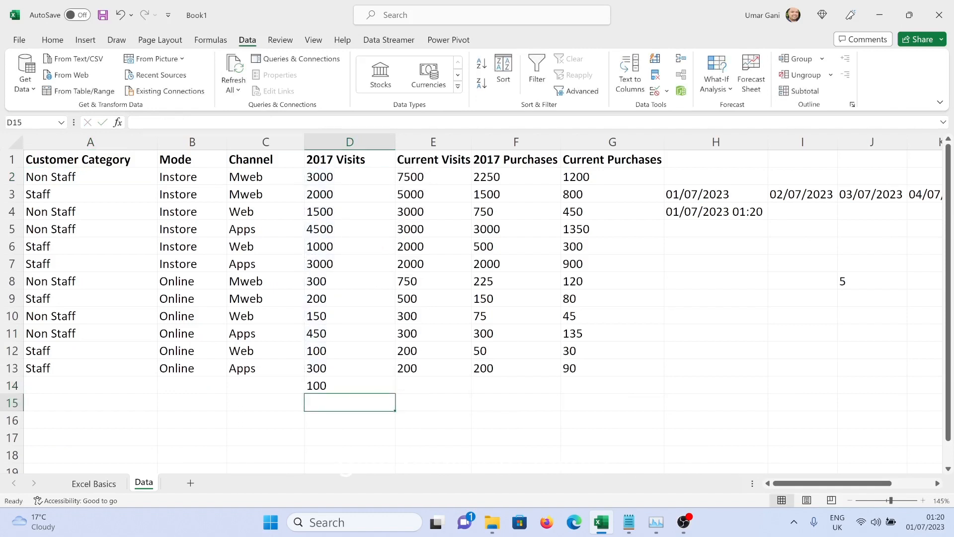
left_click(350, 351)
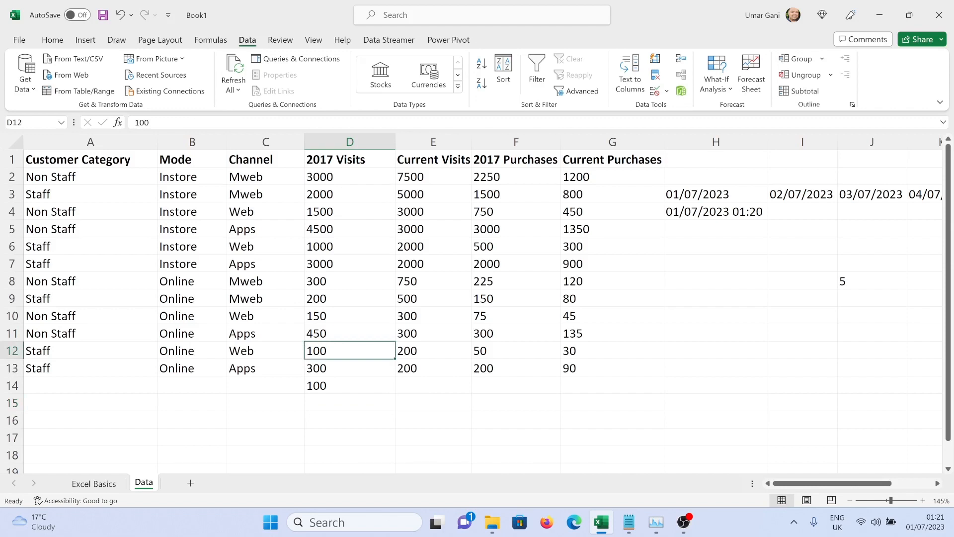
Change the D14 function to MAX over D2:D13 and check it against the value in D5.
left_click(350, 385)
key("F2")
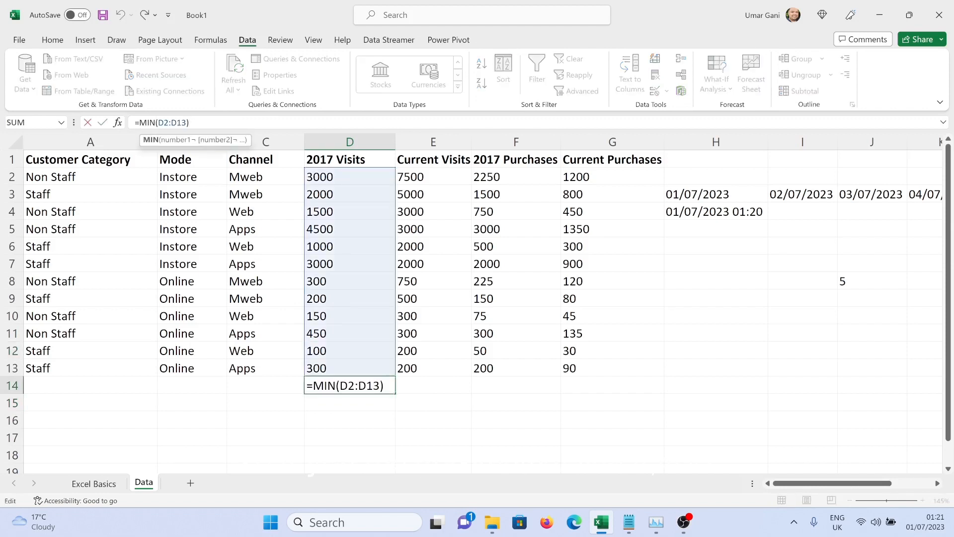
key("BackSpace")
key("BackSpace")
type("AX")
key("Return")
left_click(350, 229)
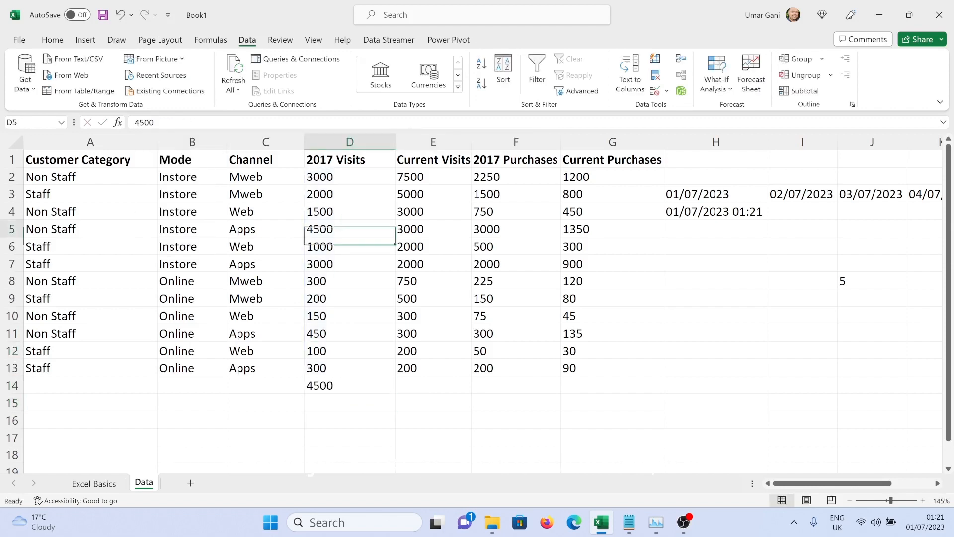
Enter a MINIFS formula in D14 with min range D2:D13, criteria range A2:A13 and criteria "Staff", and check it against D12.
left_click(349, 386)
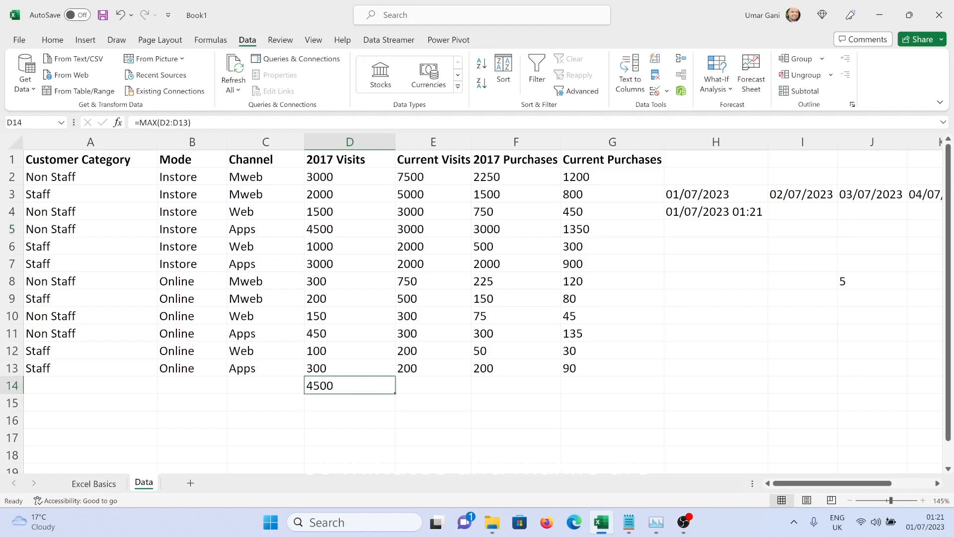
type("=mini")
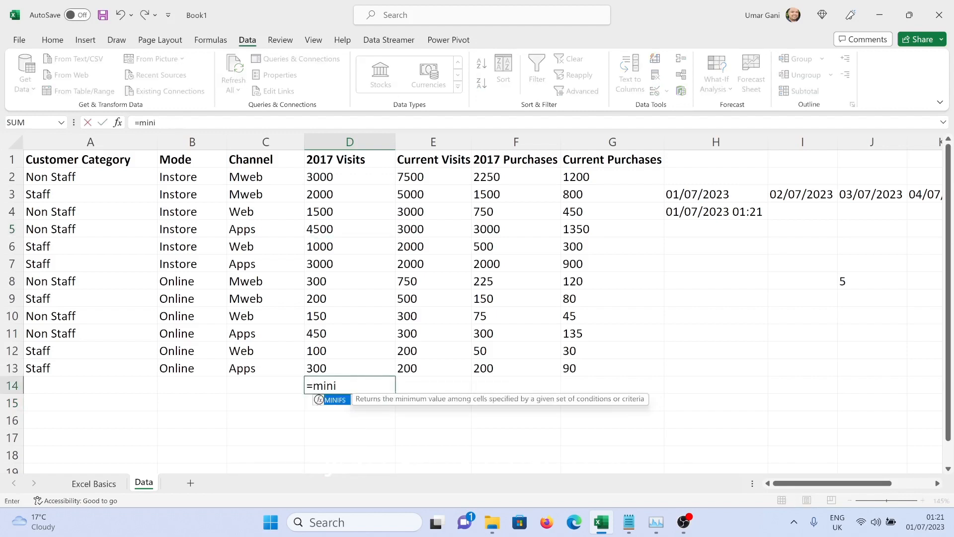
type("fs(")
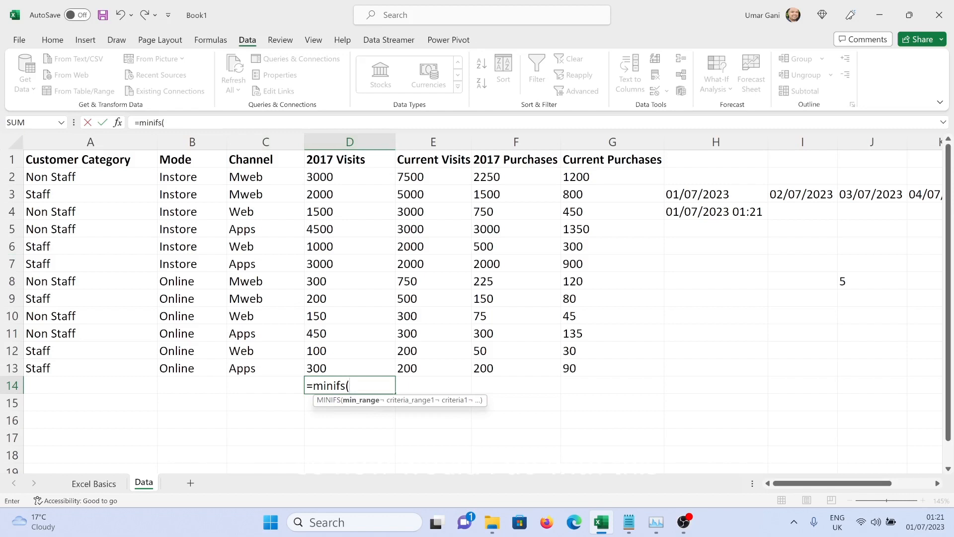
left_click_drag(350, 176, 350, 367)
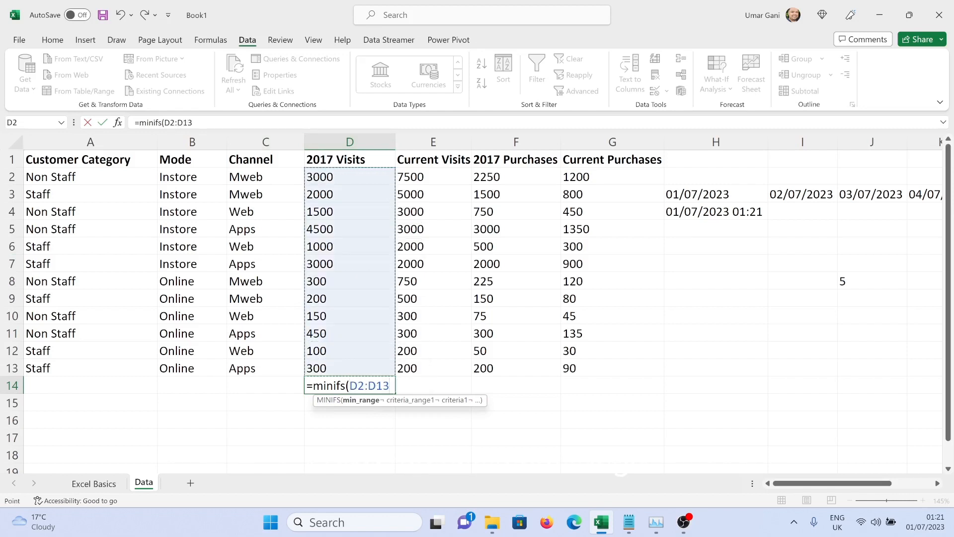
type("¬")
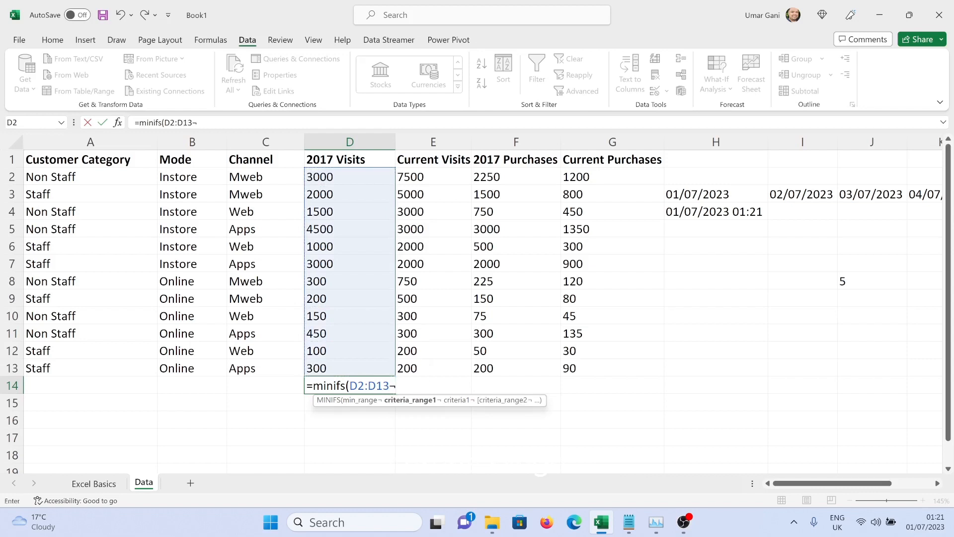
left_click_drag(90, 176, 90, 368)
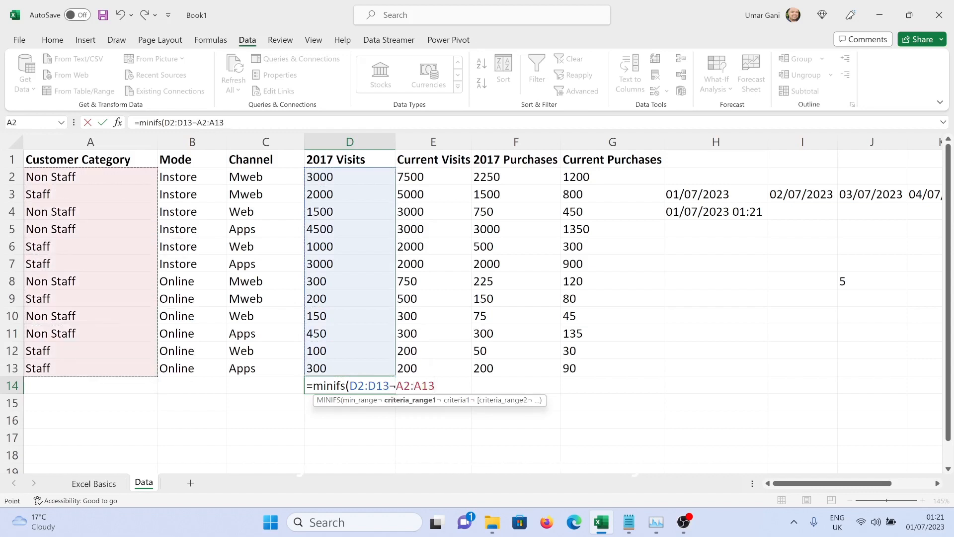
type("¬\"Staff\")")
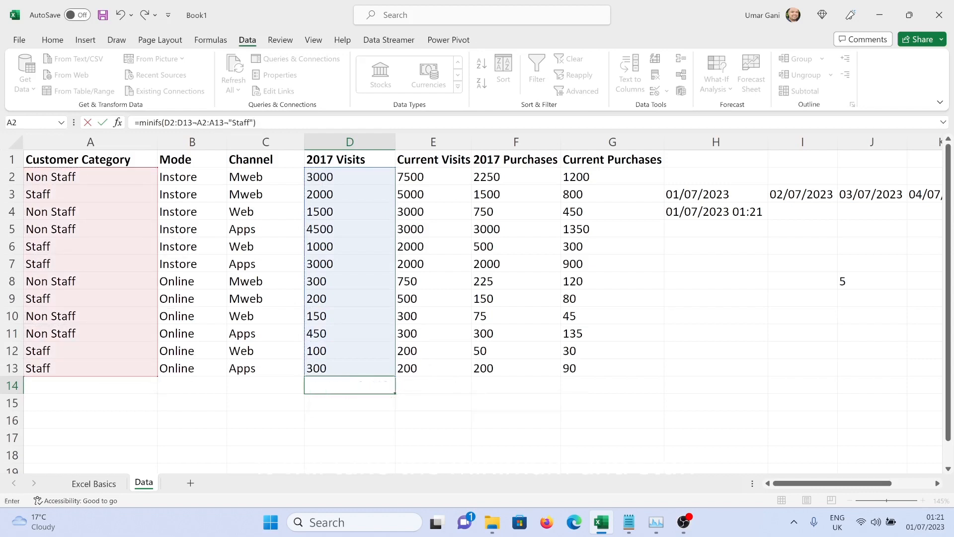
key("Return")
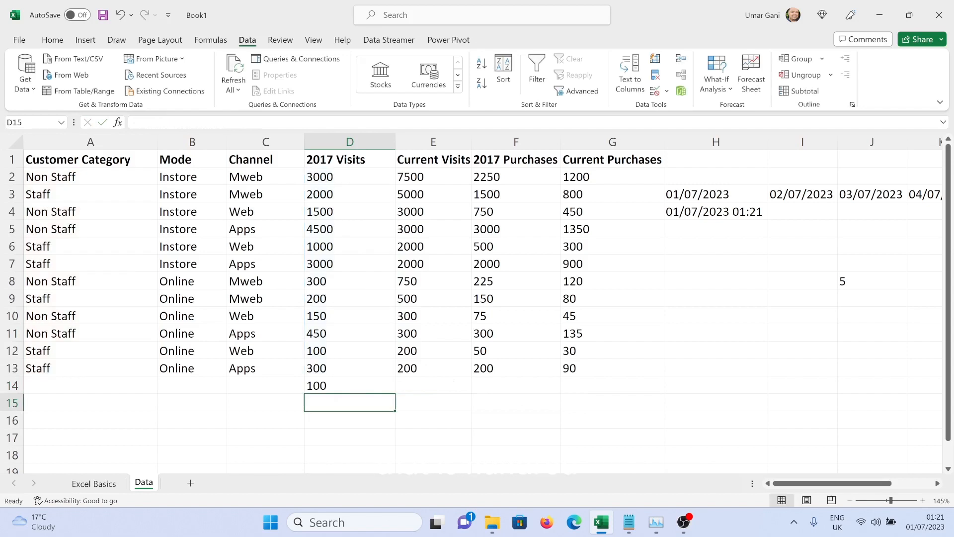
left_click(350, 351)
Change the D14 function to MAXIFS, keeping its arguments, and compare its result with the values in D5 and D7.
left_click(350, 385)
left_click(155, 123)
key("BackSpace")
key("BackSpace")
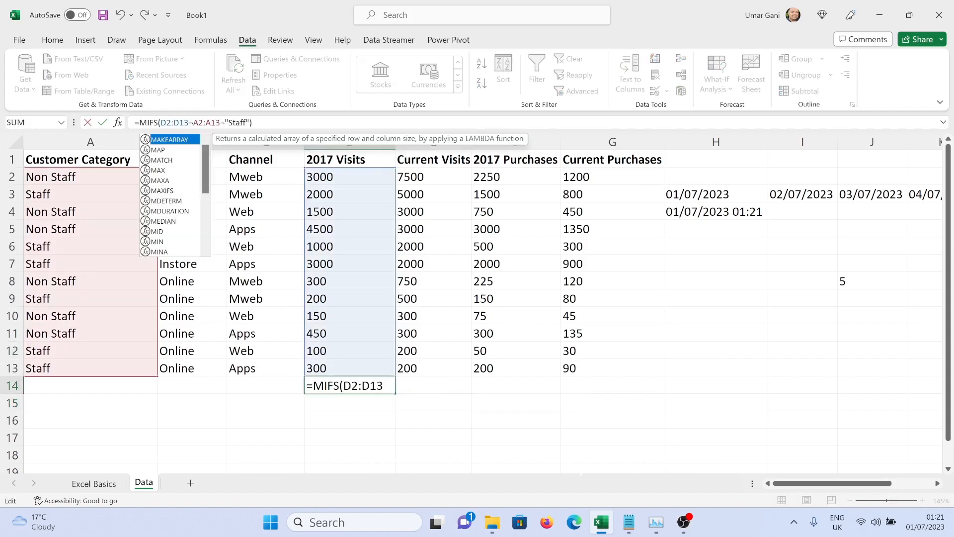
type("AX")
key("Return")
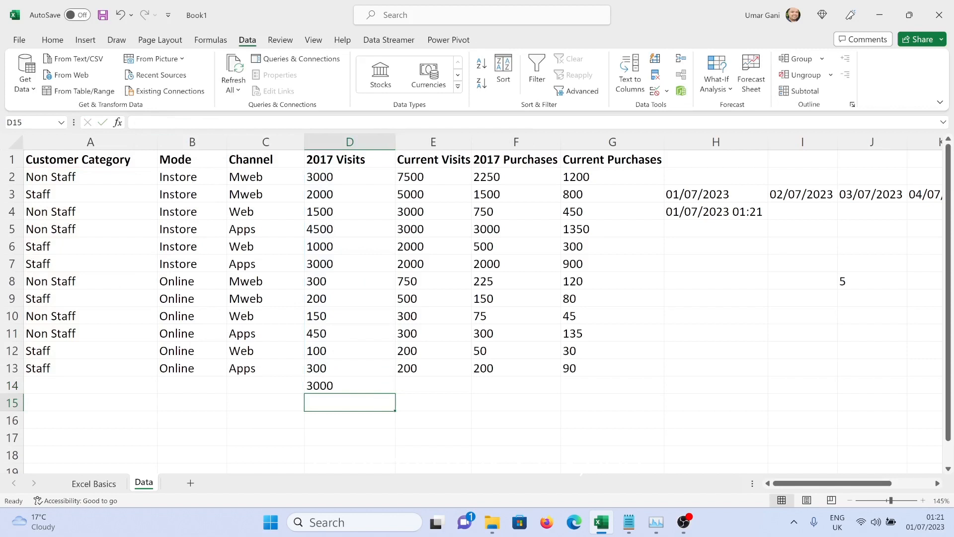
left_click(350, 229)
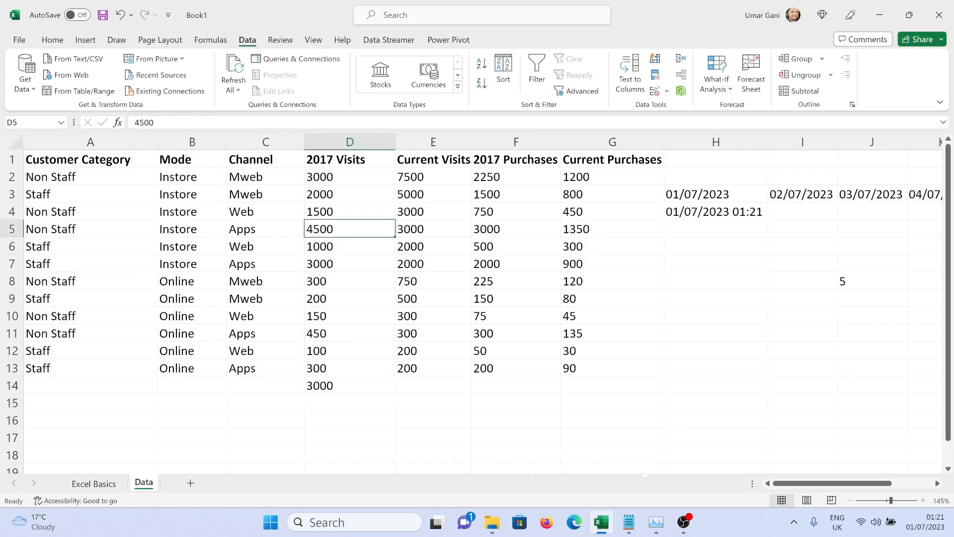
left_click(12, 229)
left_click(349, 263)
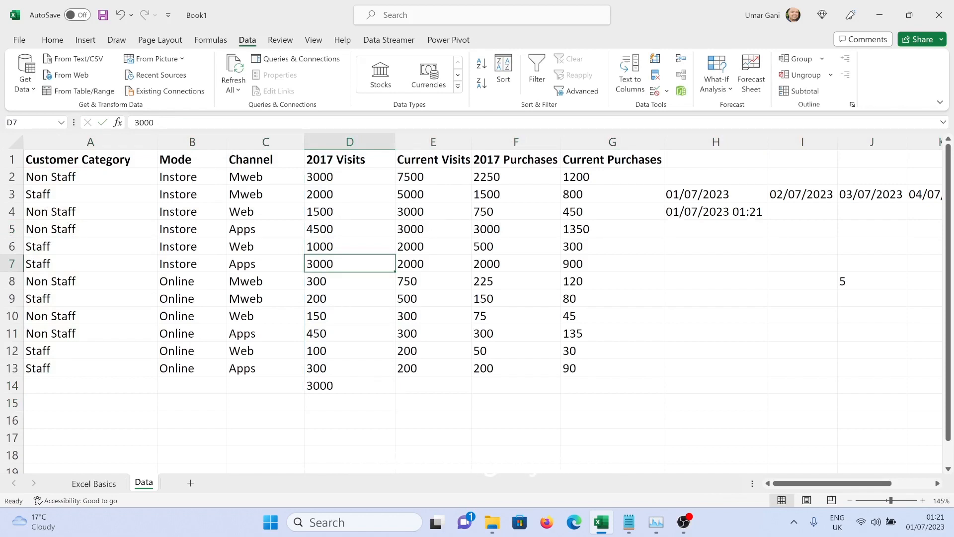
Check the next topic in the Excel Basics sheet, then insert a blank row above row 2 on the Data sheet and undo it.
left_click(94, 483)
scroll(476, 318, "down", 1)
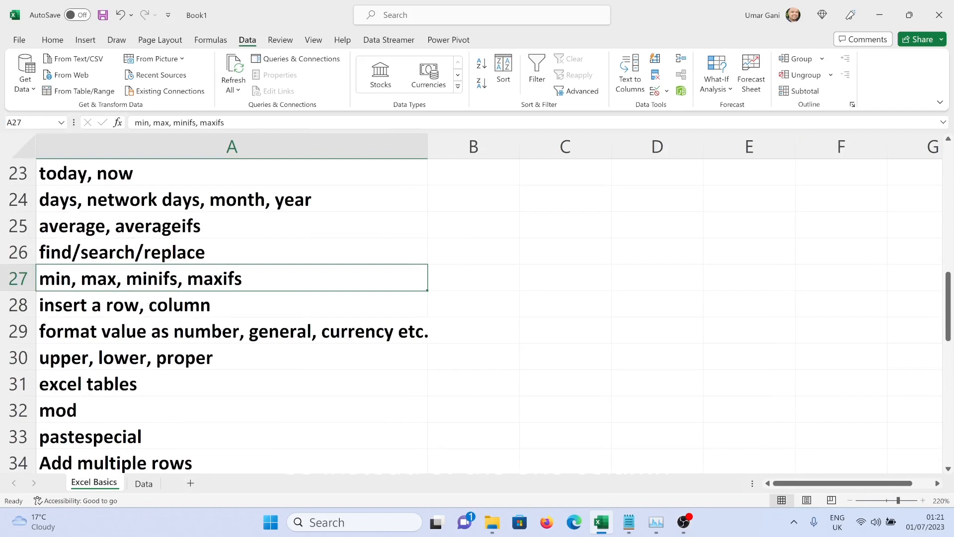
left_click(144, 483)
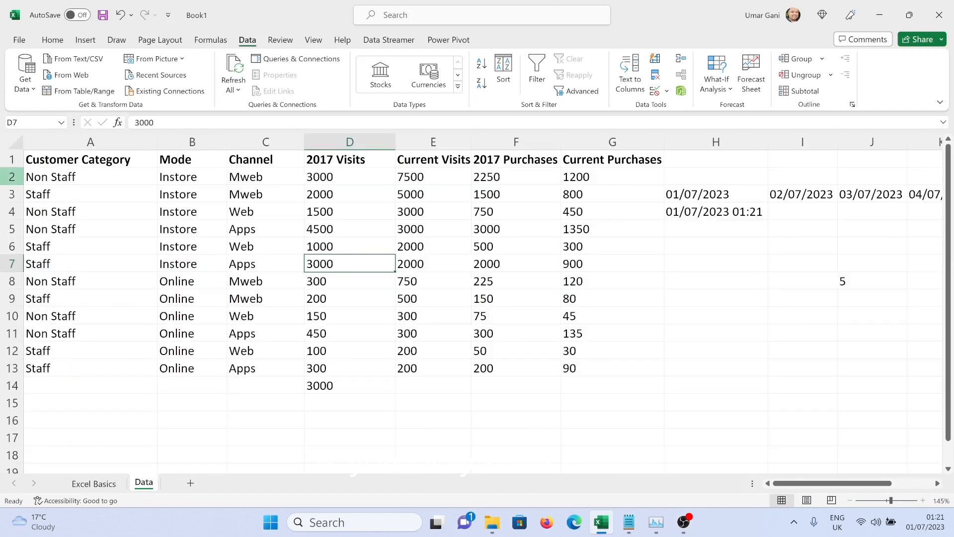
right_click(18, 177)
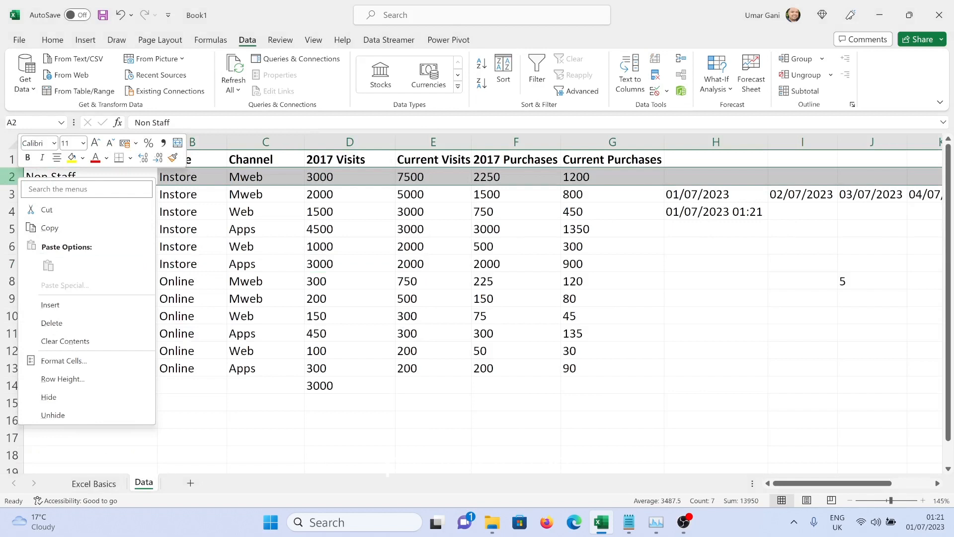
left_click(50, 305)
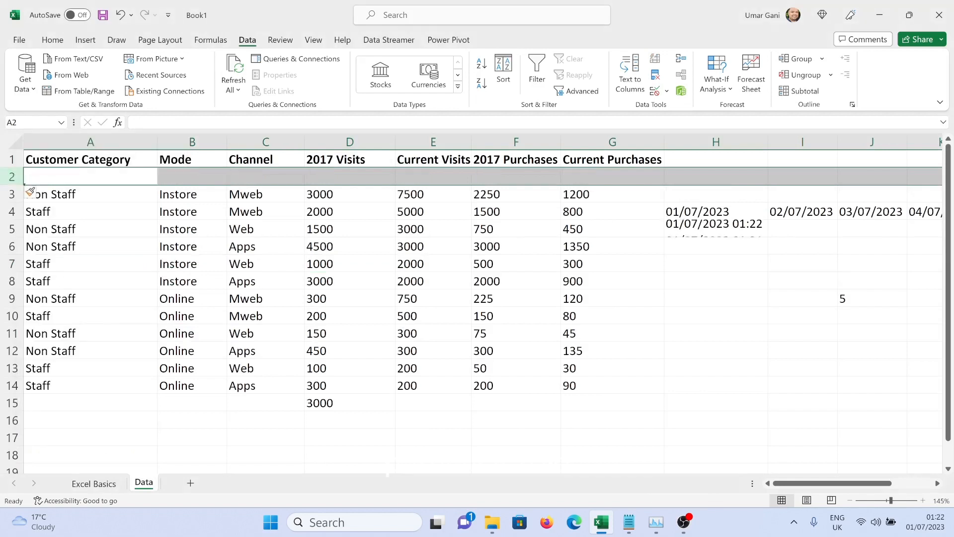
key("ctrl+z")
Insert a blank column before the Mode column and undo the insertion.
right_click(172, 142)
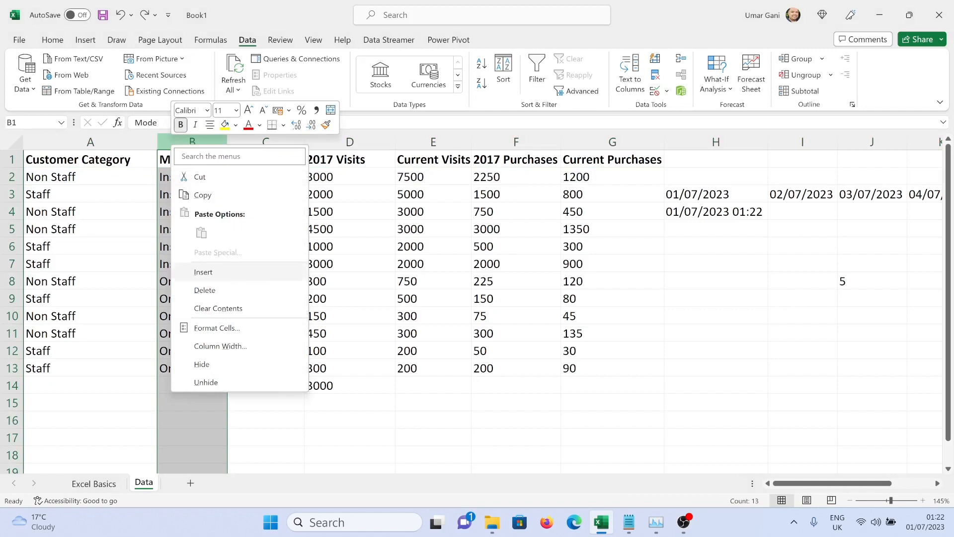
left_click(204, 272)
key("ctrl+z")
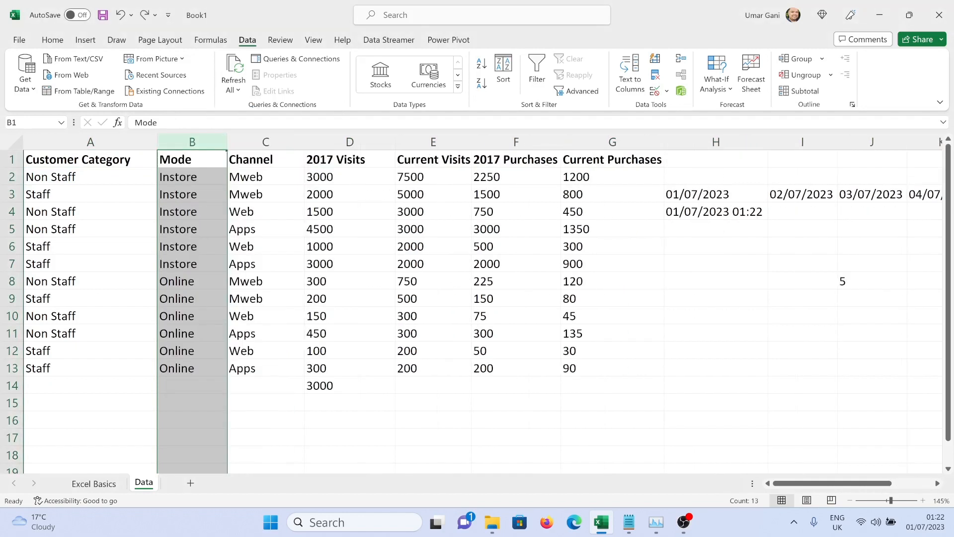
Check the number format topic in Excel Basics, and format D2:D14 on the Data sheet as Currency.
key("ctrl+Page_Up")
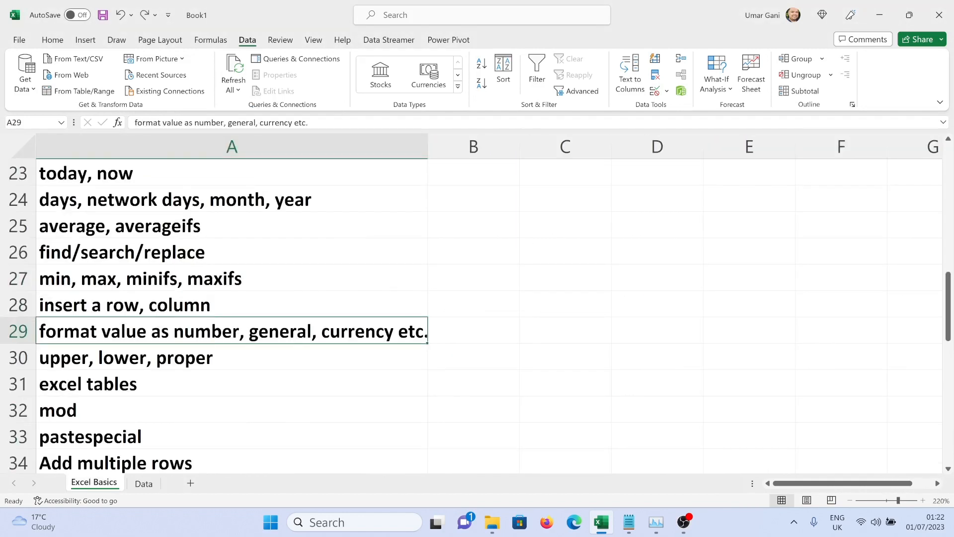
key("ctrl+Page_Down")
left_click_drag(350, 177, 350, 386)
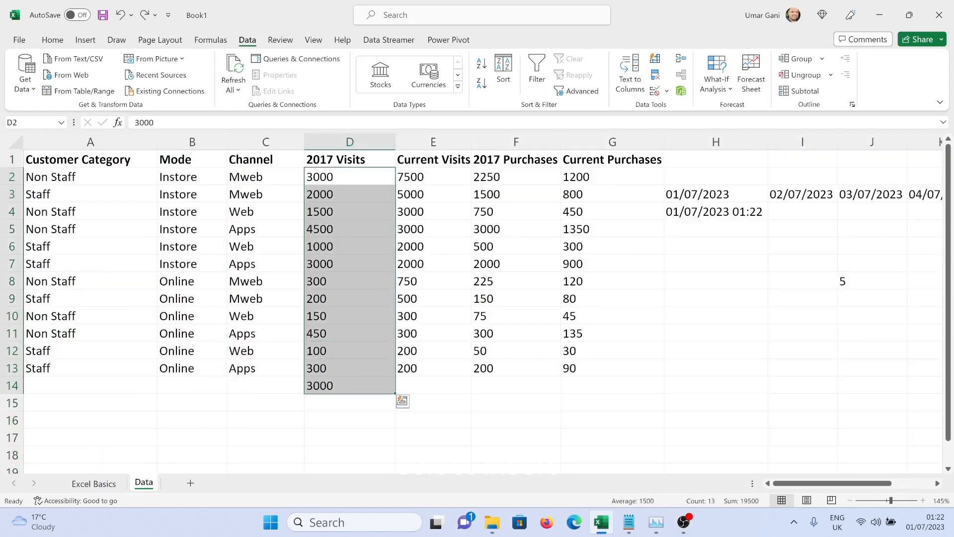
left_click(53, 40)
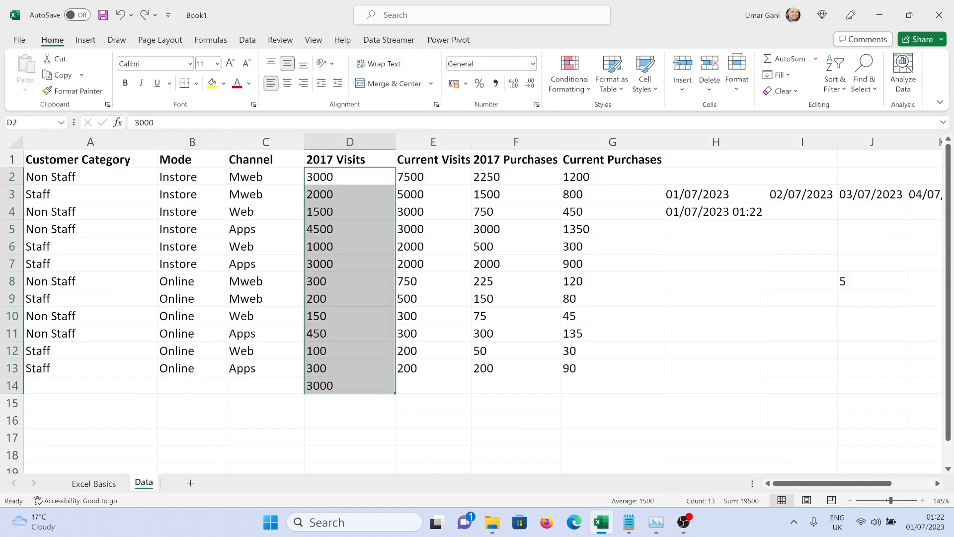
left_click(532, 64)
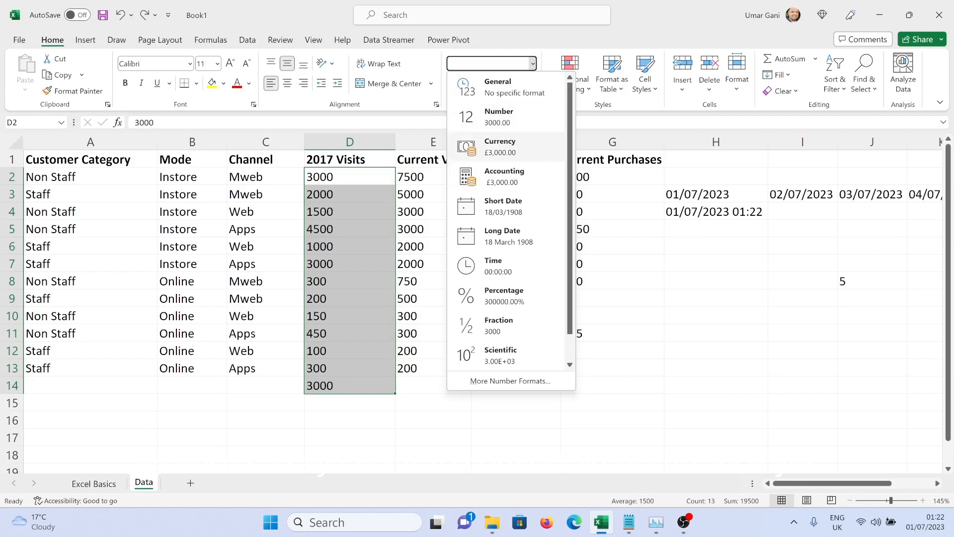
left_click(500, 146)
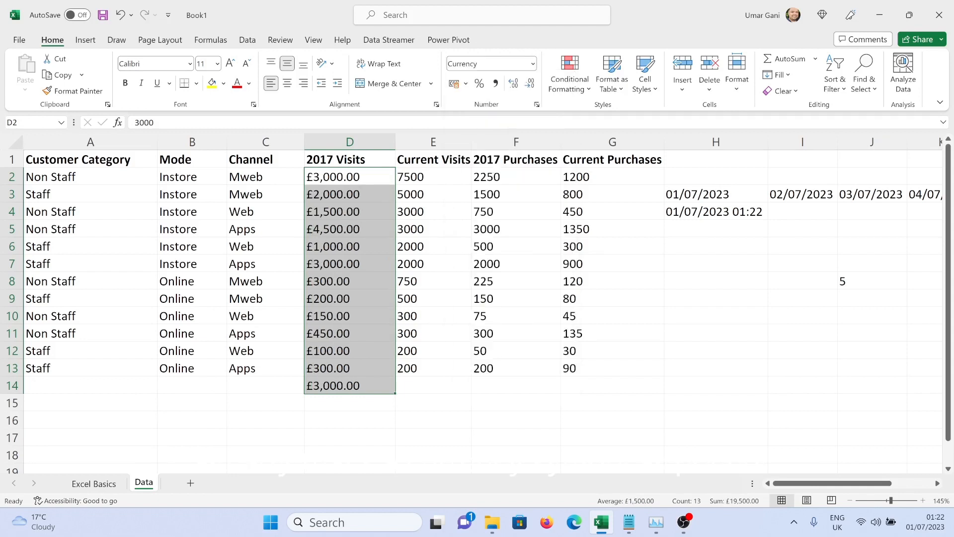
Change the currency symbol of D2:D14 to the dollar sign, and undo the currency formatting.
right_click(332, 343)
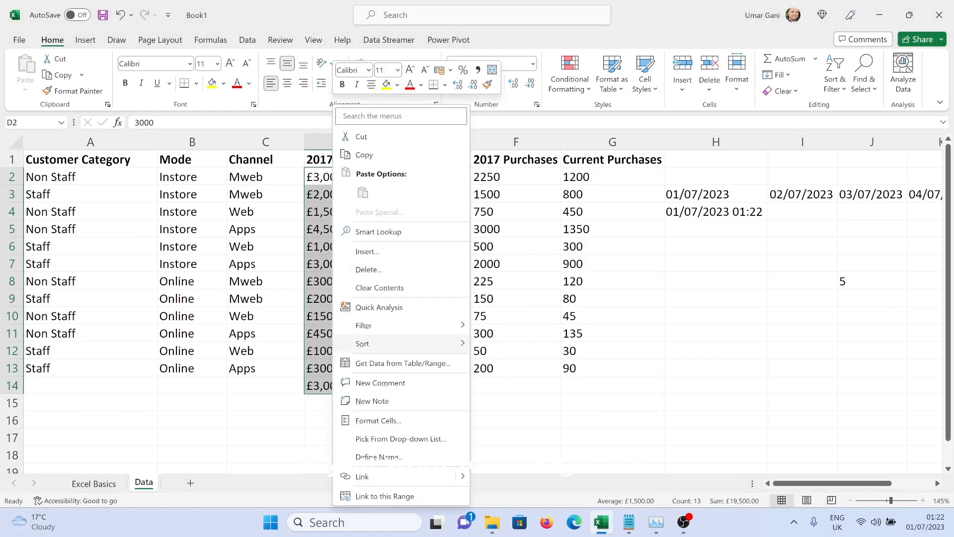
left_click(377, 420)
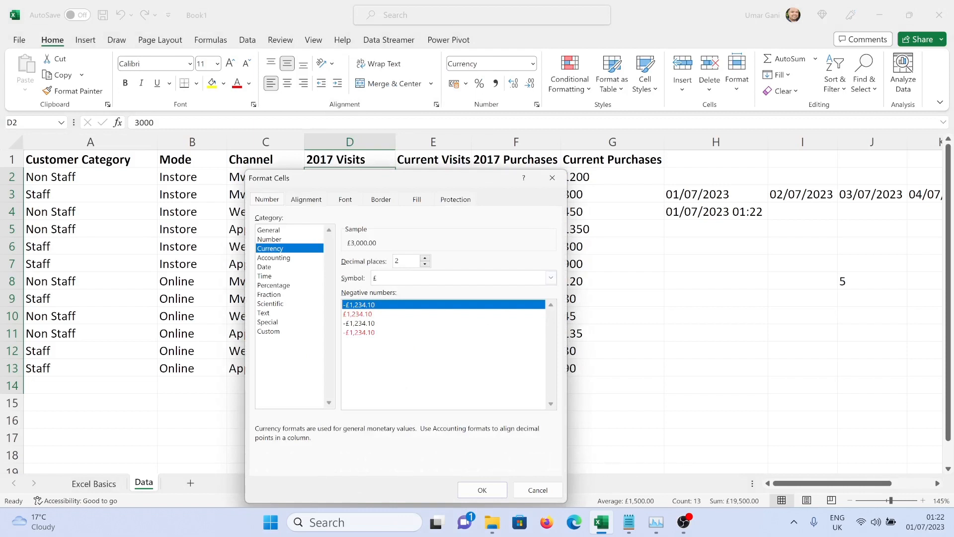
left_click(550, 277)
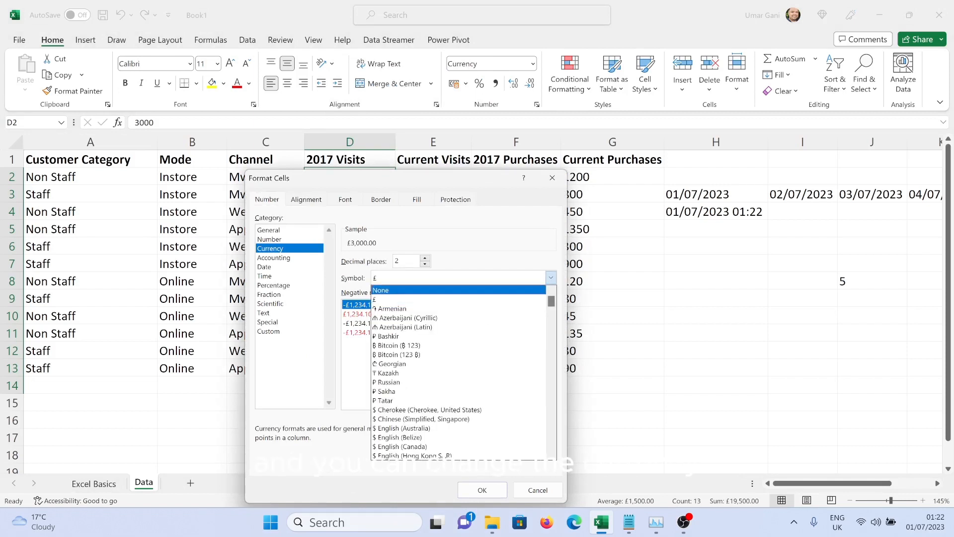
scroll(457, 368, "down", 1)
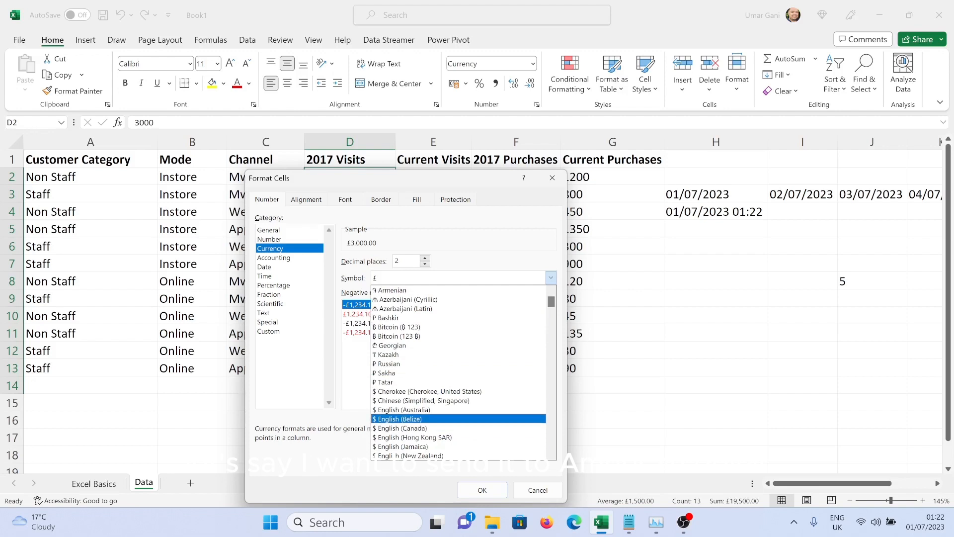
scroll(447, 419, "down", 2)
left_click(447, 419)
left_click(482, 490)
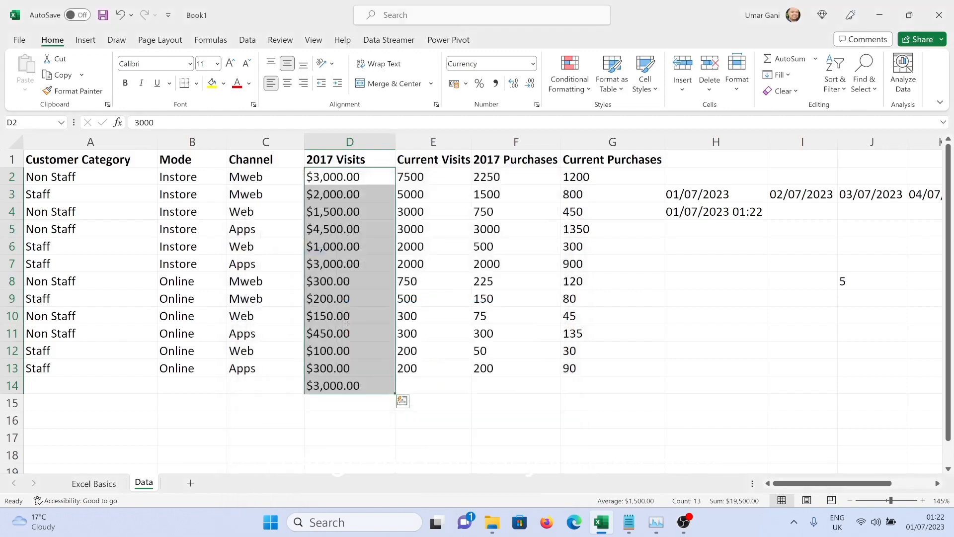
key("ctrl+z")
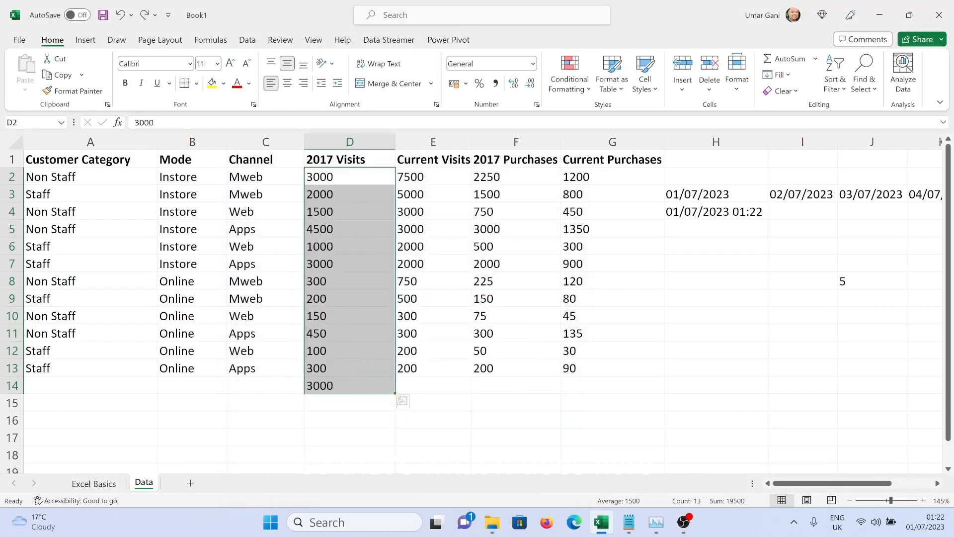
Check the next topic in Excel Basics, then enter =LOWER(C13) in C15 on the Data sheet.
key("ctrl+Page_Up")
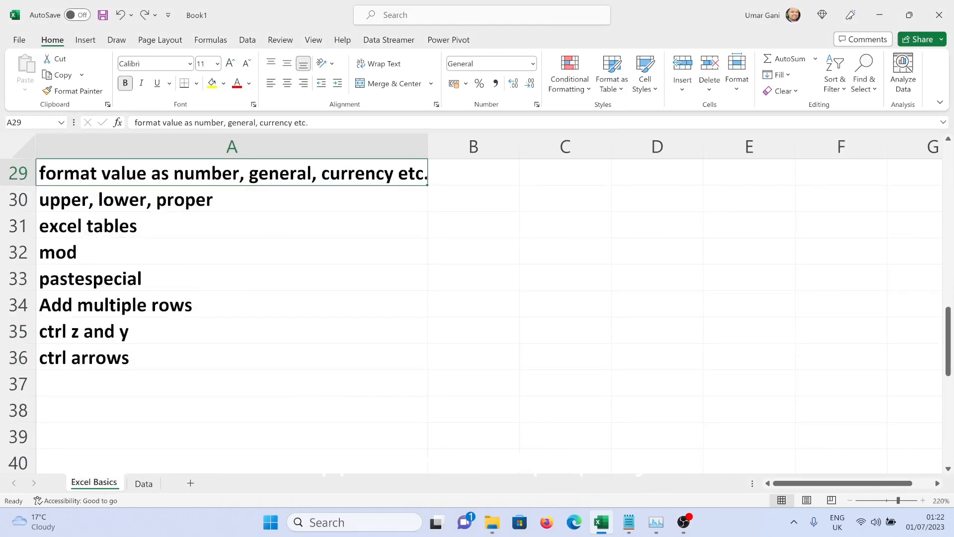
key("ctrl+Page_Down")
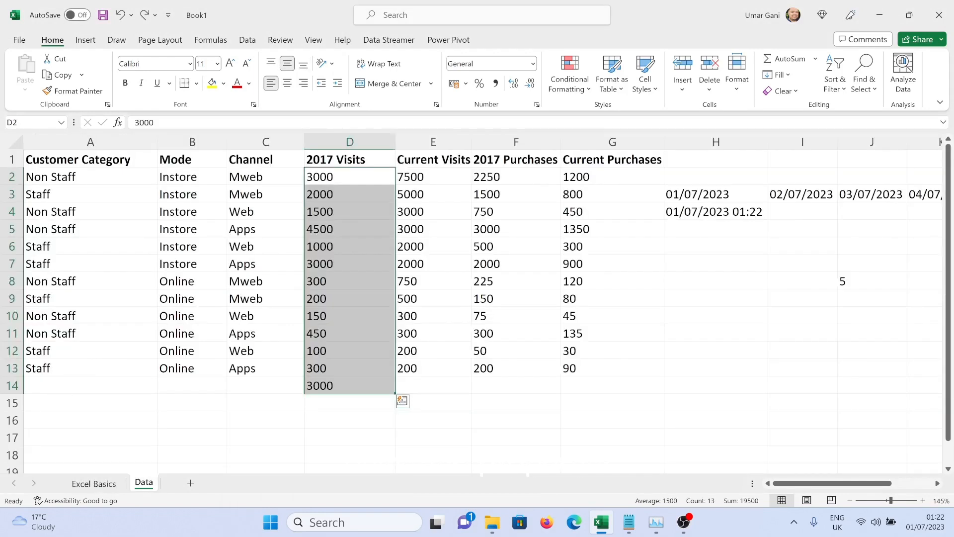
left_click(266, 402)
type("=lower(")
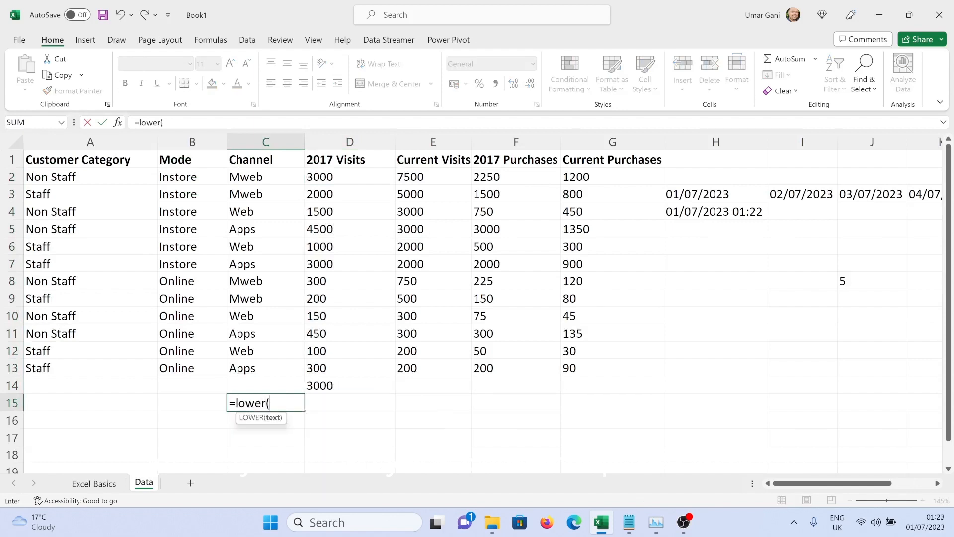
left_click(265, 368)
type(")")
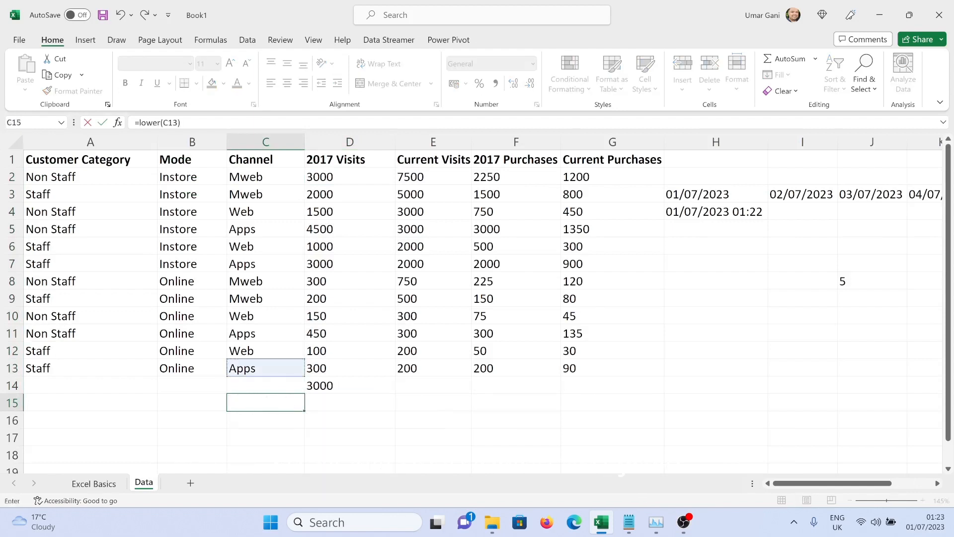
key("Return")
type("=upper(")
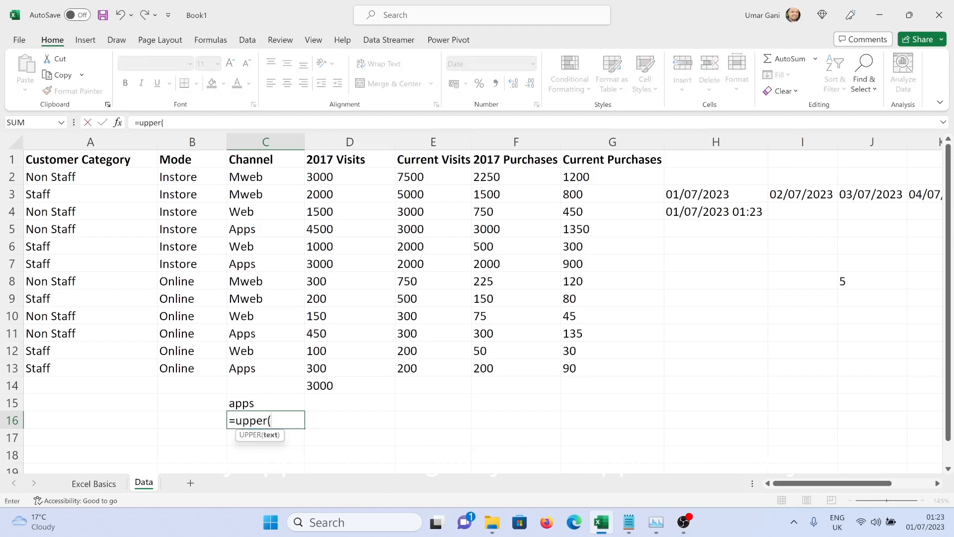
key("Return")
key("Return")
key("Up")
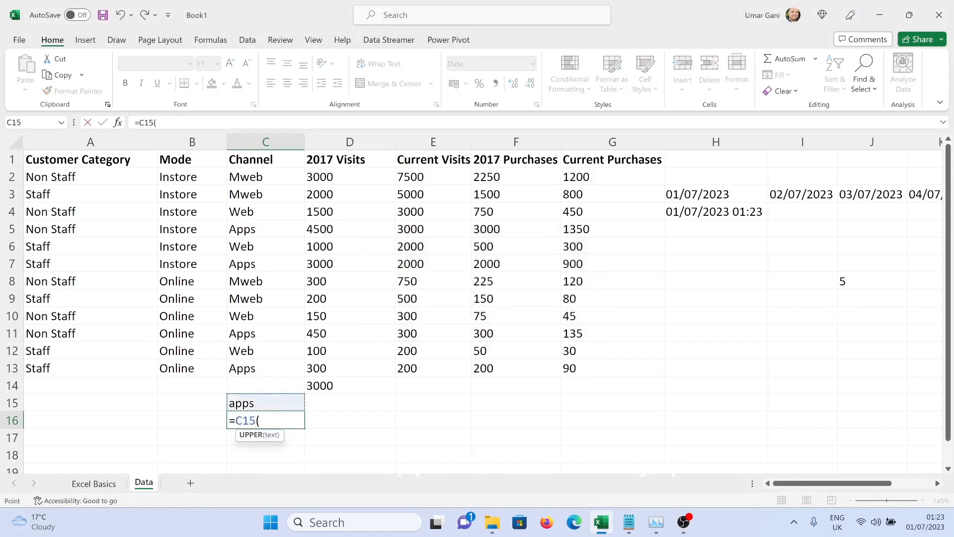
key("BackSpace")
key("BackSpace")
key("BackSpace")
key("BackSpace")
Enter =UPPER(C15) in C16 to convert the lowercase text above it to capitals.
type("upper")
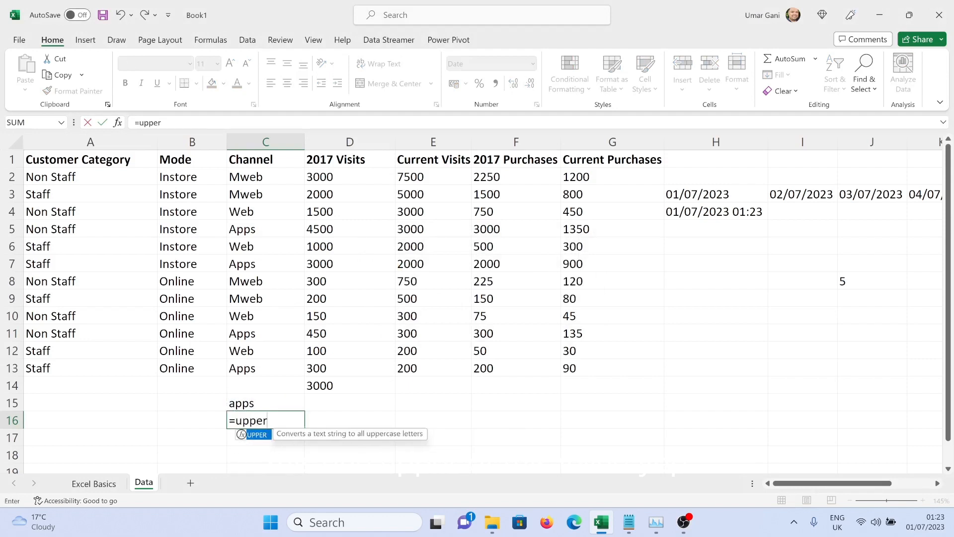
type("(")
key("Up")
type(")")
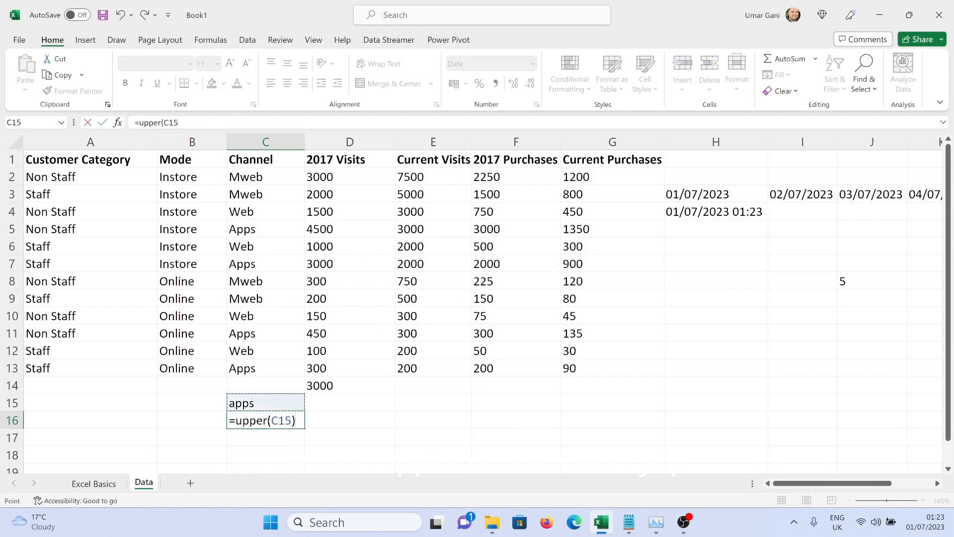
key("Return")
key("Up")
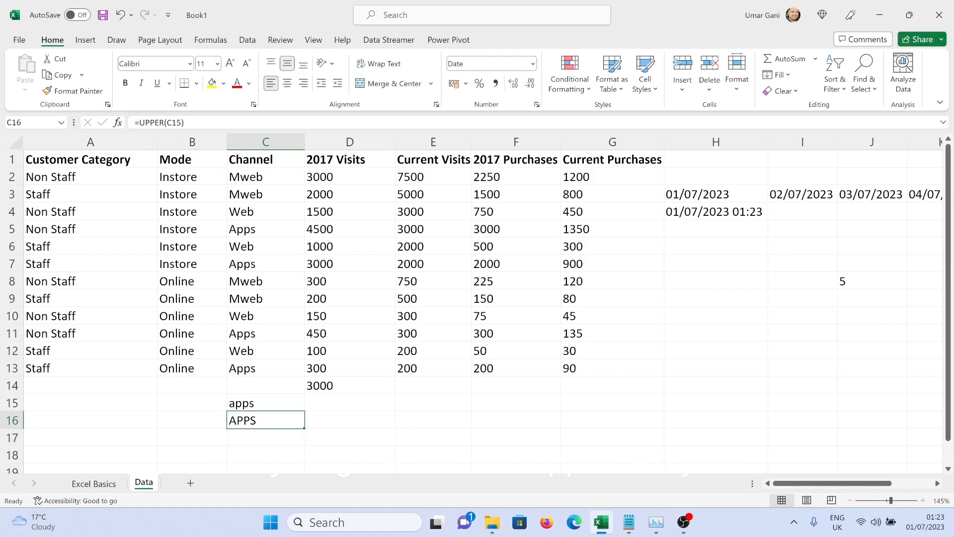
Enter =PROPER(C16) in C17 to capitalize only the first letter of the text above.
key("Down")
type("=p")
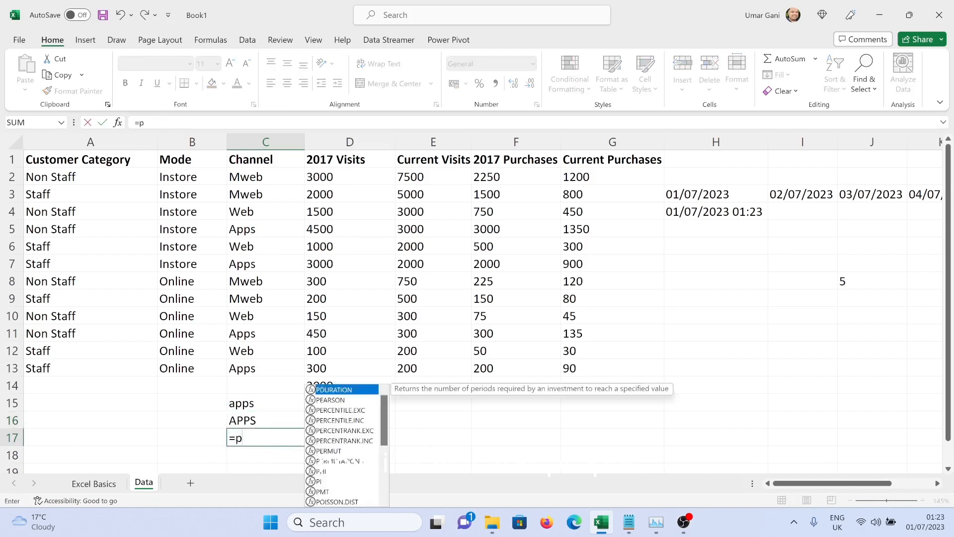
type("roper(")
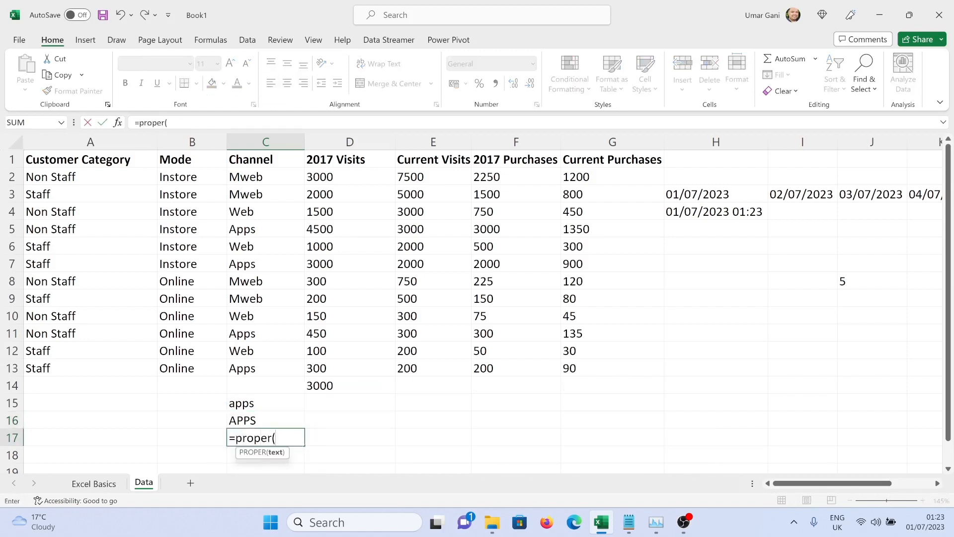
key("Up")
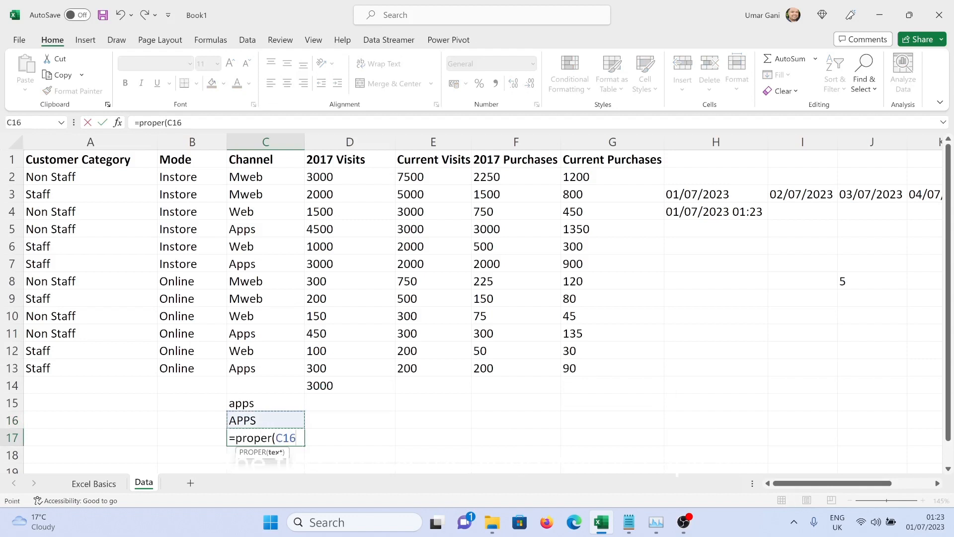
type(")")
key("Return")
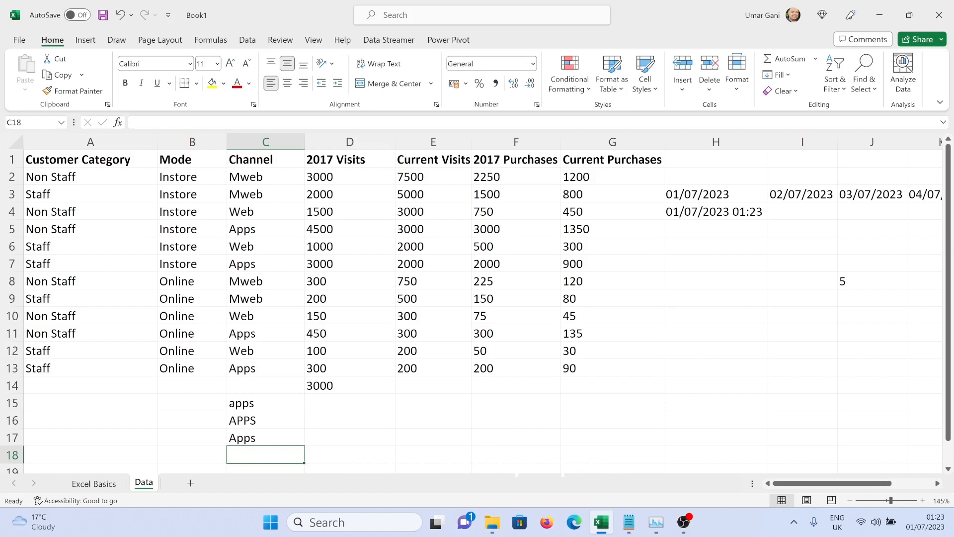
Check the excel tables topic in Excel Basics, then clear the leftover function results in C14:D17 on the Data sheet.
key("ctrl+Page_Up")
key("Down")
key("Down")
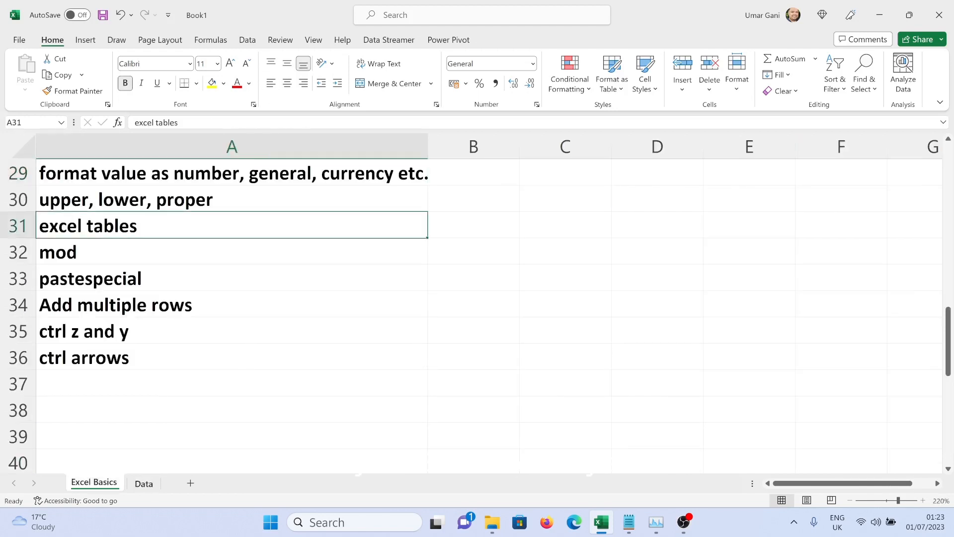
key("ctrl+Page_Down")
key("ctrl+Up")
key("ctrl+Up")
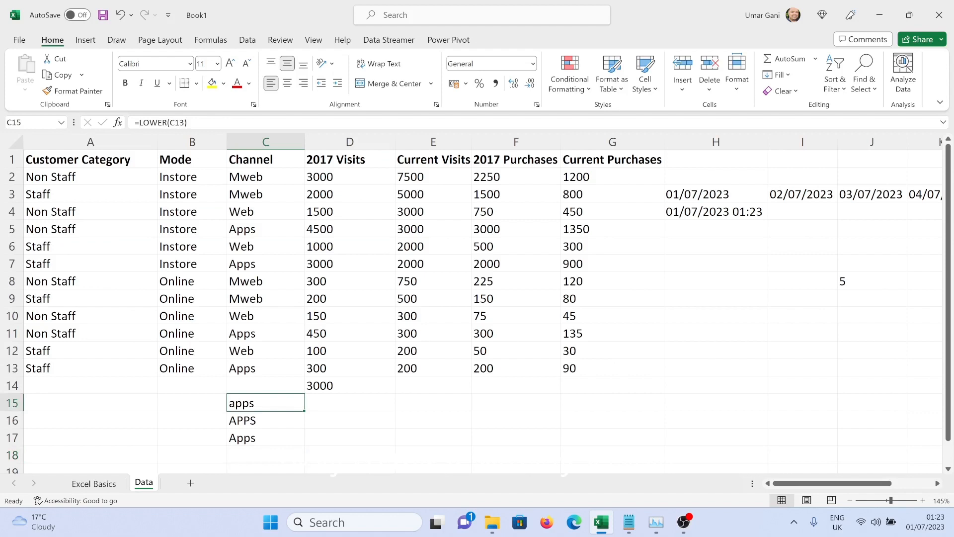
key("Up")
key("shift+Right")
key("shift+Down")
key("shift+Down")
key("shift+Down")
key("Delete")
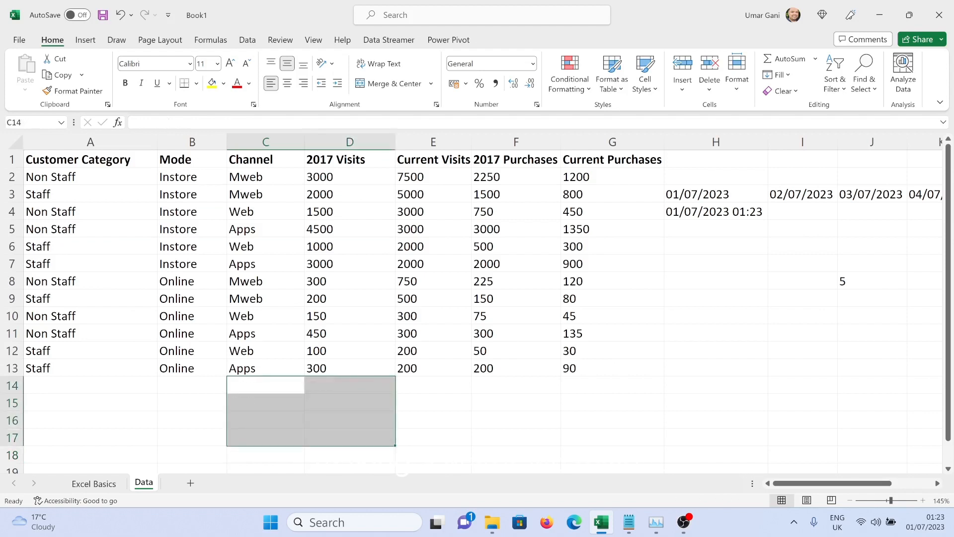
Clear the leftover dates and numbers beside the data, in H3:J9, K3 and L1:O7.
left_click_drag(716, 194, 871, 297)
key("Delete")
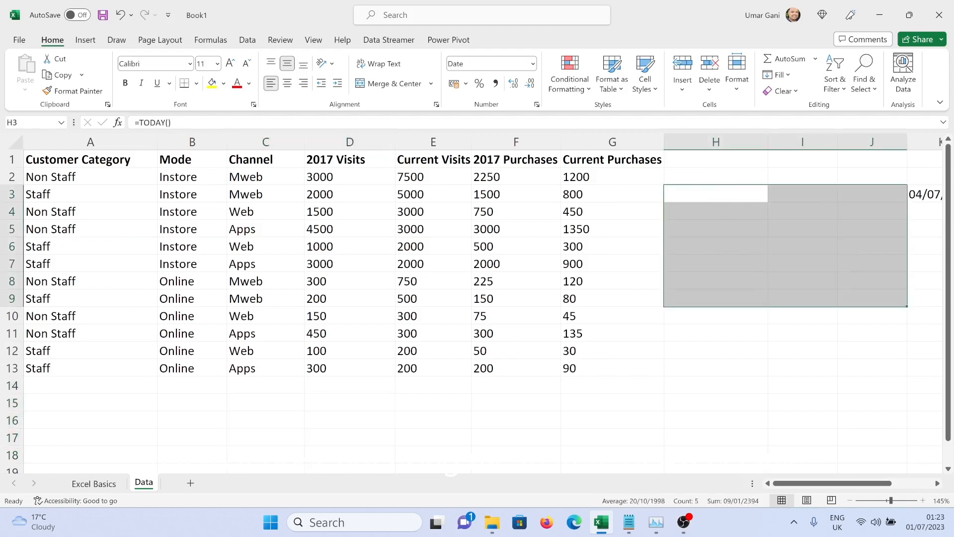
left_click(803, 350)
left_click(925, 211)
key("Up")
key("Delete")
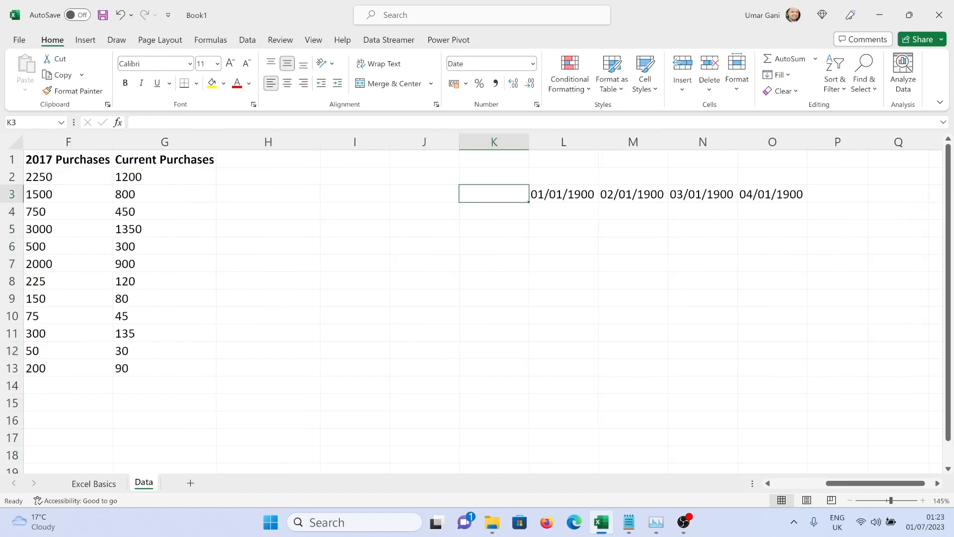
left_click_drag(563, 159, 774, 264)
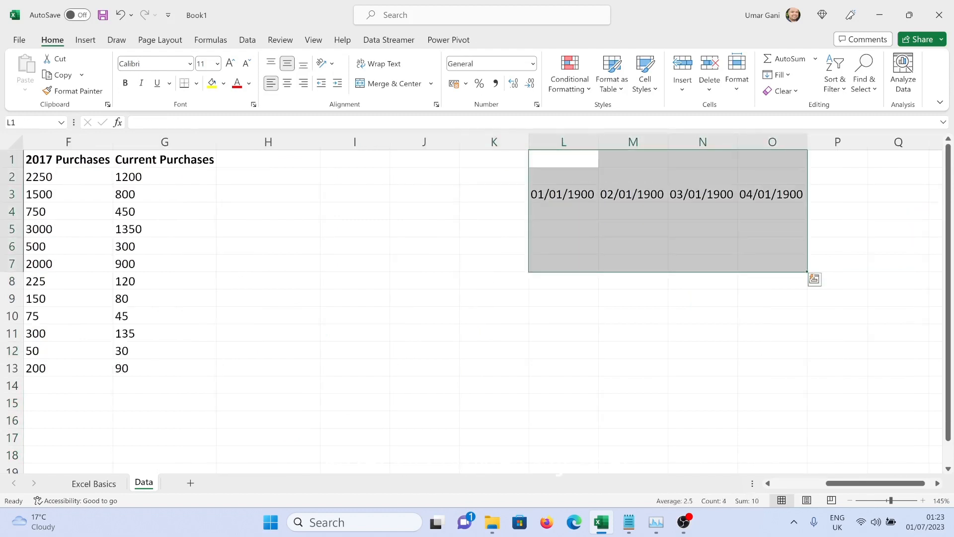
key("Delete")
scroll(477, 298, "left", 3)
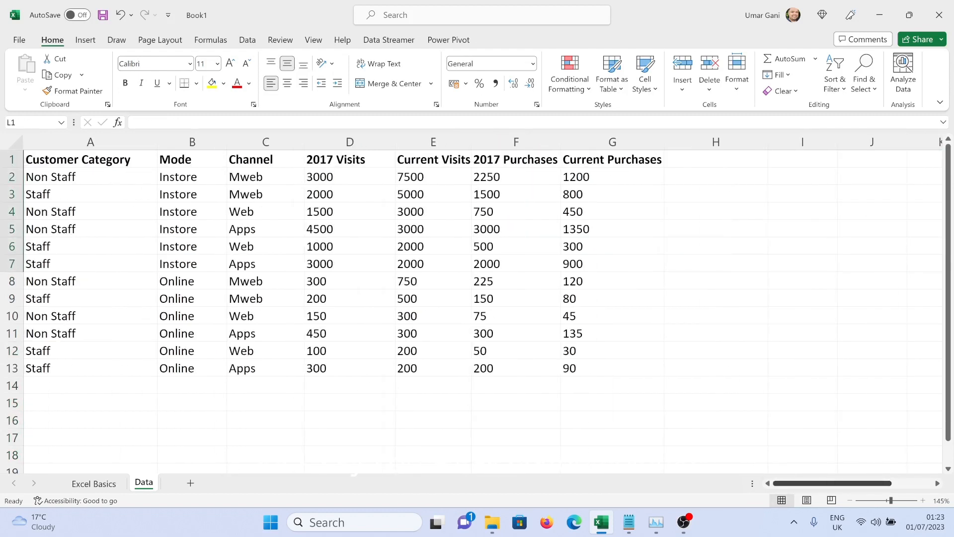
Add the header Total Purchases in H1, beside Current Purchases.
left_click(716, 159)
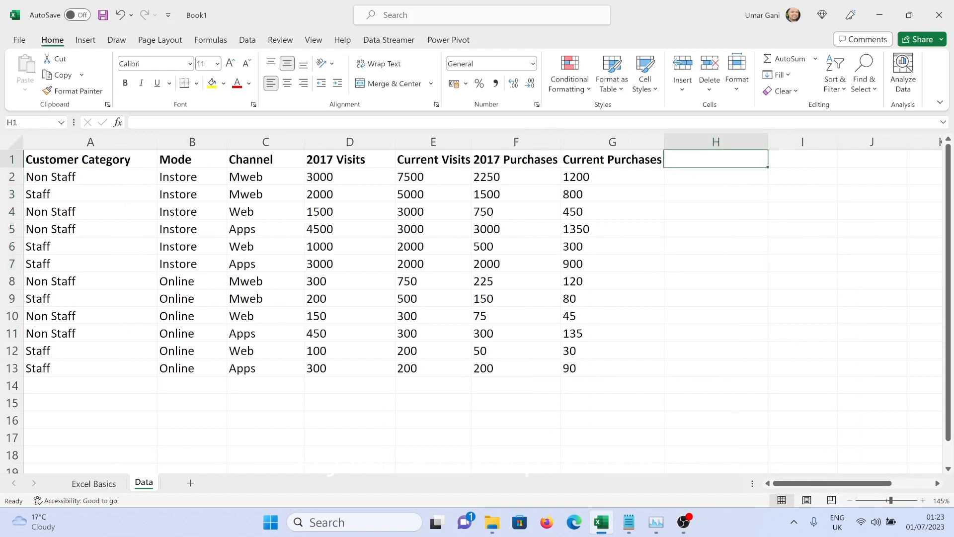
type("Total Purchases")
key("Return")
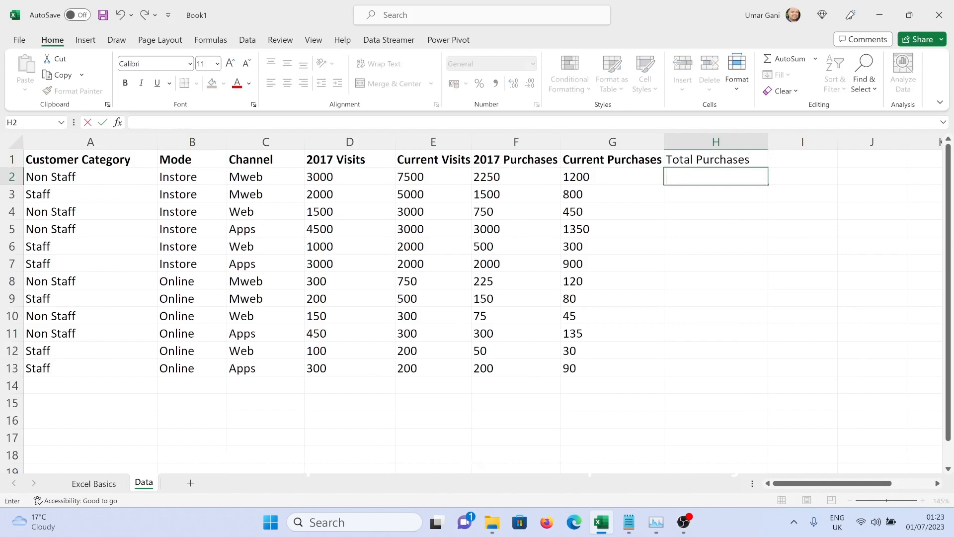
Enter the formula =F2+G27 in H2 and fill it down to H13.
type("=")
left_click(516, 177)
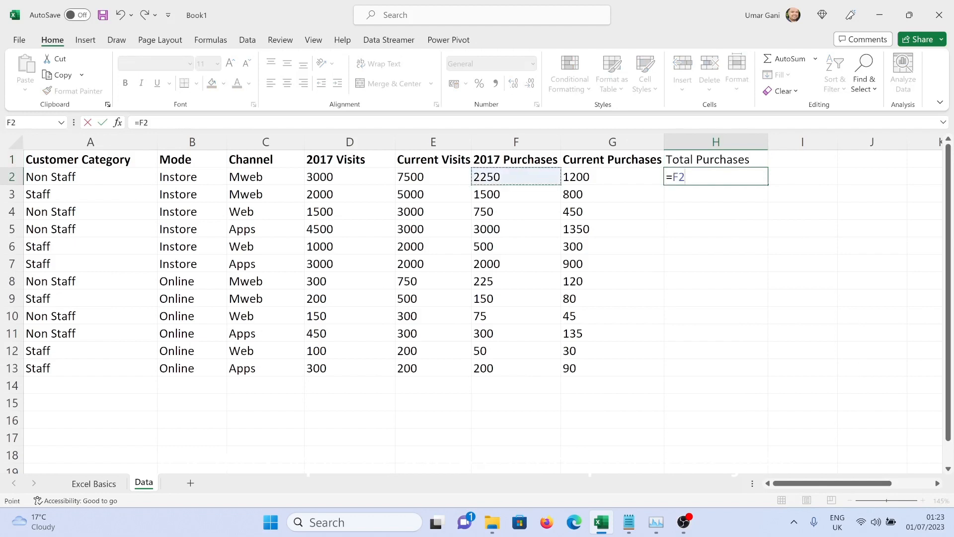
type("+")
left_click(612, 176)
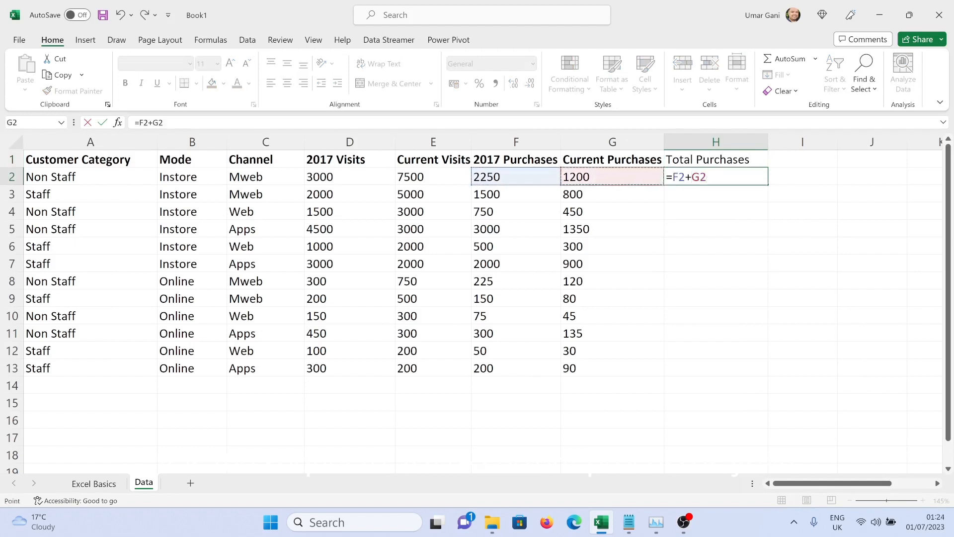
type("7")
key("ctrl+Return")
double_click(768, 184)
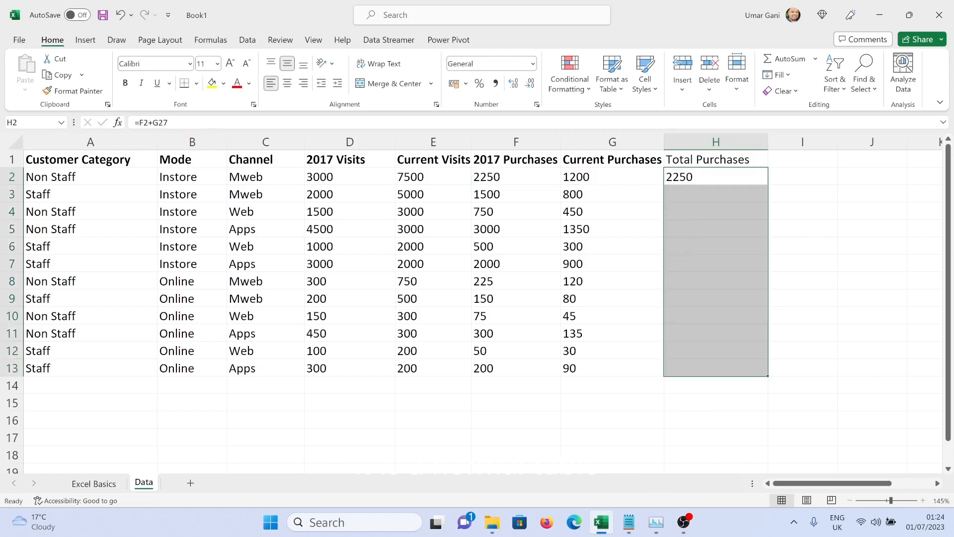
Copy the last data row's cells A13:G13 and paste them into row 14.
left_click_drag(99, 369, 613, 369)
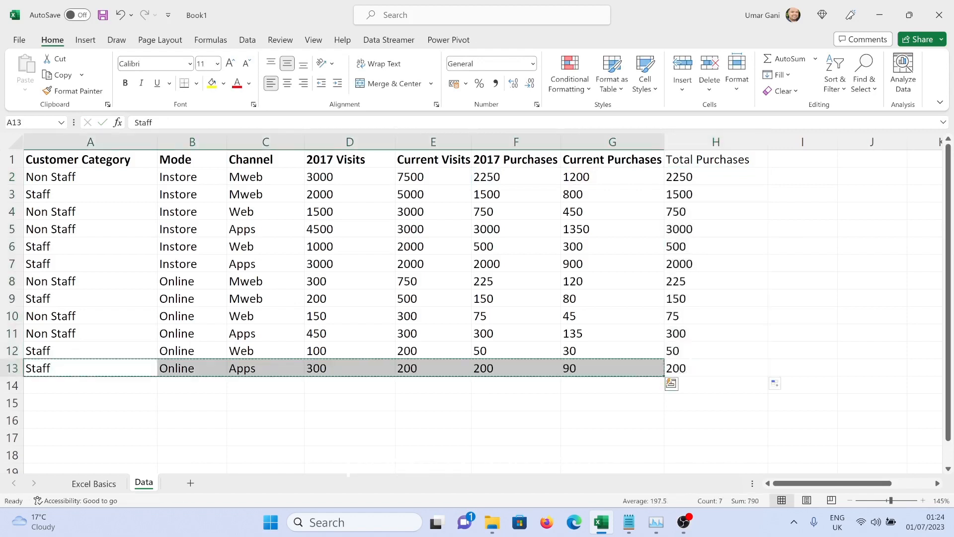
key("ctrl+c")
key("Down")
key("ctrl+v")
key("Escape")
Change the channel in C14 to Social Media and select the empty Total Purchases cell H14.
key("Right")
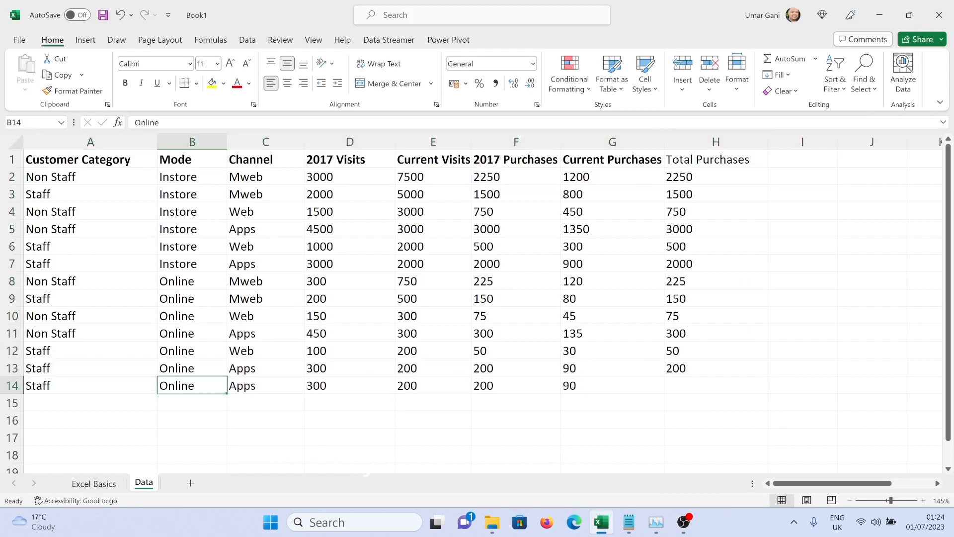
key("Right")
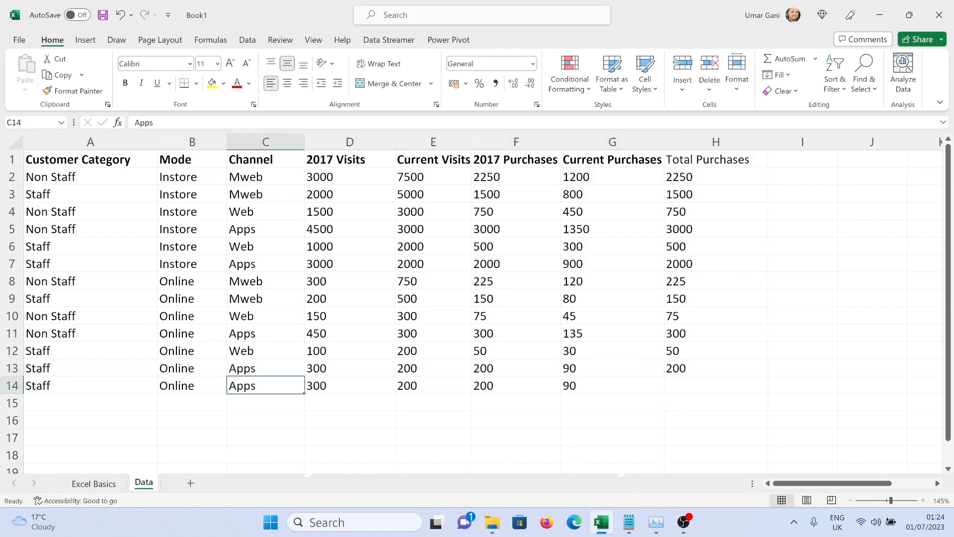
type("Social Media")
key("Return")
left_click(716, 386)
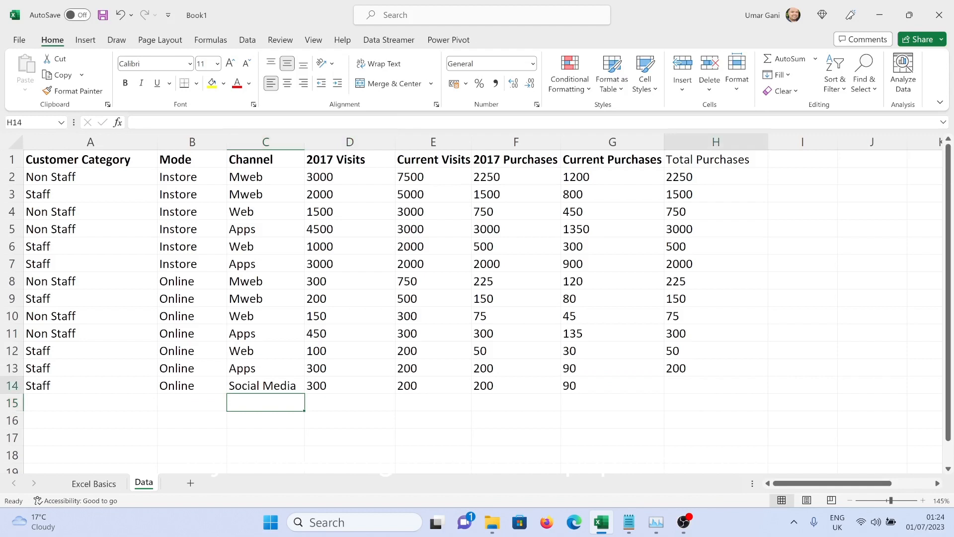
Copy the Total Purchases formula from H13 into H14.
left_click(715, 368)
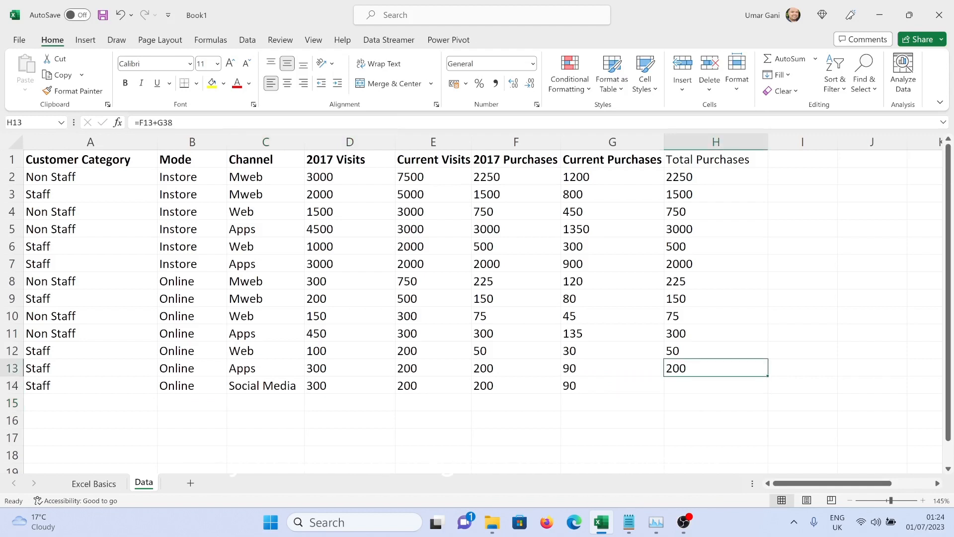
left_click_drag(768, 377, 768, 391)
left_click(715, 403)
left_click(715, 368)
key("ctrl+c")
left_click(715, 385)
key("ctrl+v")
left_click(715, 420)
key("Escape")
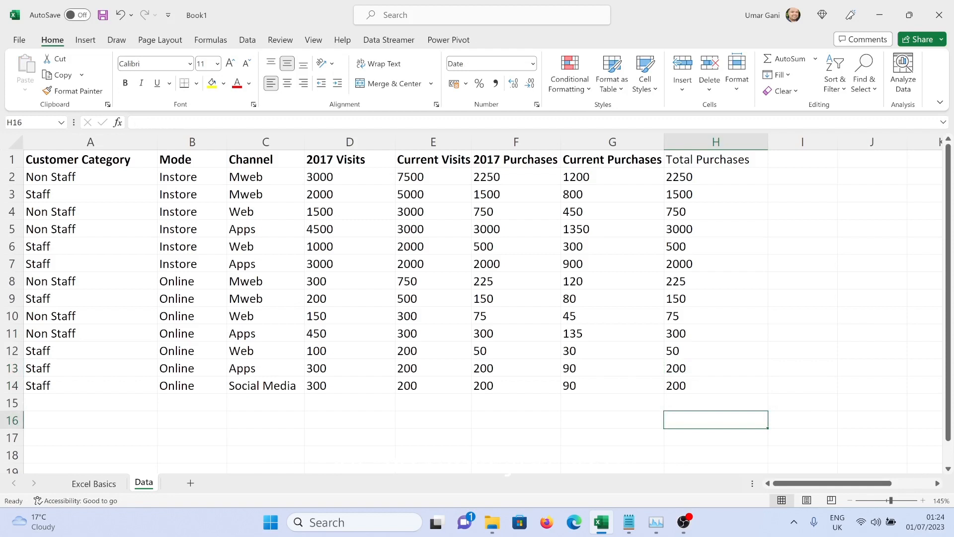
Select the data range A1:H14, including the header row.
left_click_drag(50, 159, 716, 385)
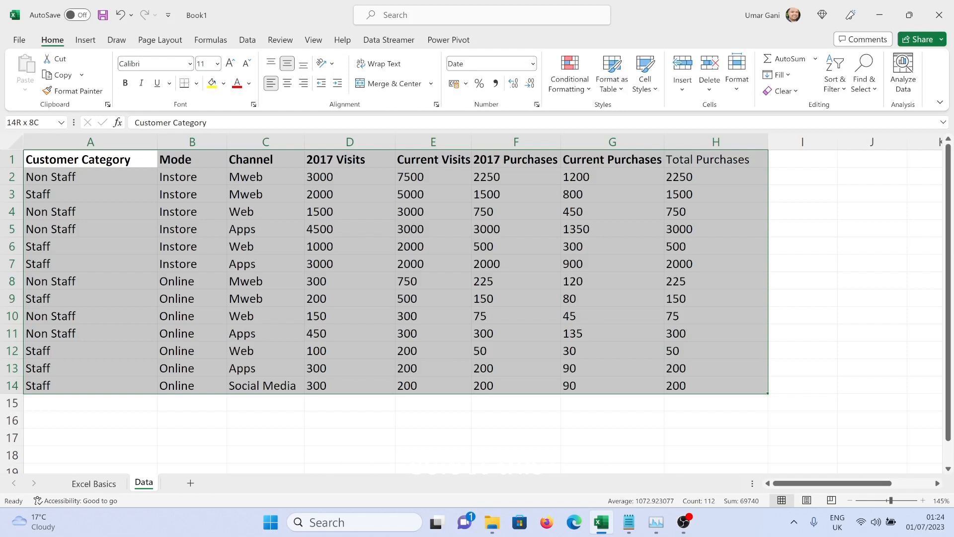
left_click_drag(716, 386, 716, 386)
left_click(247, 40)
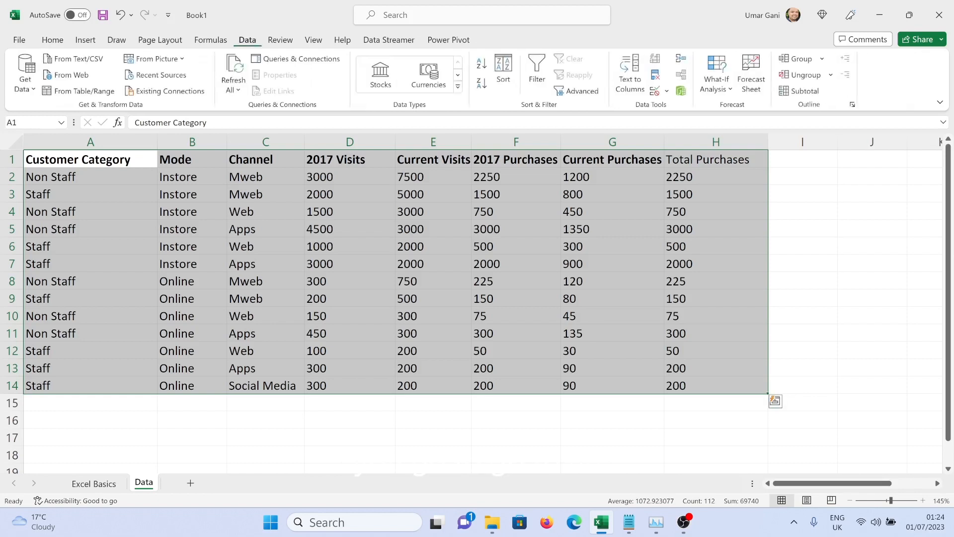
left_click(313, 40)
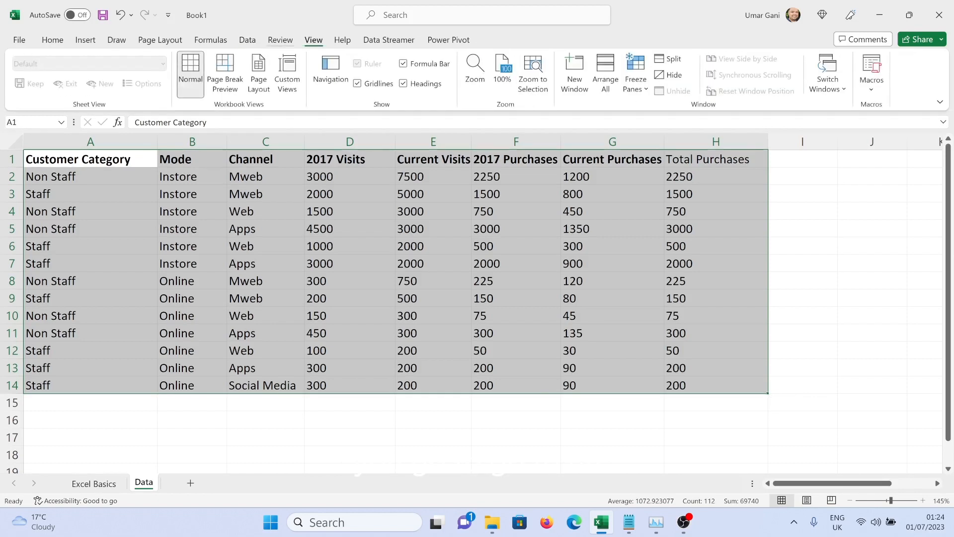
left_click(210, 40)
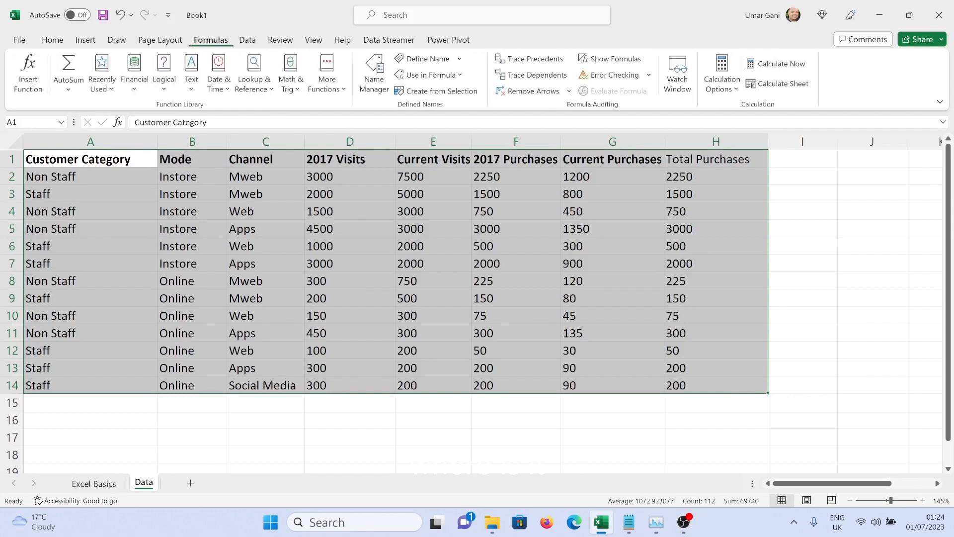
left_click(247, 39)
left_click(313, 40)
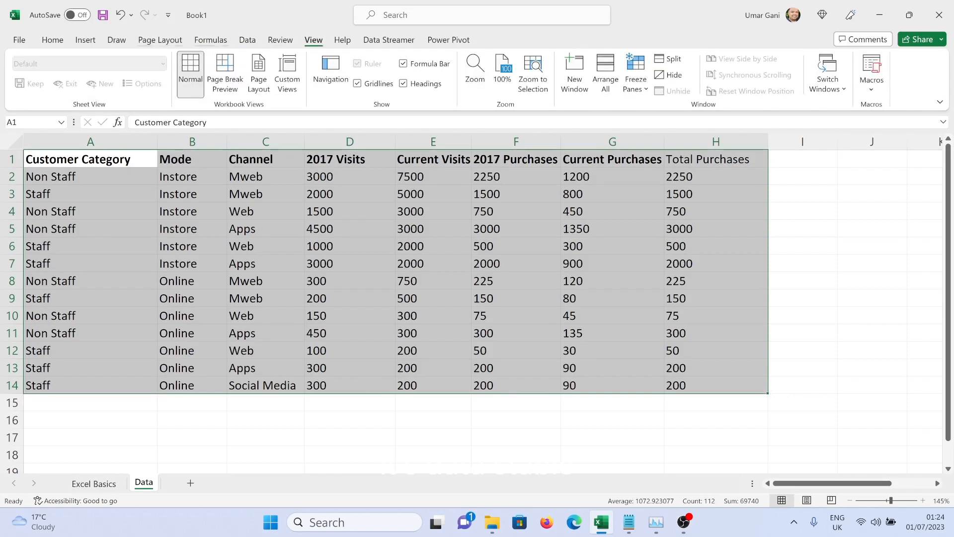
left_click(211, 40)
left_click(247, 40)
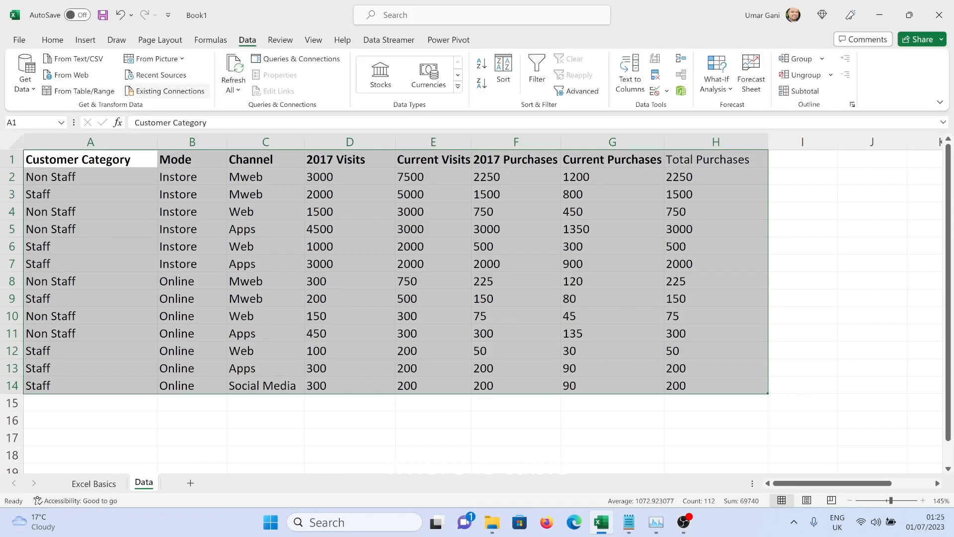
Convert the selected range A1:H14 into an Excel table with headers.
left_click(86, 40)
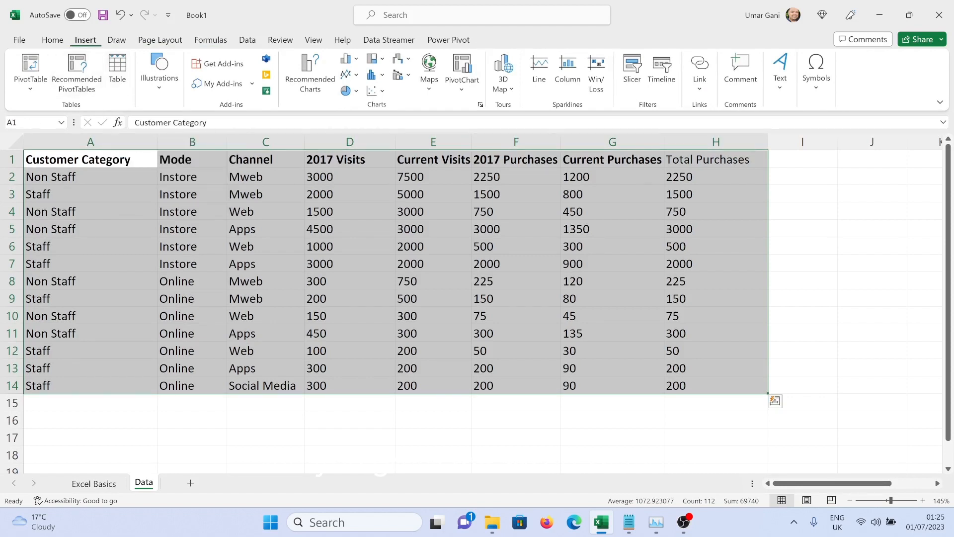
left_click(117, 75)
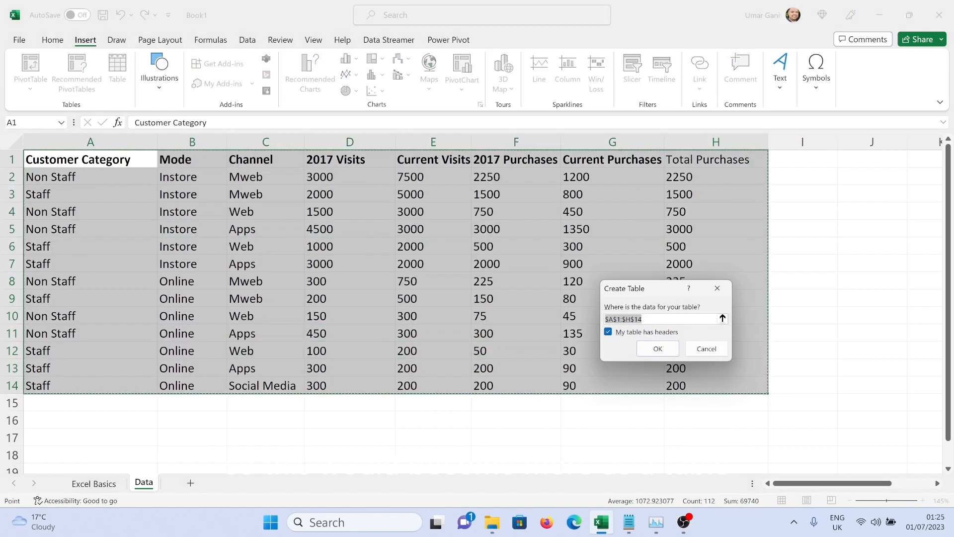
left_click(657, 349)
left_click(90, 420)
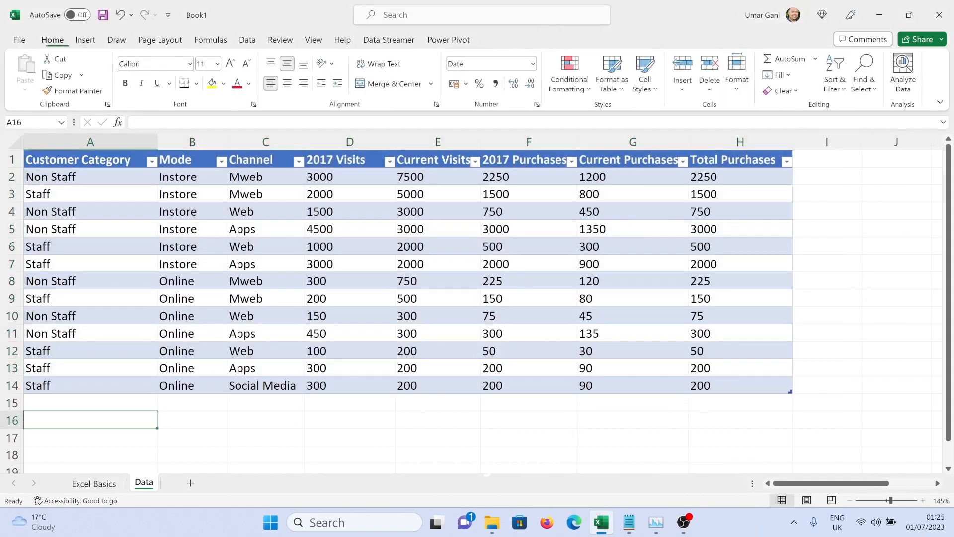
Copy cells A14:G14, paste them into row 15 directly below the table, and go to H15.
left_click_drag(90, 385, 547, 385)
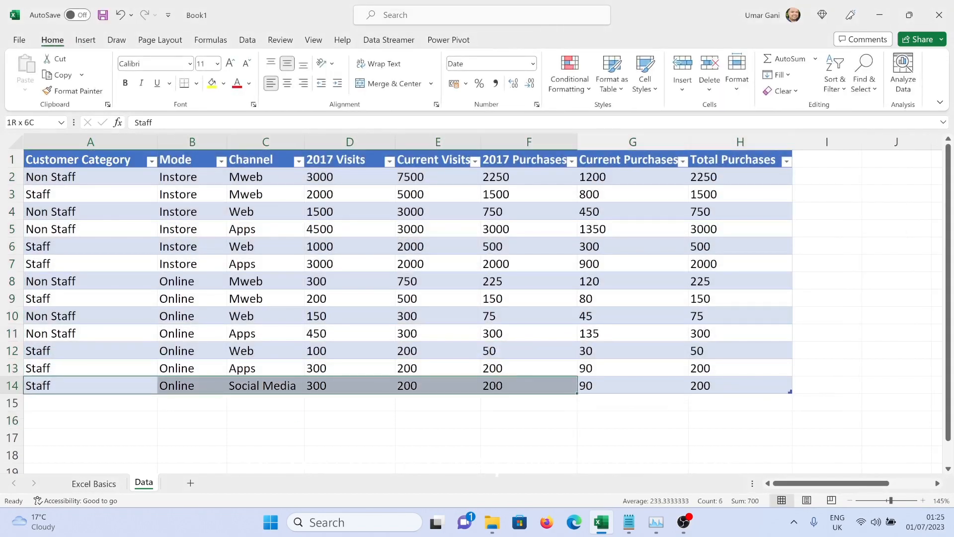
key("shift+Right")
key("ctrl+c")
key("Down")
key("ctrl+v")
key("ctrl+Right")
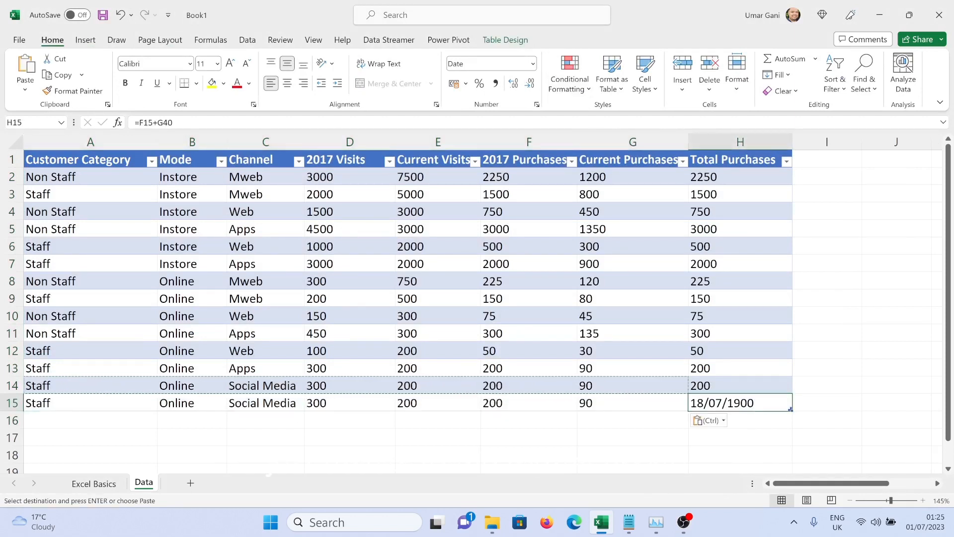
Set the number format to General for H15 and for the whole Total Purchases column.
left_click(532, 63)
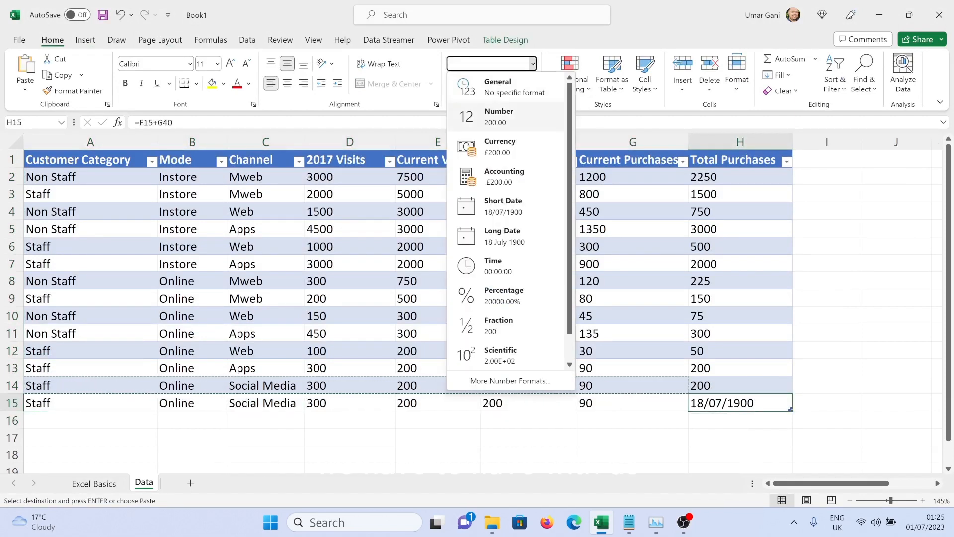
key("Return")
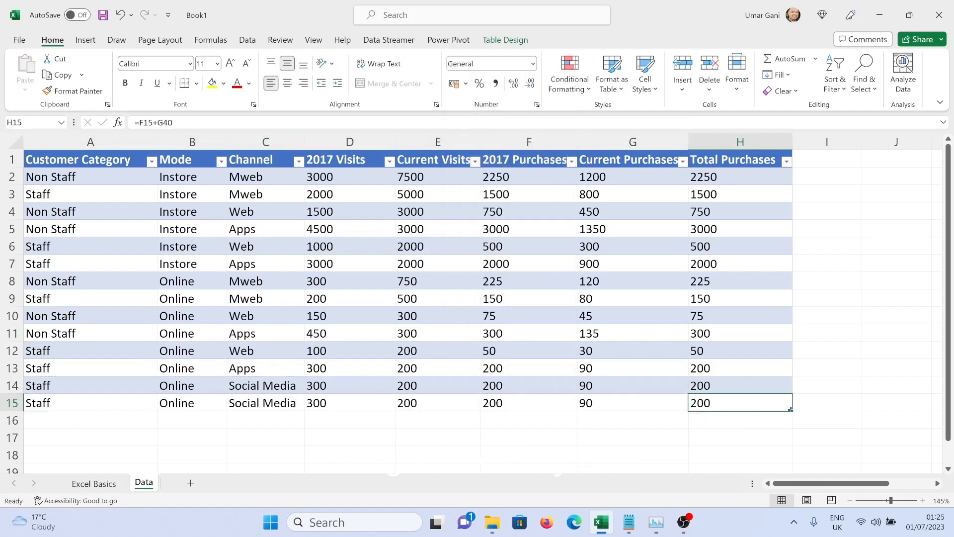
left_click(91, 403)
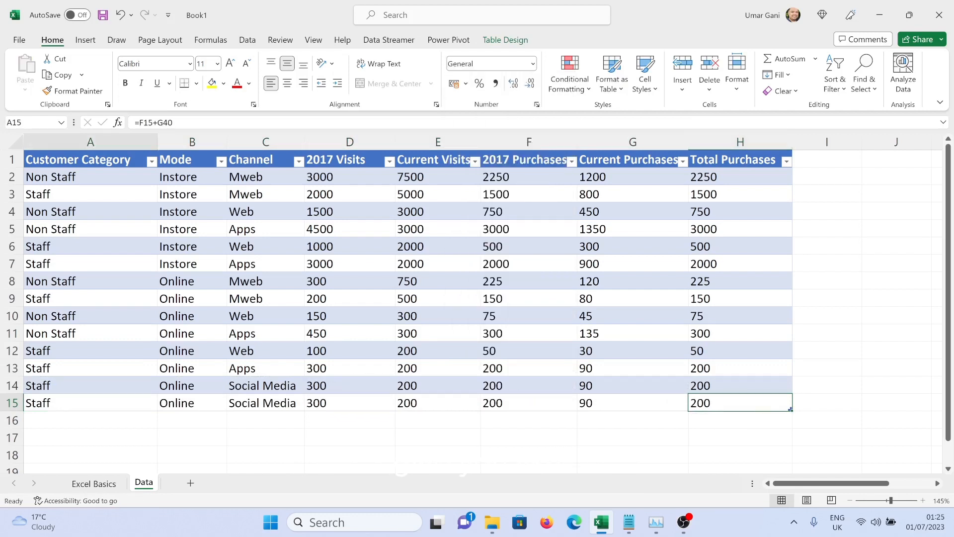
left_click(741, 142)
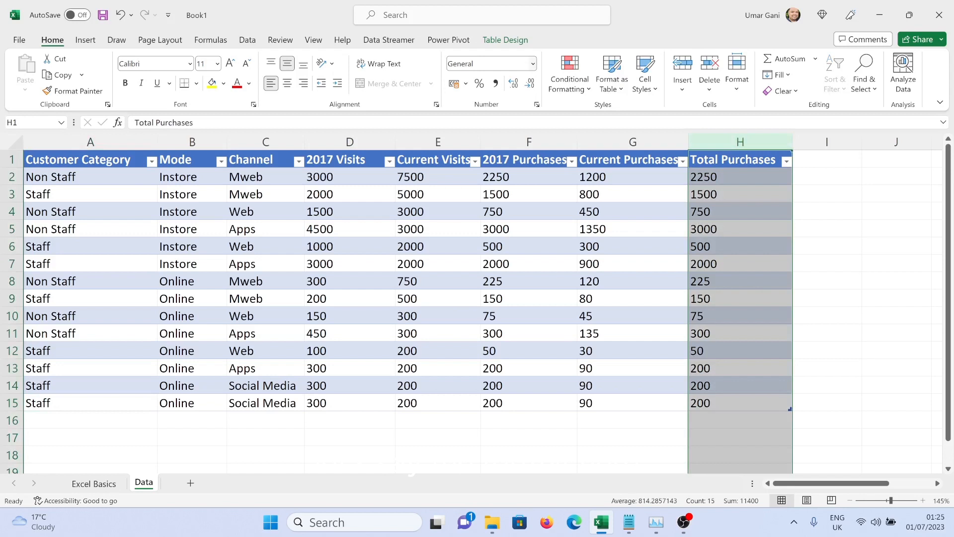
left_click(533, 63)
left_click(497, 88)
Copy cells A15:G15 into row 16 below the table and check the Total Purchases formula in H16.
left_click_drag(90, 403, 633, 403)
key("ctrl+c")
left_click(90, 420)
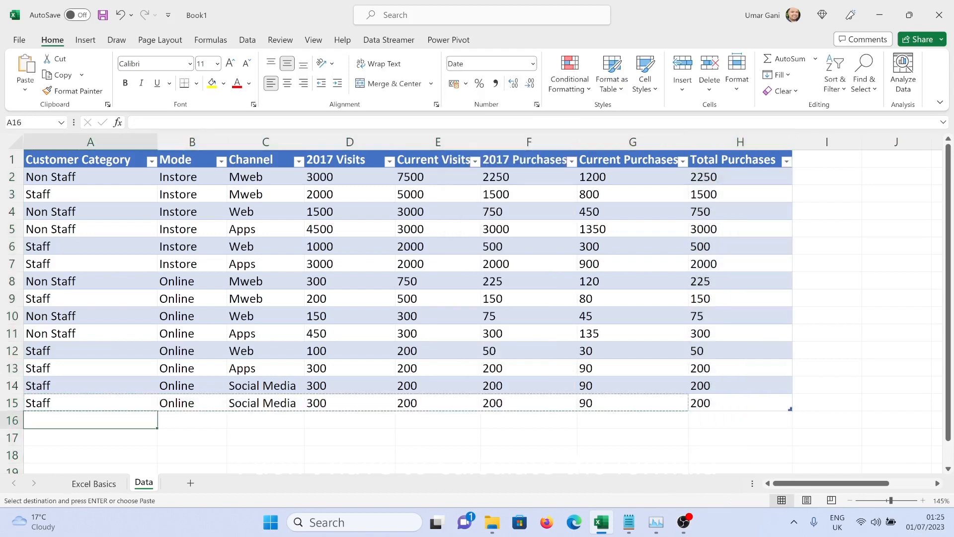
key("ctrl+v")
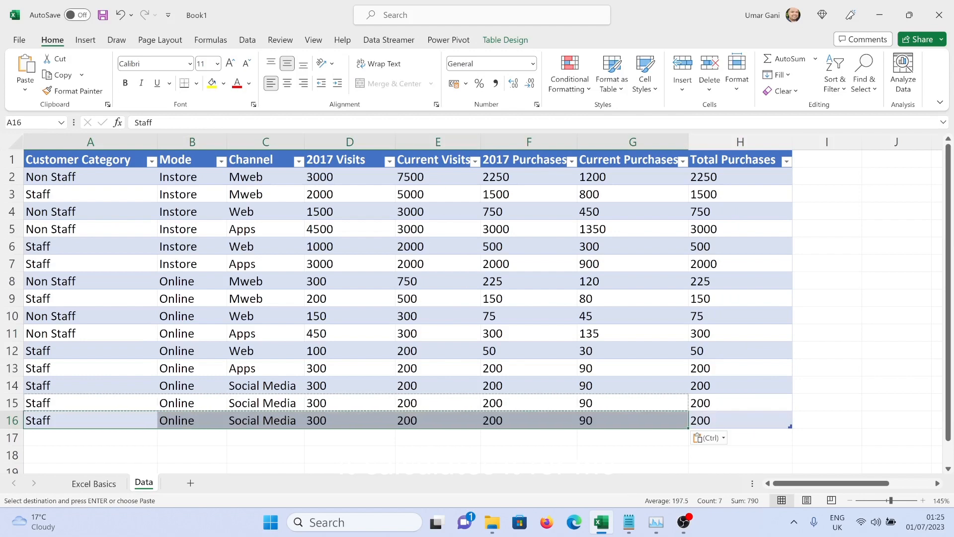
left_click(740, 420)
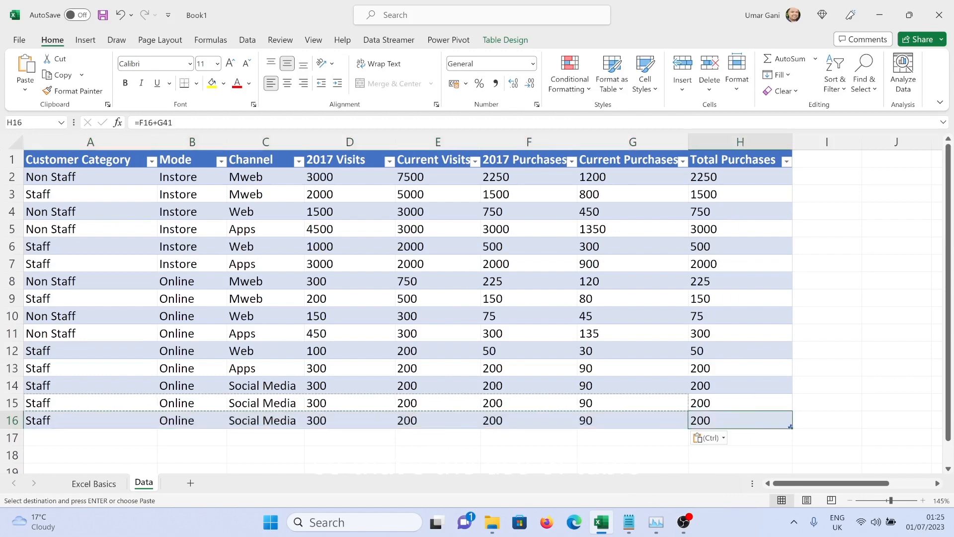
Undo the added rows, the General formatting and the table conversion, returning to the plain range, and clear the copy selection.
key("ctrl+z")
key("ctrl+z")
key("ctrl+z")
key("ctrl+z")
key("ctrl+z")
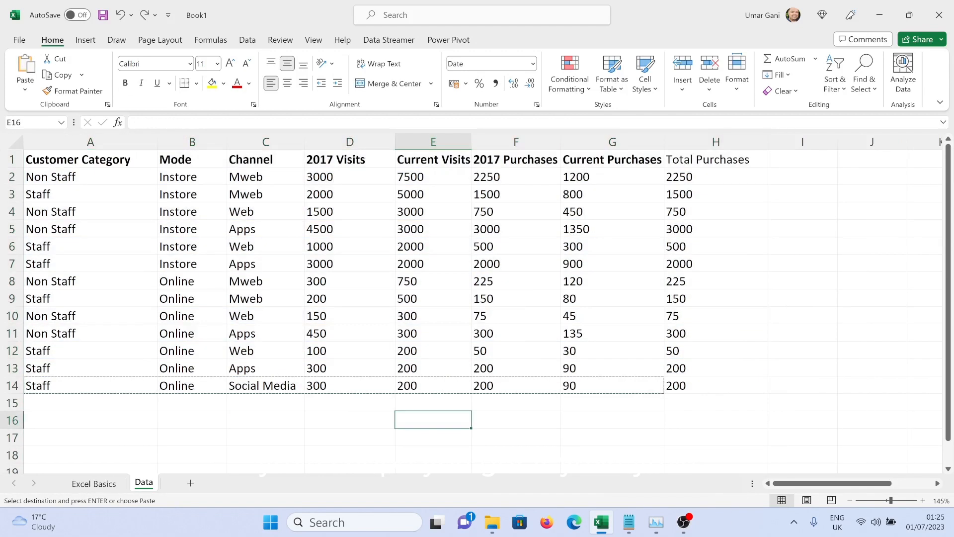
key("Escape")
Move to the mod topic in A32 of the Excel Basics sheet, and return to the Data sheet.
left_click(94, 483)
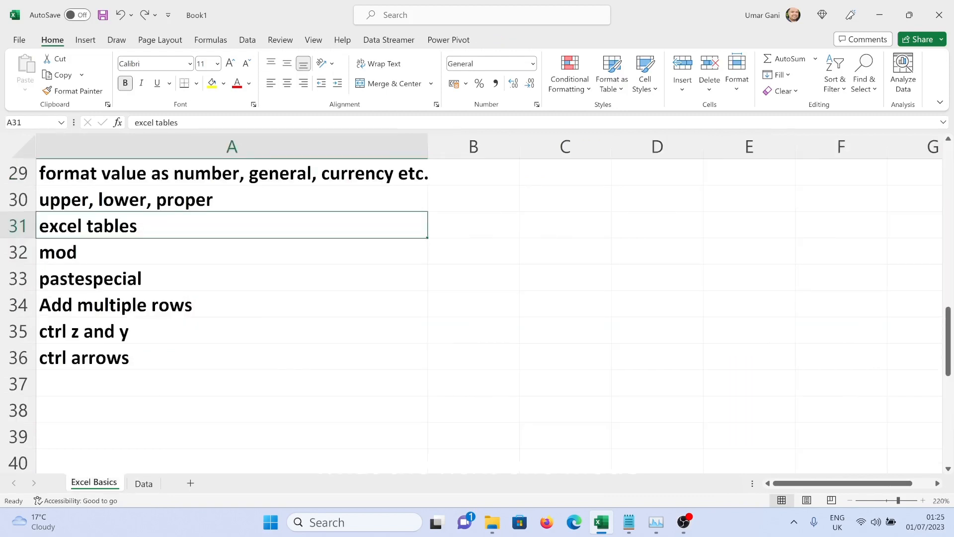
key("Down")
left_click(144, 483)
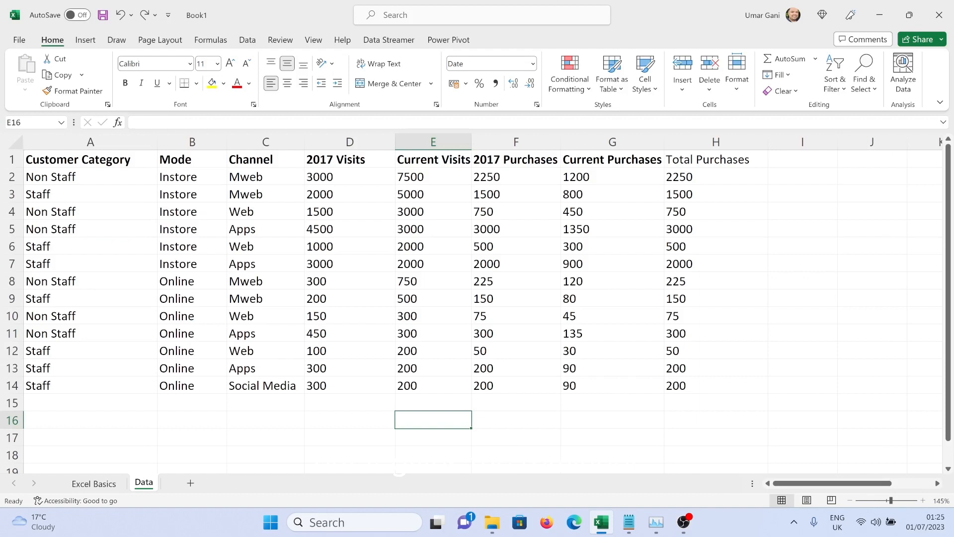
Enter the formula =MOD(D14¬E14) in D16, using ¬ as the argument separator.
key("Left")
type("=")
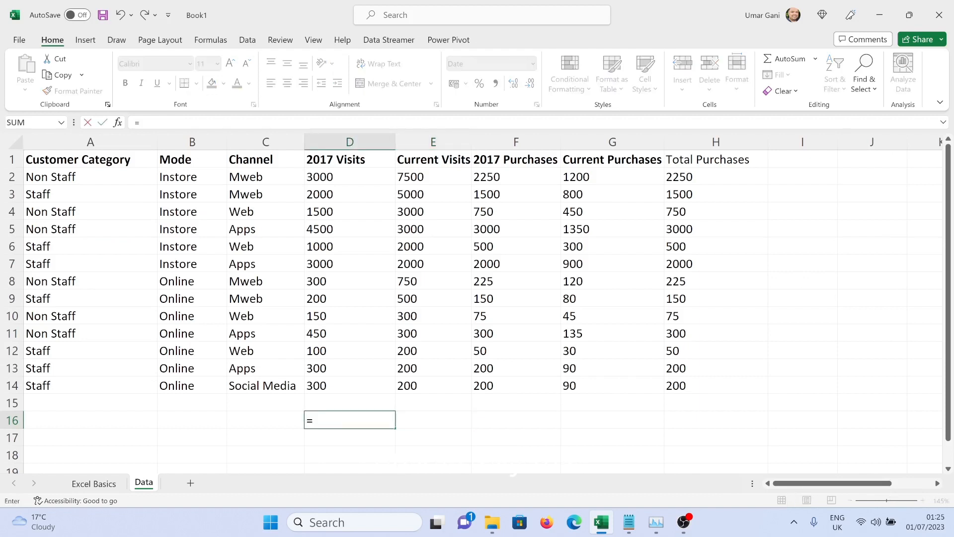
type("mod(")
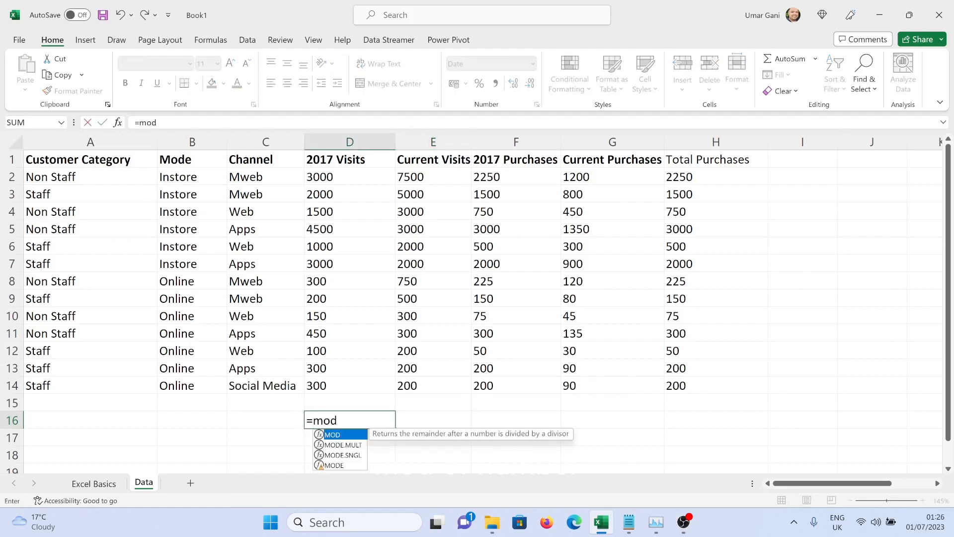
key("Up")
key("Up")
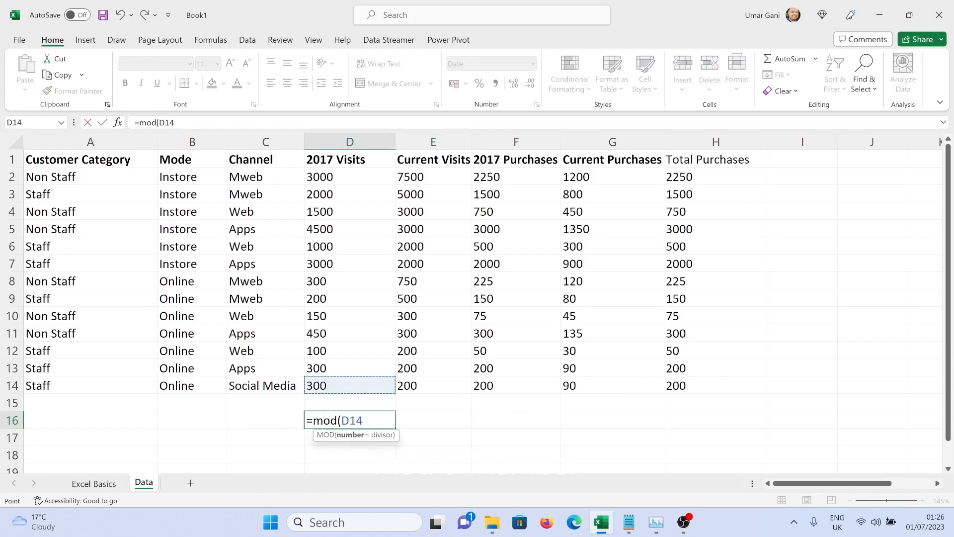
type(",")
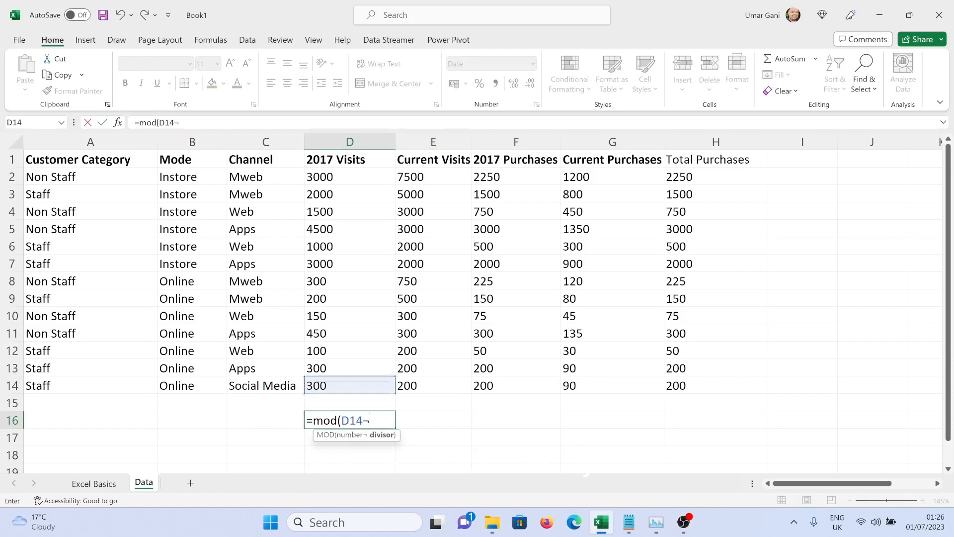
key("Up")
key("Up")
key("Right")
type(")")
key("Return")
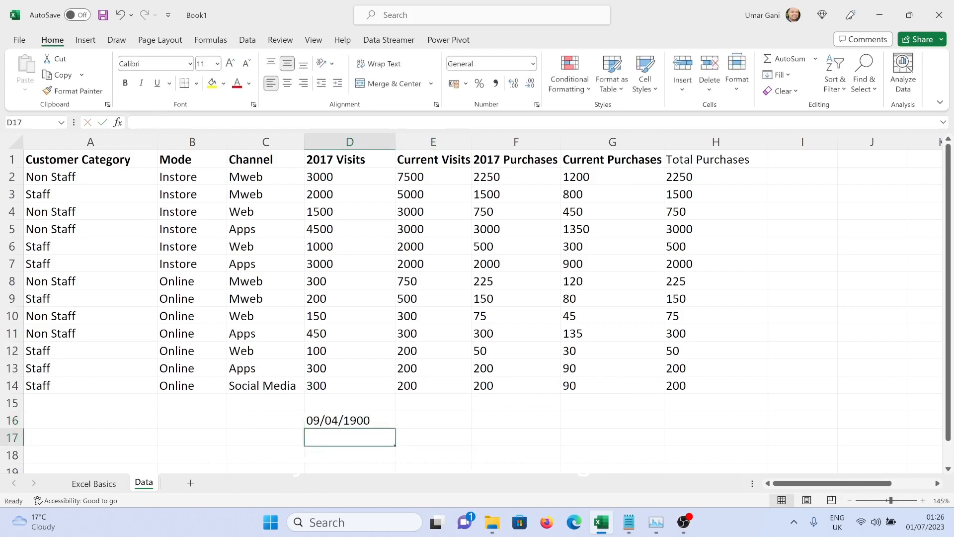
Set the number format of the MOD formula cell D16 to General.
left_click(350, 420)
left_click(533, 64)
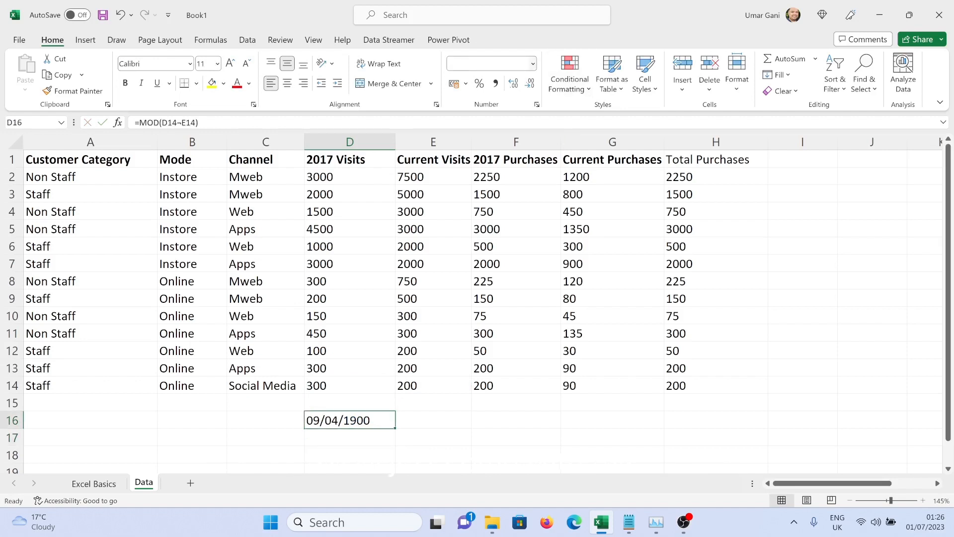
left_click(502, 87)
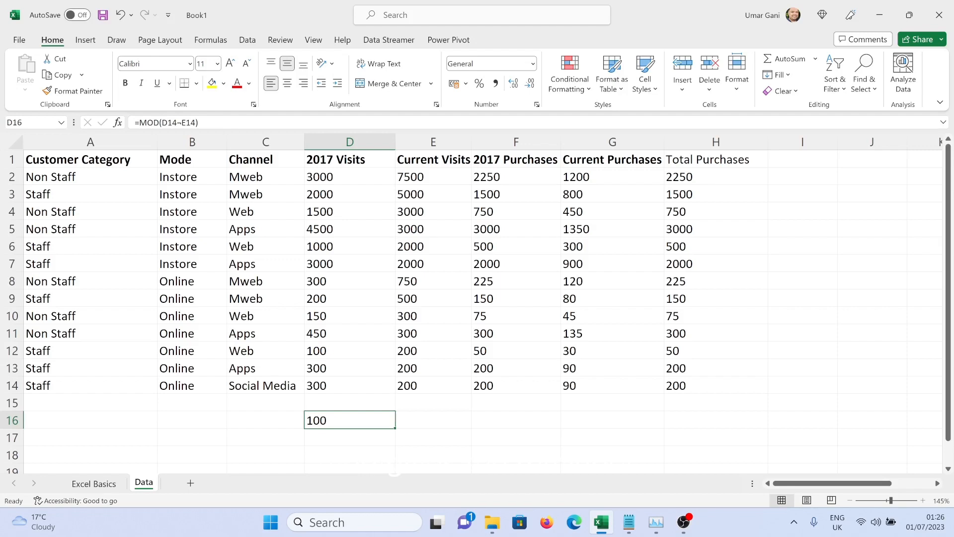
Copy D16 and paste it back over the same cell as values only.
left_click(94, 484)
right_click(327, 421)
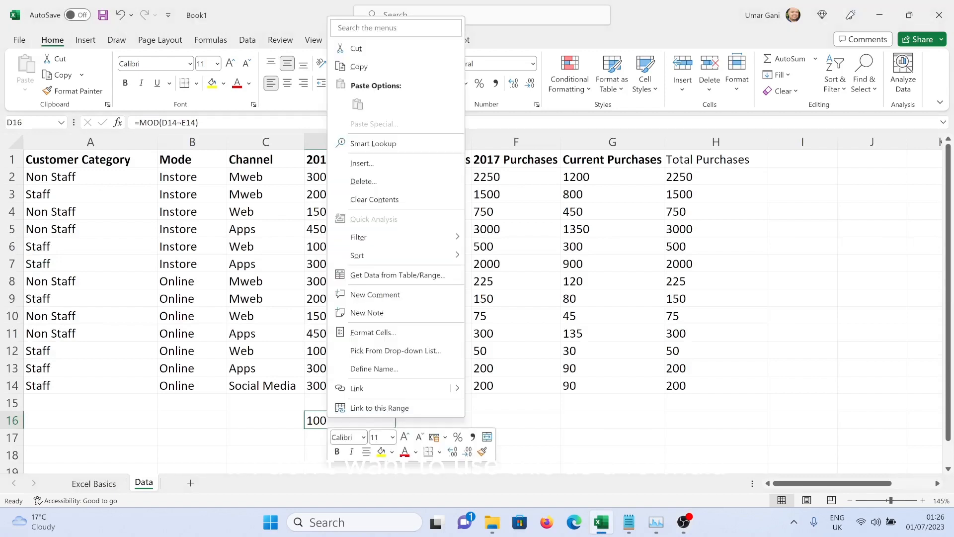
left_click(359, 66)
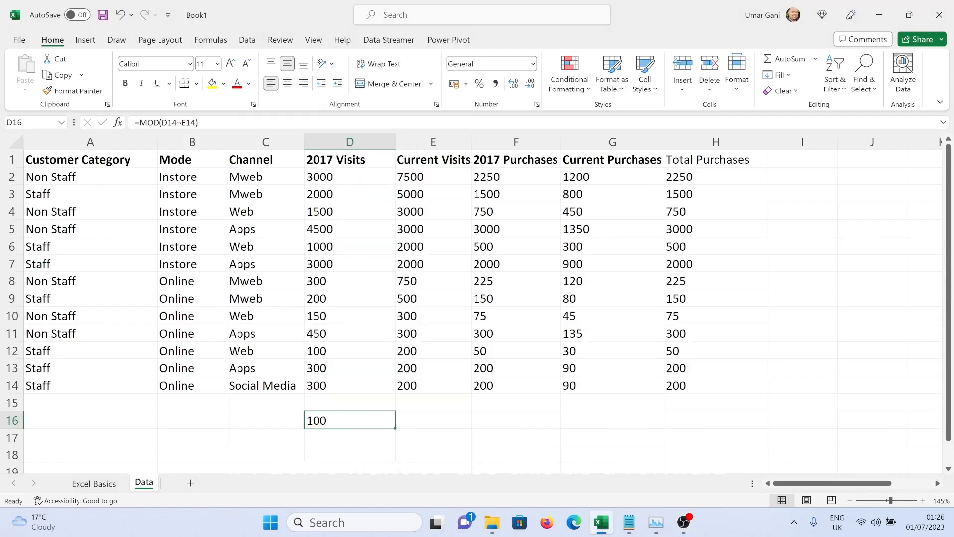
right_click(344, 426)
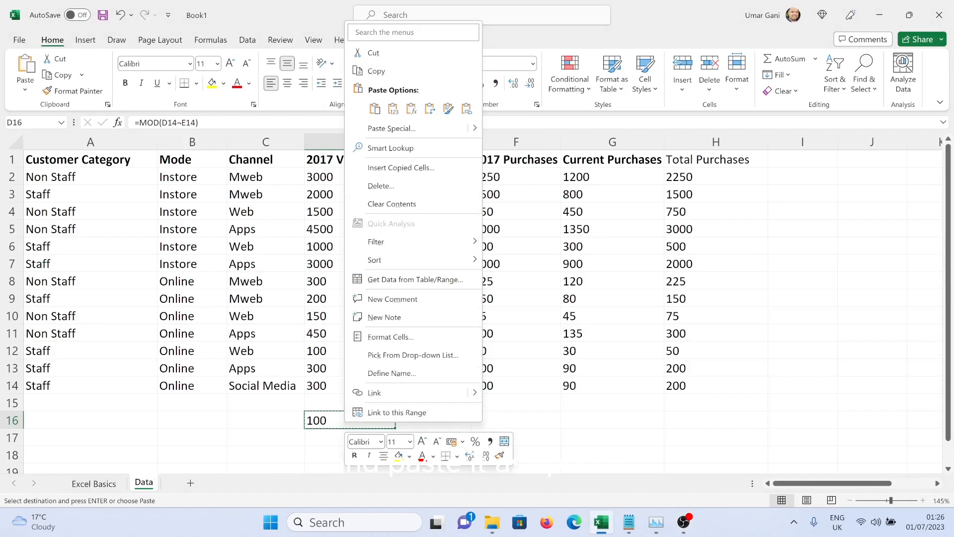
left_click(392, 109)
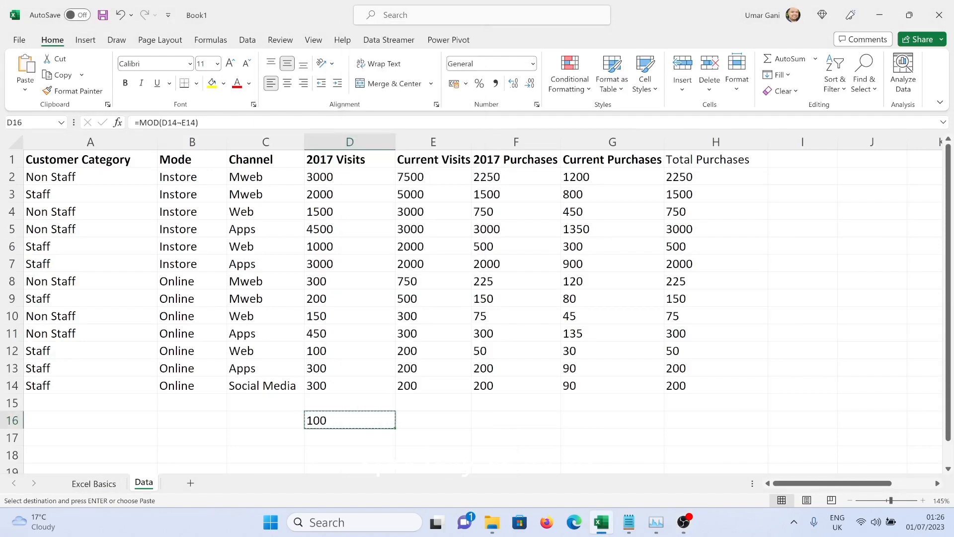
key("Down")
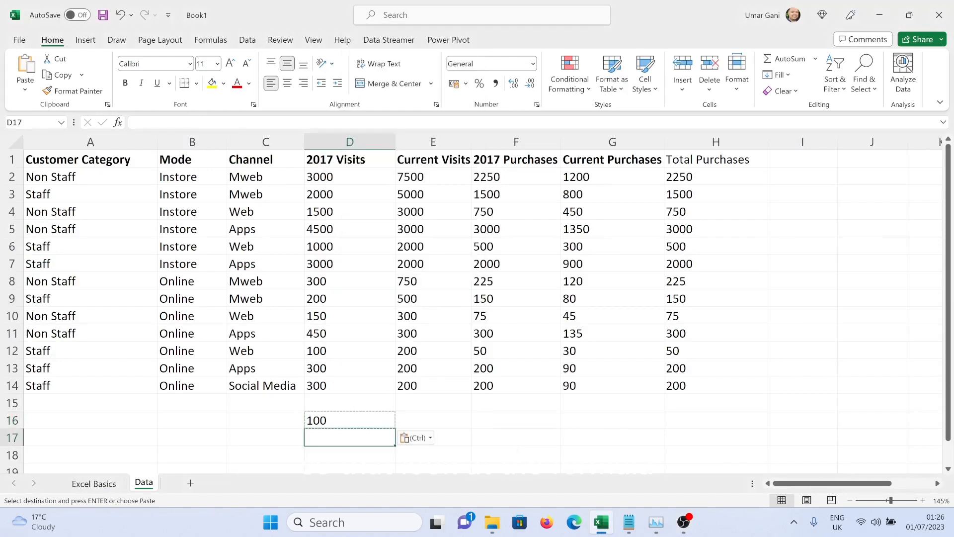
Copy D16, open the Paste Special options for E16 to review them, and close them without pasting.
key("Escape")
key("Up")
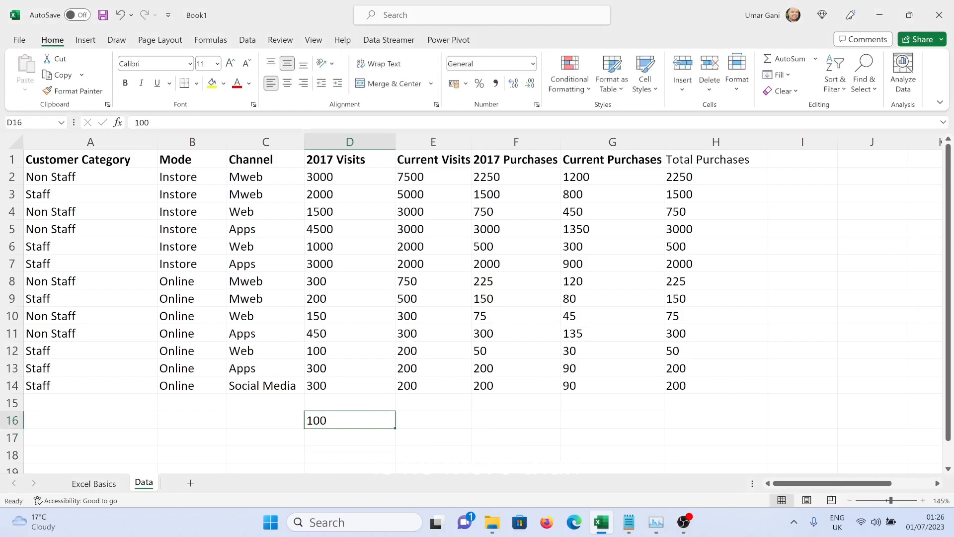
right_click(334, 420)
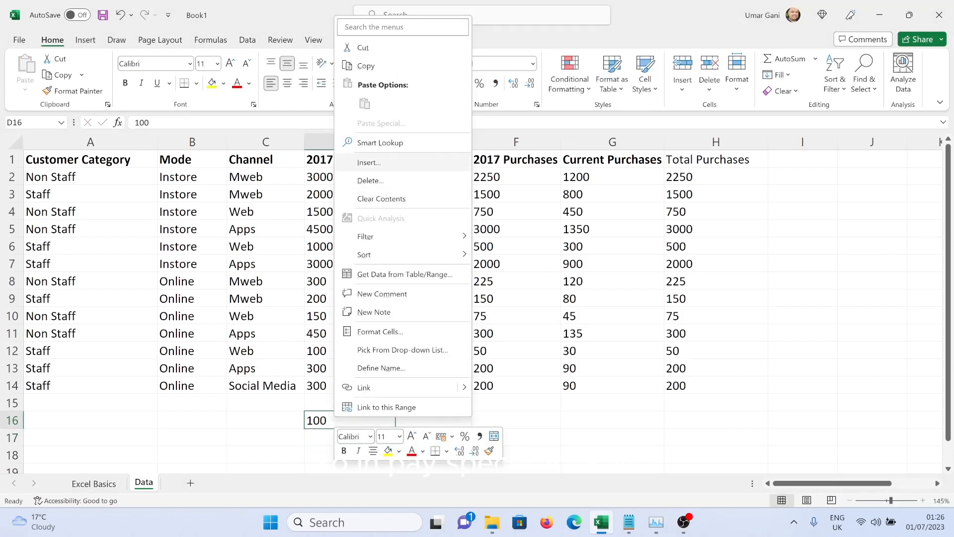
left_click(366, 65)
right_click(430, 420)
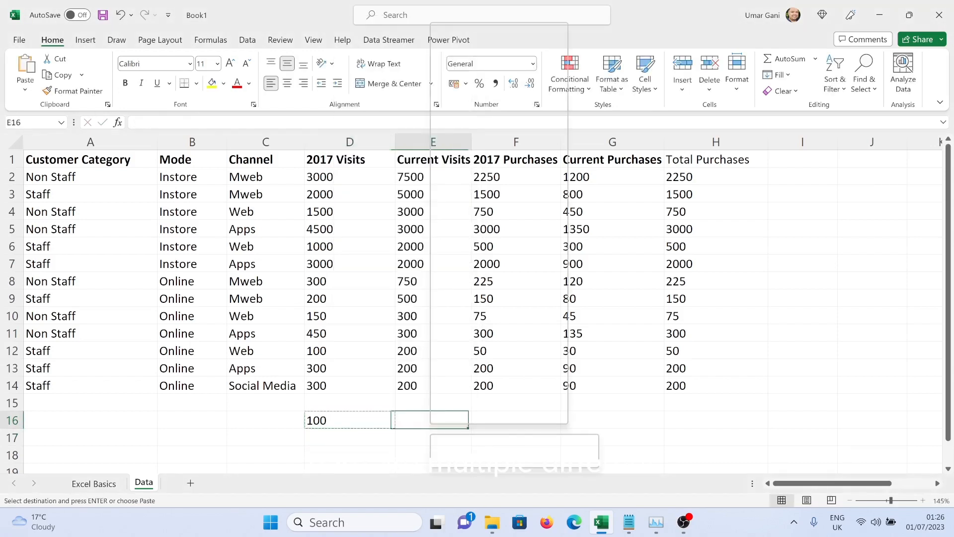
left_click(477, 130)
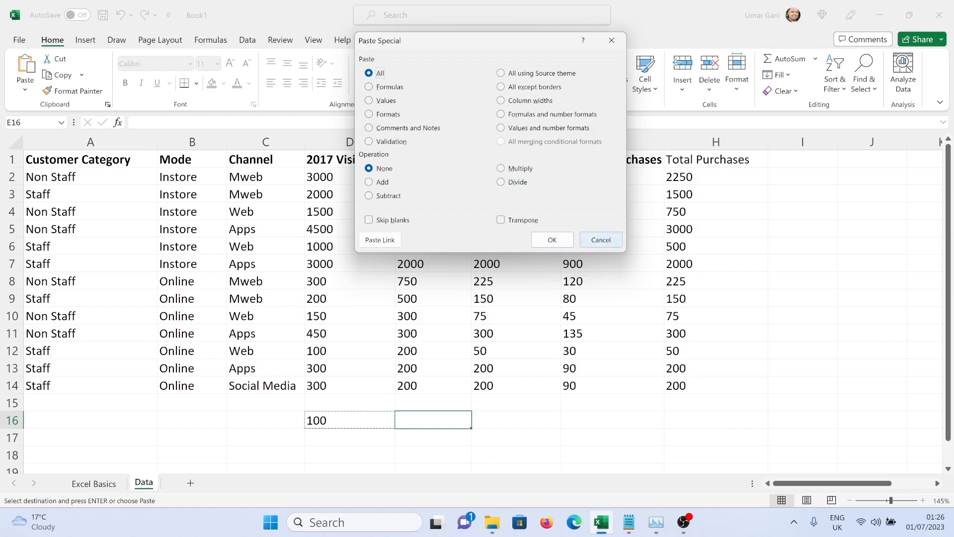
left_click(601, 240)
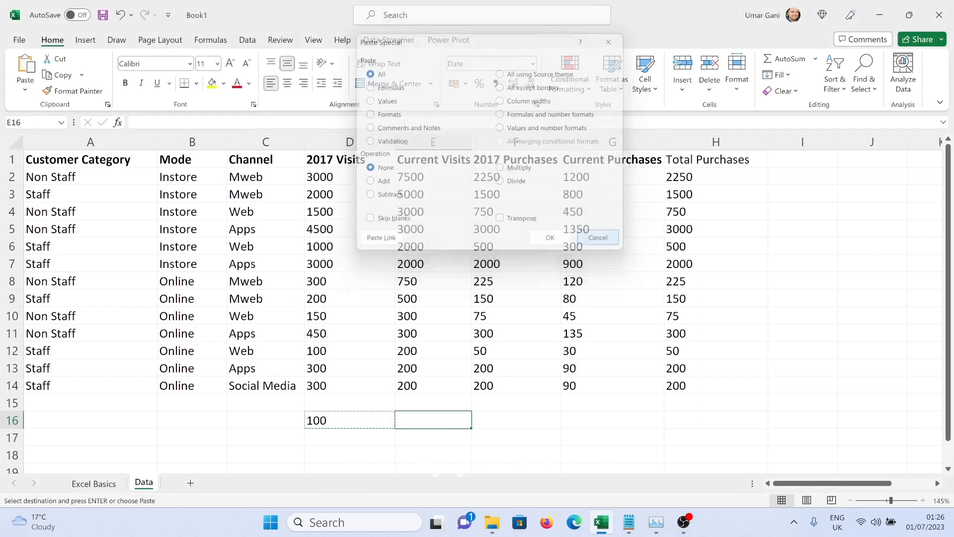
Copy the customer categories in A2:A14 and paste them transposed into row 18, starting at A18.
left_click_drag(90, 176, 90, 385)
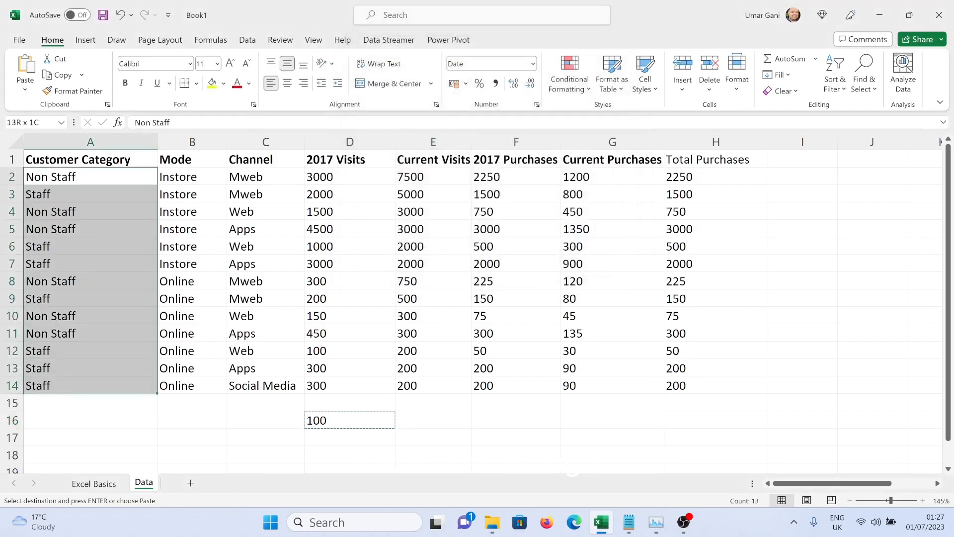
right_click(102, 454)
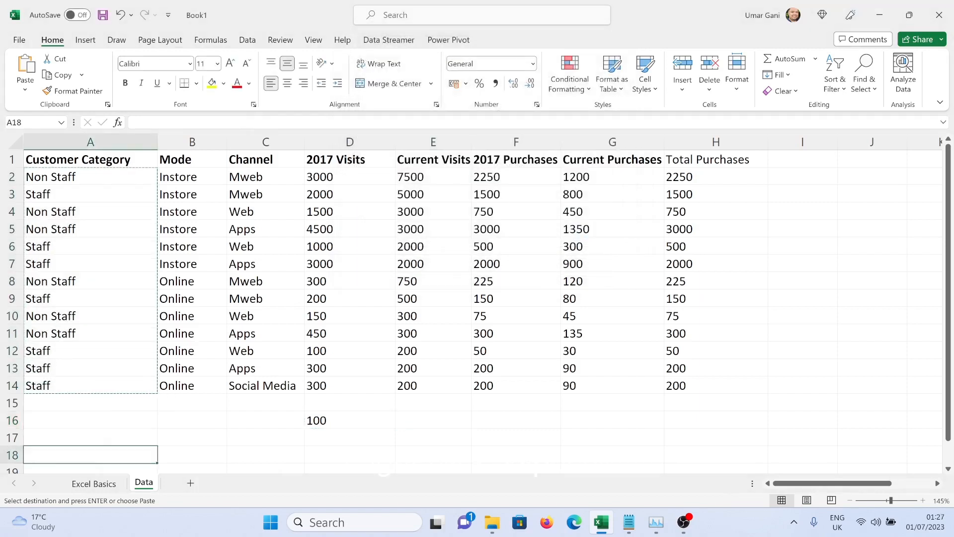
left_click(148, 160)
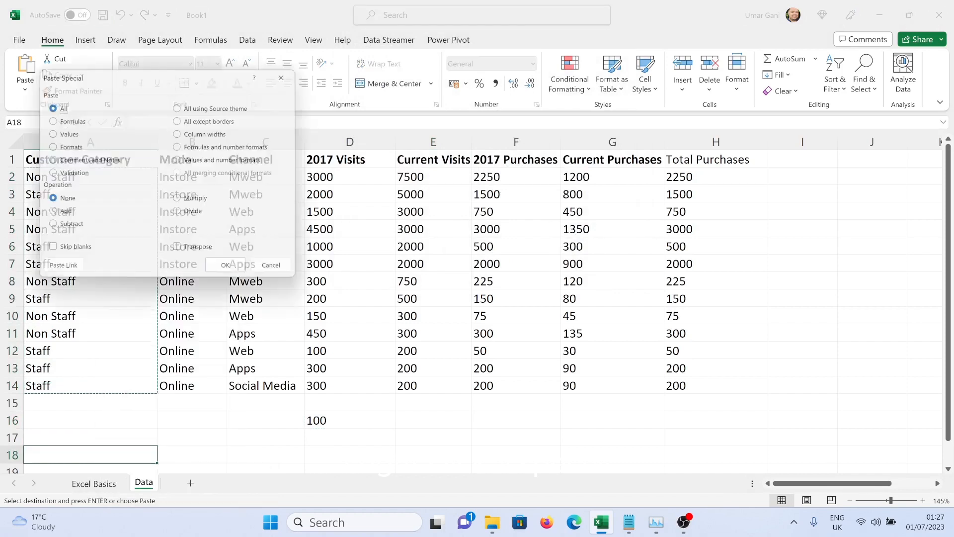
left_click(180, 252)
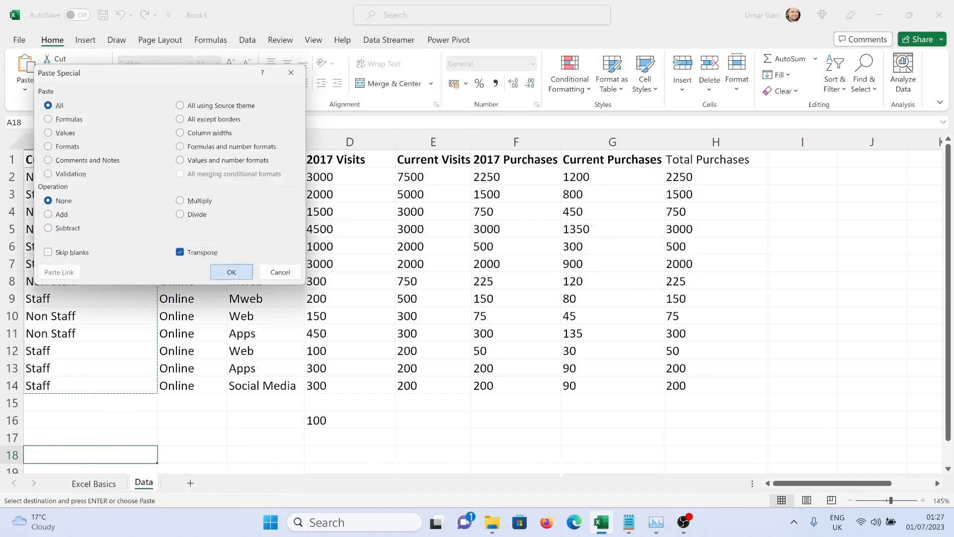
left_click(231, 272)
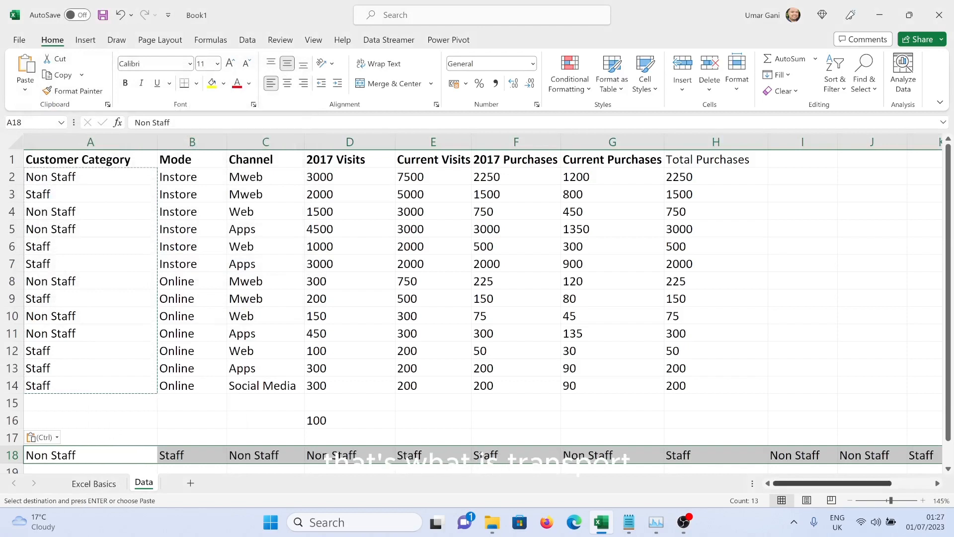
Clear the transposed values in row 18 and the value in D16.
left_click_drag(832, 483, 833, 483)
key("Delete")
key("BackSpace")
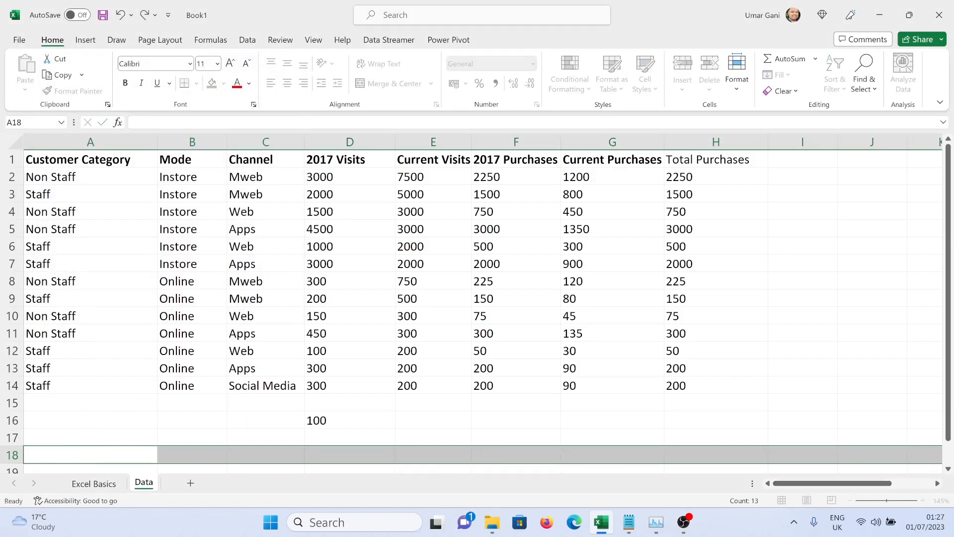
left_click(349, 420)
key("Delete")
Move to the Add multiple rows topic in A34 of the Excel Basics sheet, and return to the Data sheet.
key("ctrl+Page_Up")
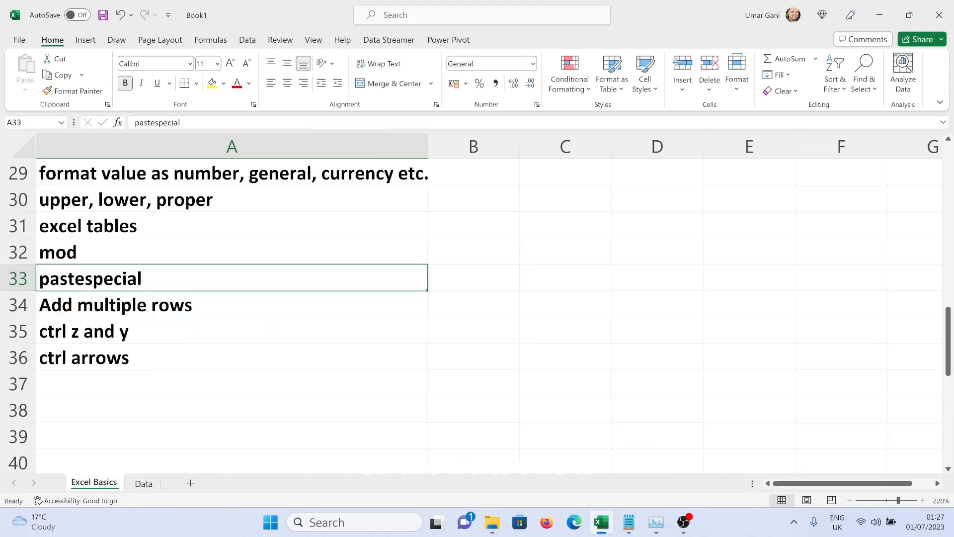
key("Down")
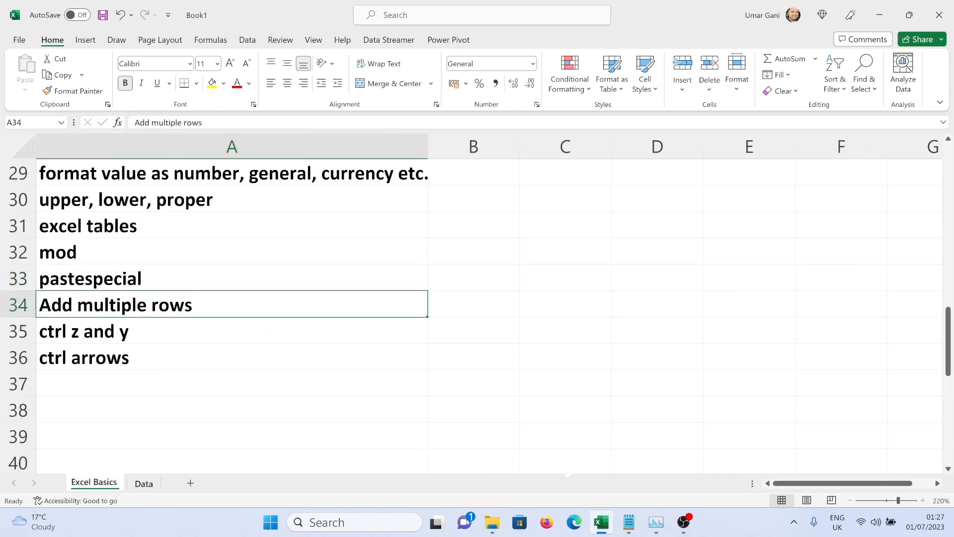
left_click(144, 483)
Insert two blank rows above row 2, one at a time.
right_click(14, 178)
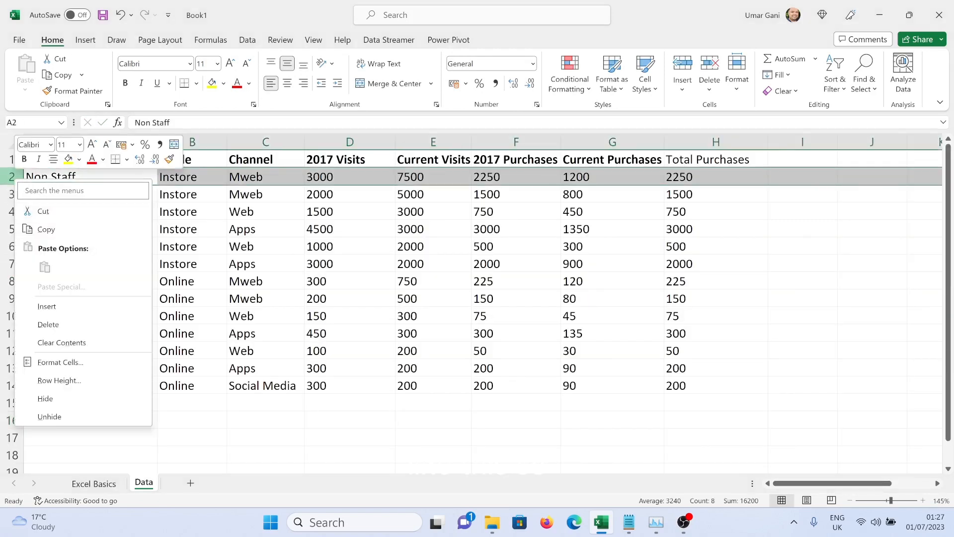
left_click(40, 305)
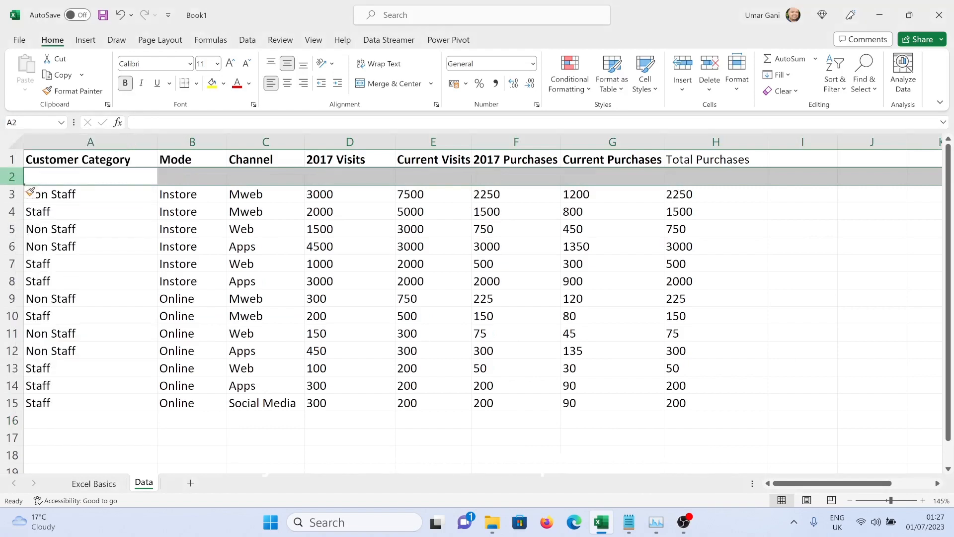
right_click(15, 177)
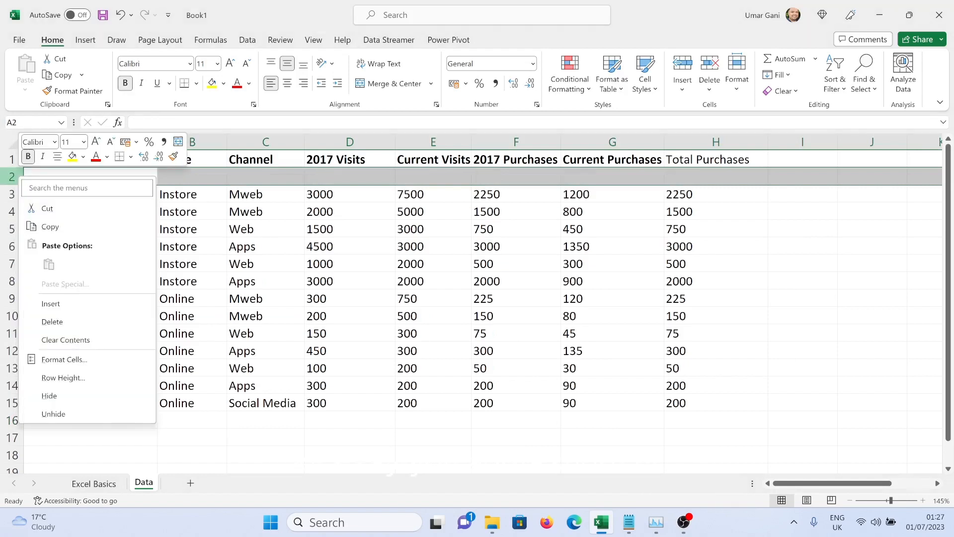
left_click(50, 303)
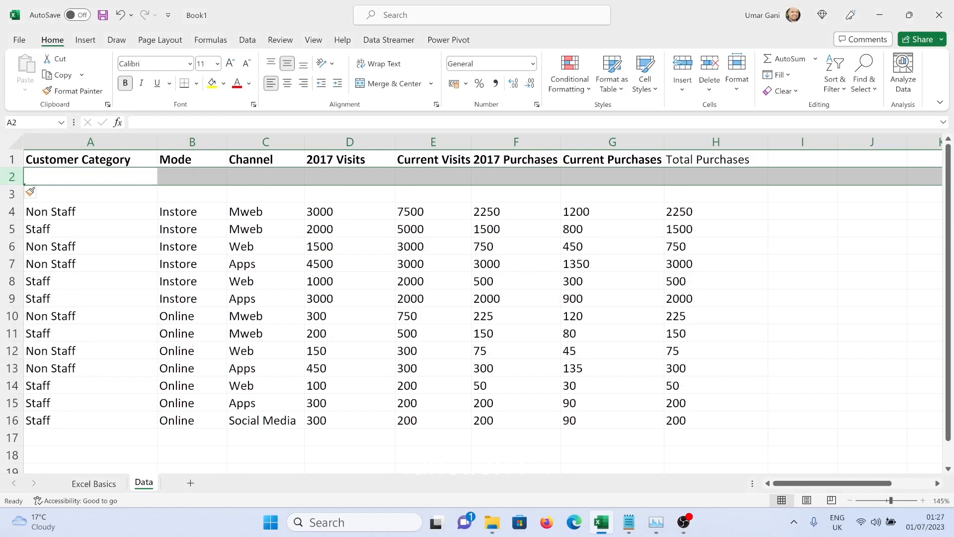
Repeat the row insertion at row 2 ten more times, so that rows 2 to 13 are blank.
key("F4")
key("F4")
key("F4")
key("F4")
key("F4")
key("F4")
key("F4")
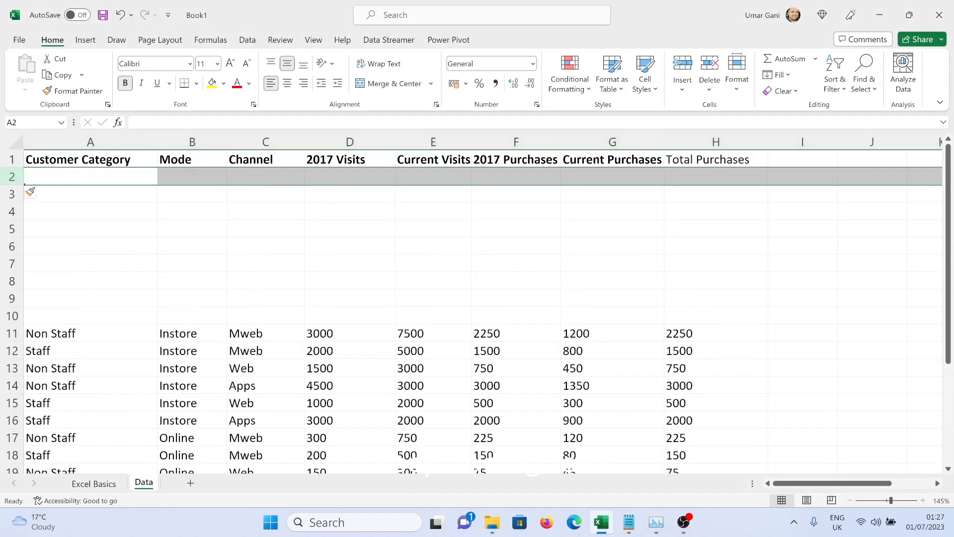
key("F4")
key("F4")
key("F4")
Select the blank rows 2 to 13 and insert twelve more rows at once.
left_click_drag(11, 177, 12, 367)
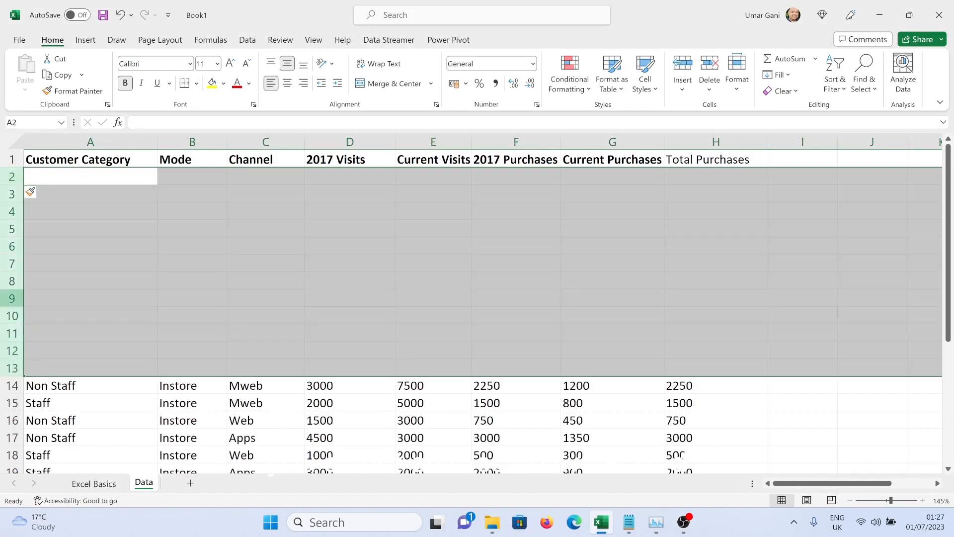
right_click(10, 283)
left_click(39, 162)
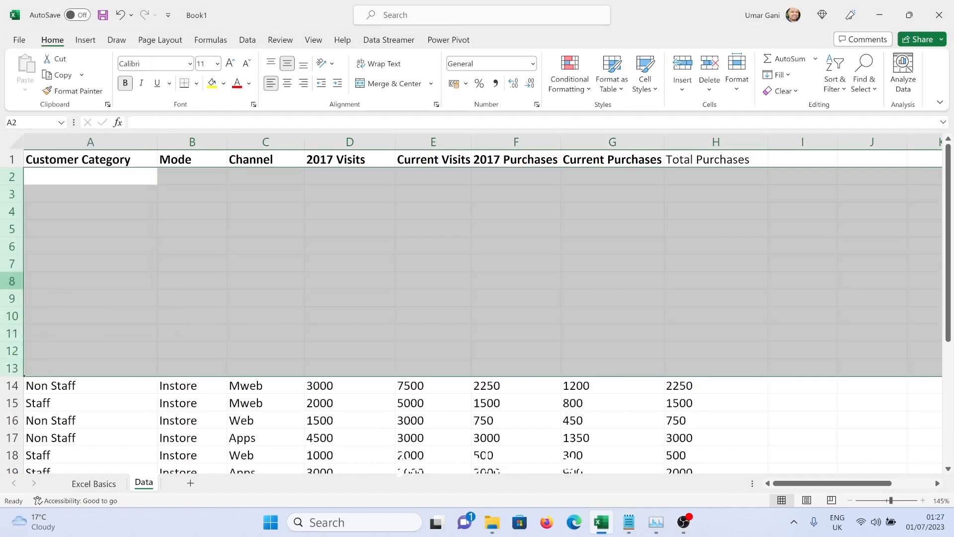
scroll(477, 298, "down", 3)
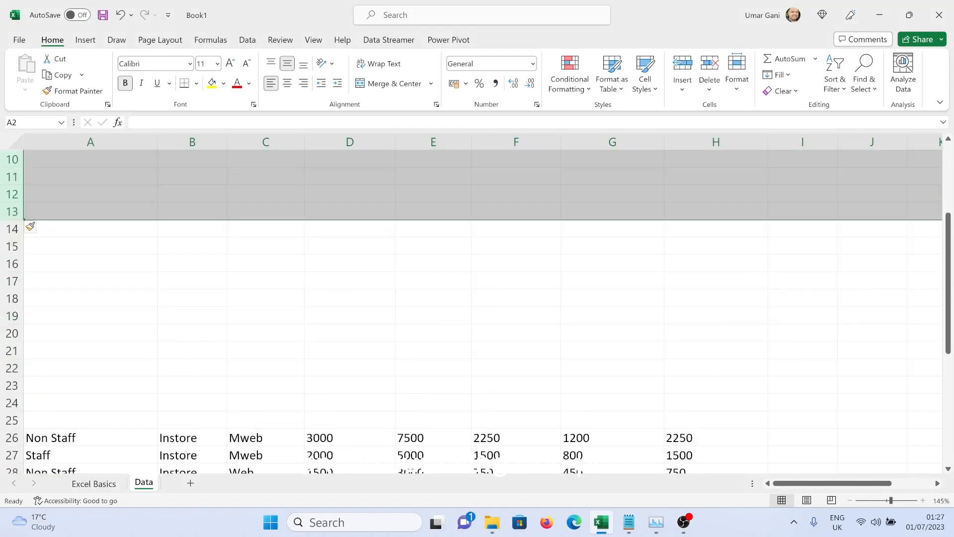
Undo all the row insertions, back to the data starting in row 2.
key("ctrl+z")
key("ctrl+z")
key("ctrl+z")
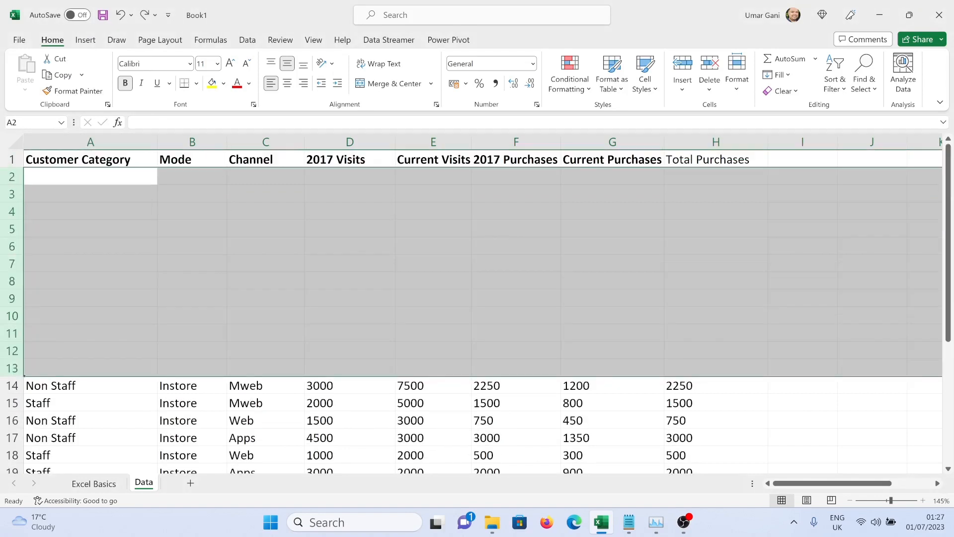
key("ctrl+z")
key("ctrl+z")
key("ctrl+z")
key("ctrl+z")
key("ctrl+z")
key("ctrl+z")
key("ctrl+z")
key("ctrl+z")
key("ctrl+z")
key("ctrl+z")
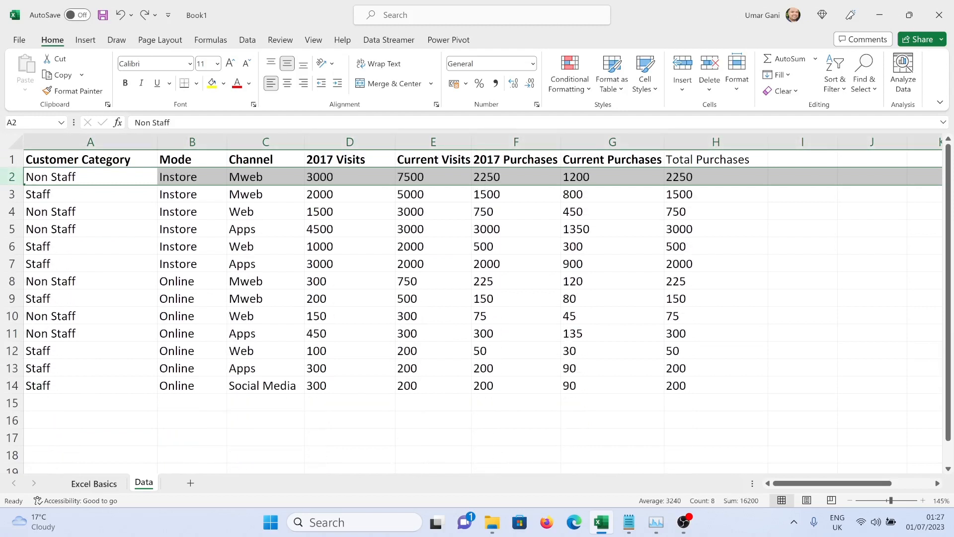
Move to the ctrl z and y topic in A35 of the Excel Basics sheet, and return to the Data sheet.
key("ctrl+Page_Up")
left_click(232, 330)
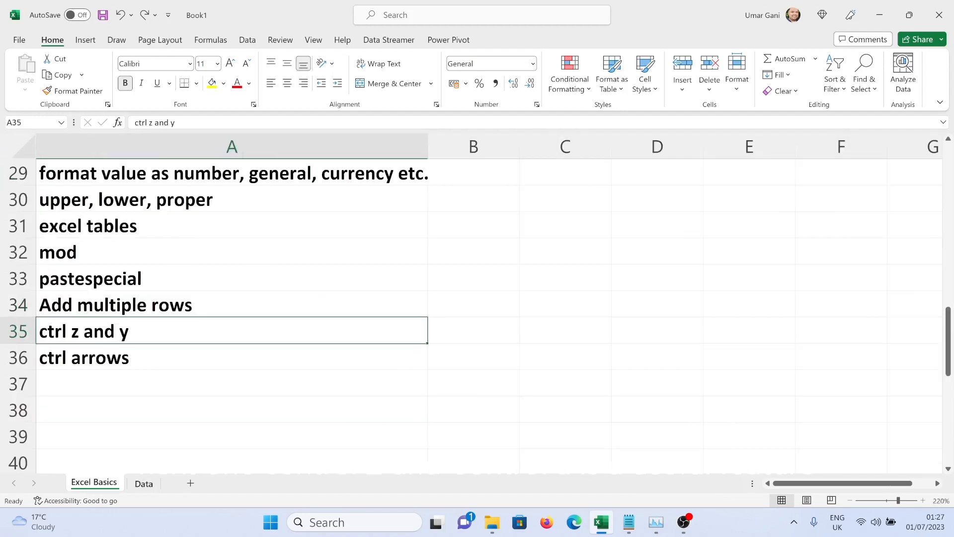
key("ctrl+Page_Down")
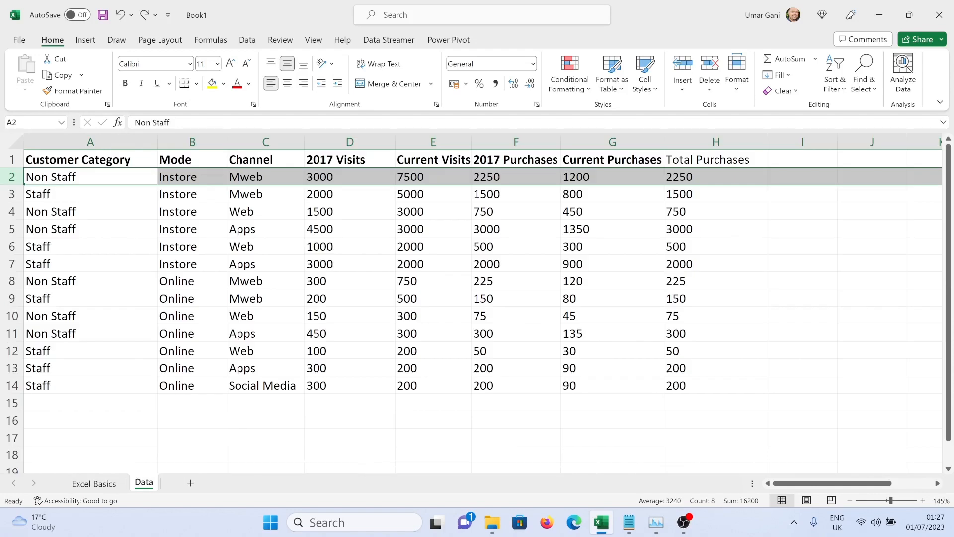
Clear the last Total Purchases cell, H14, and undo the deletion.
key("ctrl+End")
key("Delete")
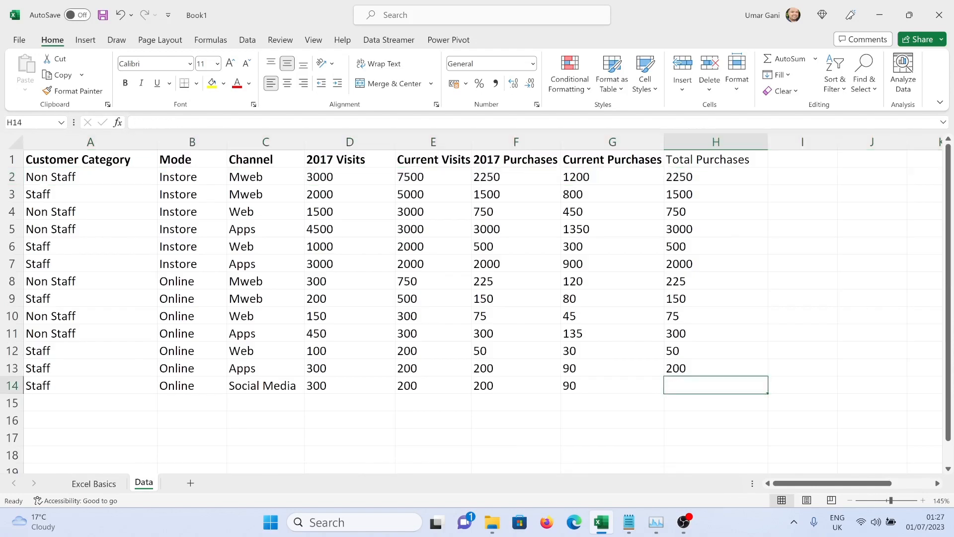
left_click(612, 402)
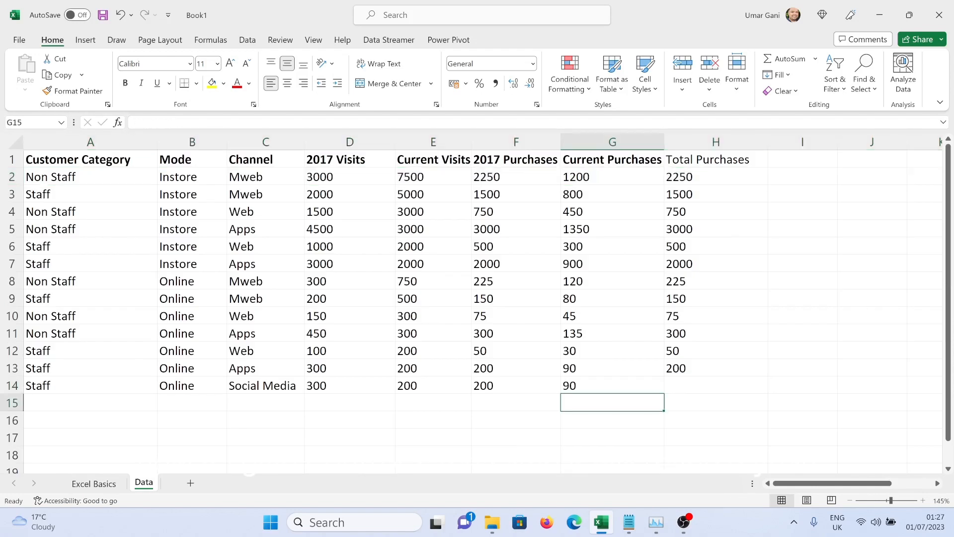
key("ctrl+z")
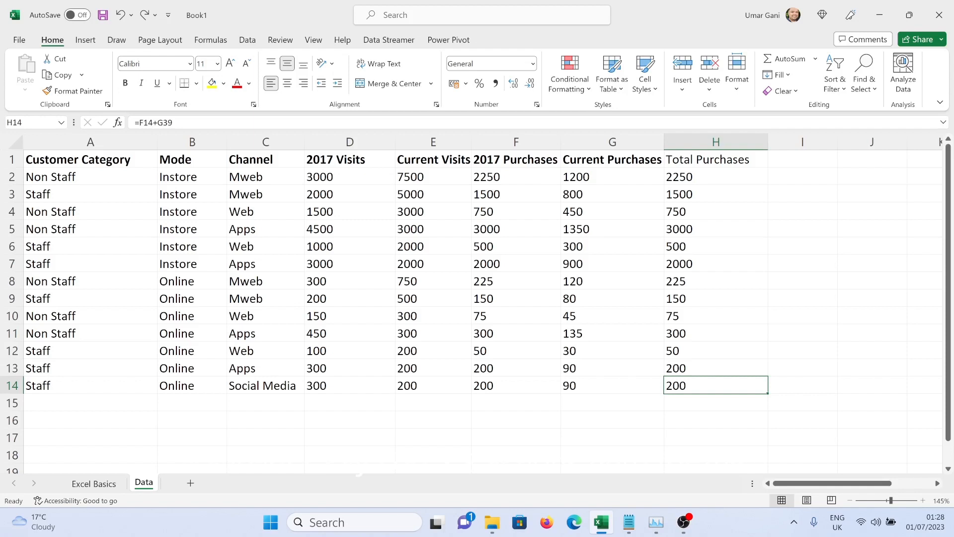
Clear the purchase values in G14, G11 and F11.
left_click(612, 385)
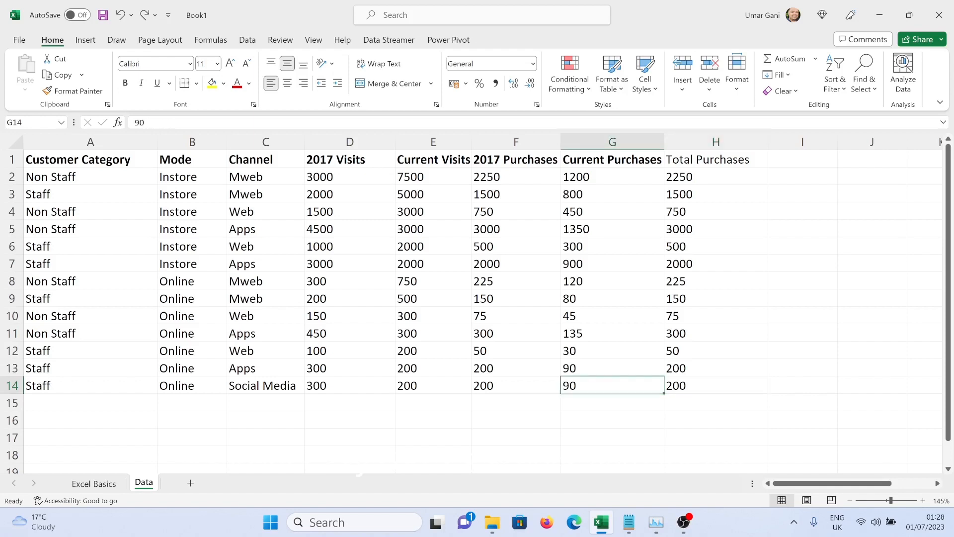
key("Delete")
left_click(612, 334)
key("Delete")
left_click(516, 333)
key("Delete")
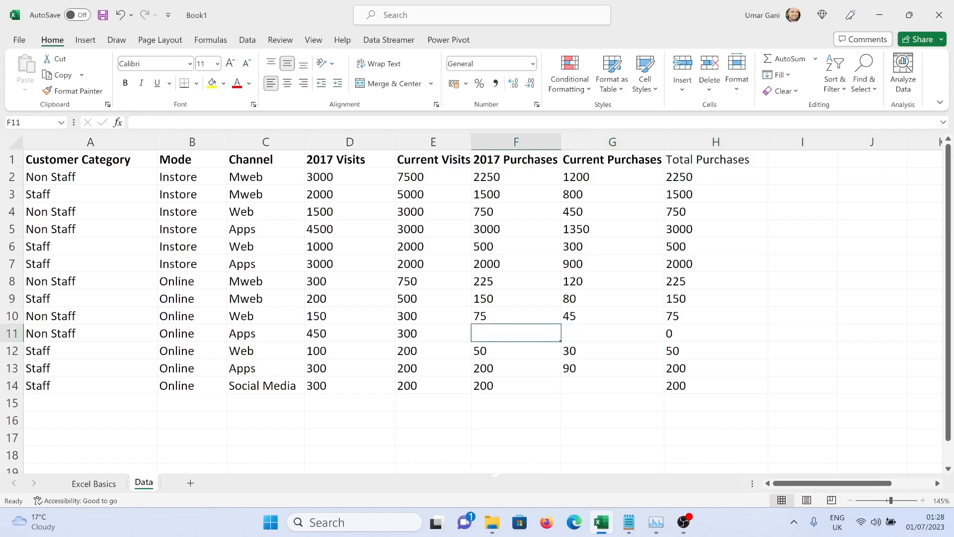
Try undo and redo on the recent deletions, leaving those in F11, G11, G14 and D16 undone.
left_click(516, 420)
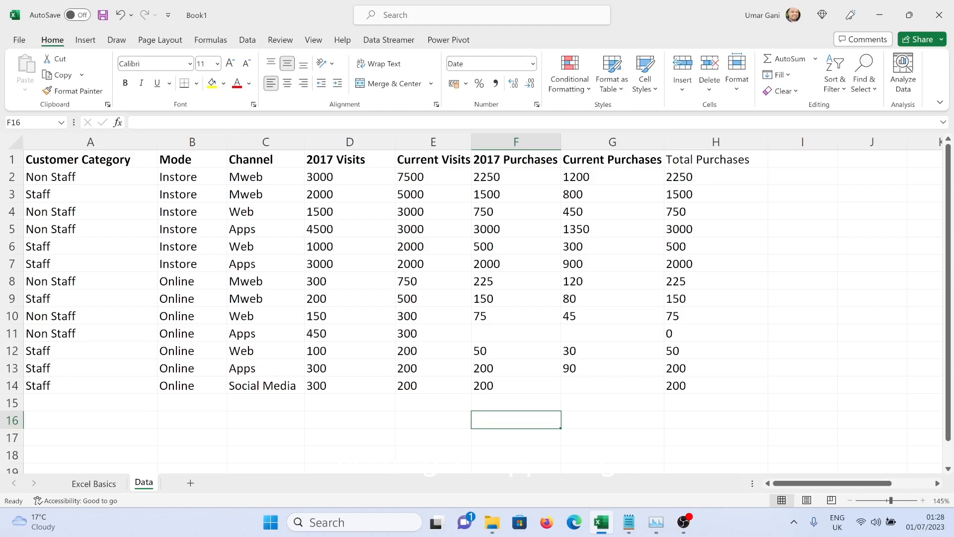
key("ctrl+y")
key("ctrl+y")
key("ctrl+y")
key("ctrl+y")
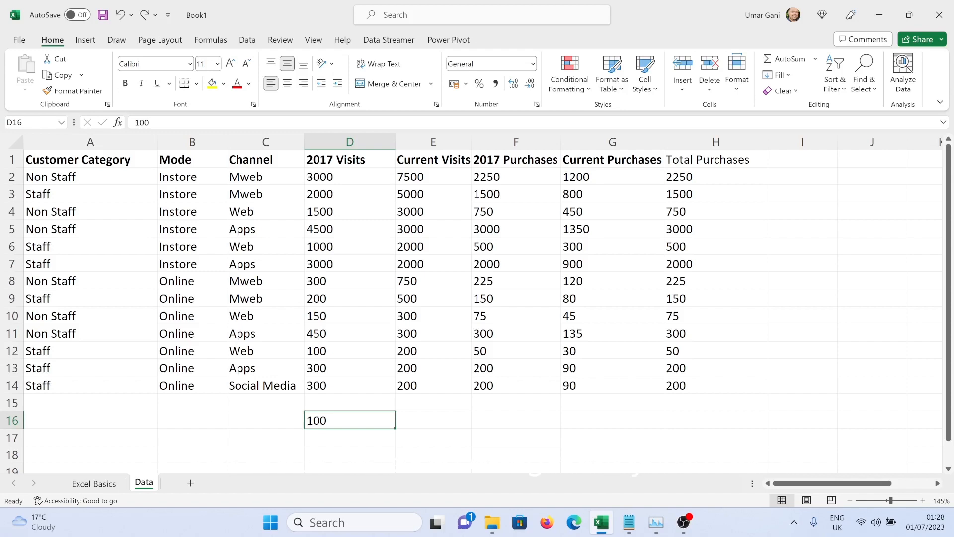
Enter the formula =G14*100 in G15, below the Current Purchases column, and reselect the cell.
left_click(612, 403)
type("=")
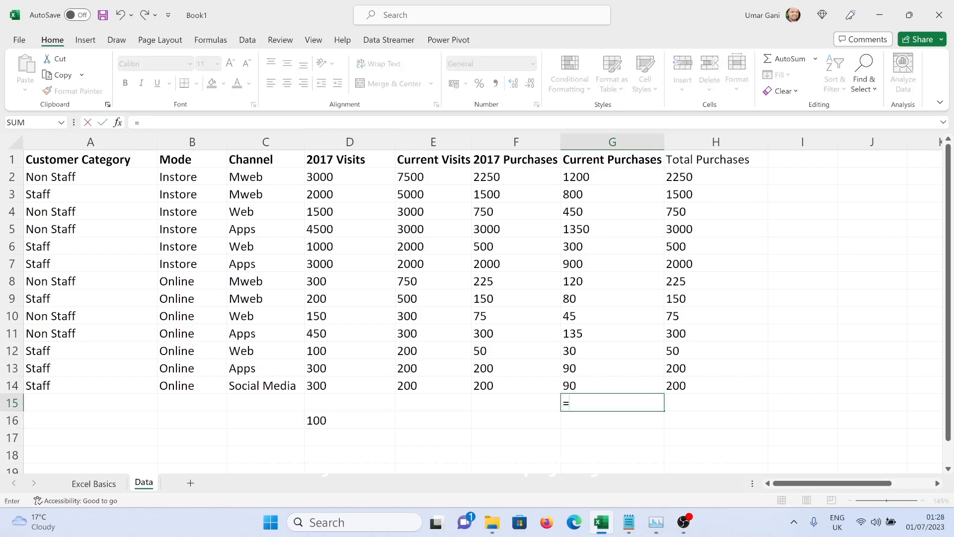
key("Up")
type("(1")
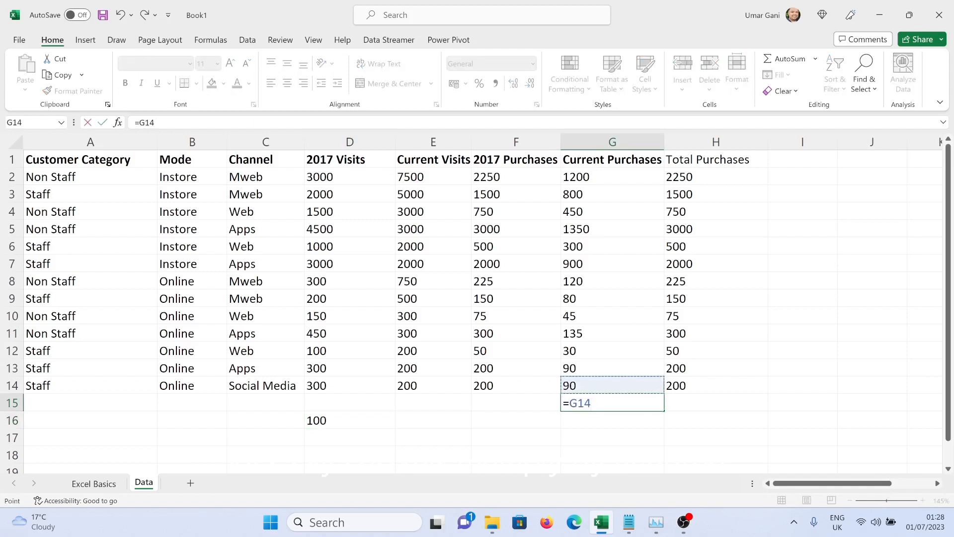
type("000")
key("BackSpace")
key("BackSpace")
key("BackSpace")
key("BackSpace")
key("BackSpace")
type("*100")
key("Return")
key("Up")
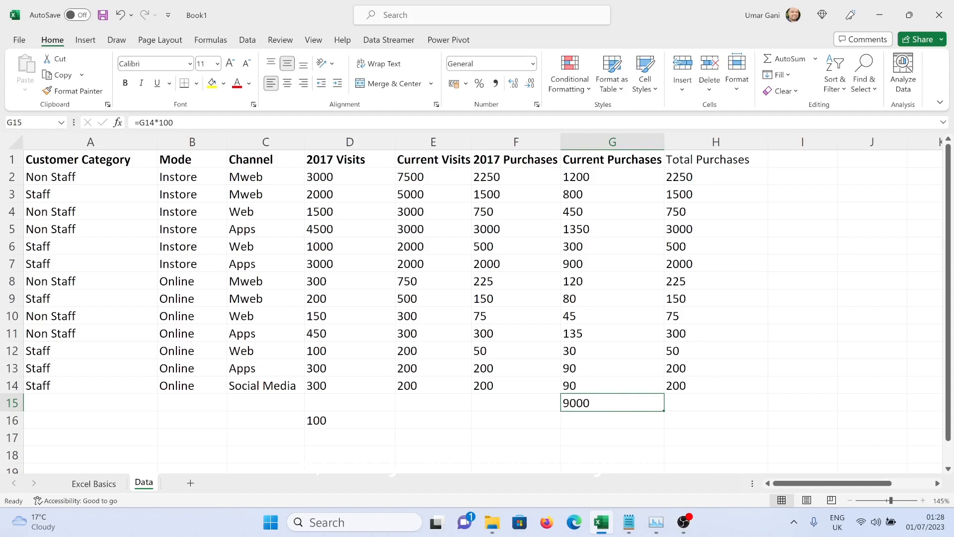
Clear the formula in G15 and try undo and redo on that deletion.
key("Delete")
key("ctrl+z")
key("Delete")
key("ctrl+y")
key("ctrl+y")
Select the ctrl arrows topic in the Excel Basics sheet and the full data range A1:H14 in the Data sheet.
left_click(94, 484)
key("Down")
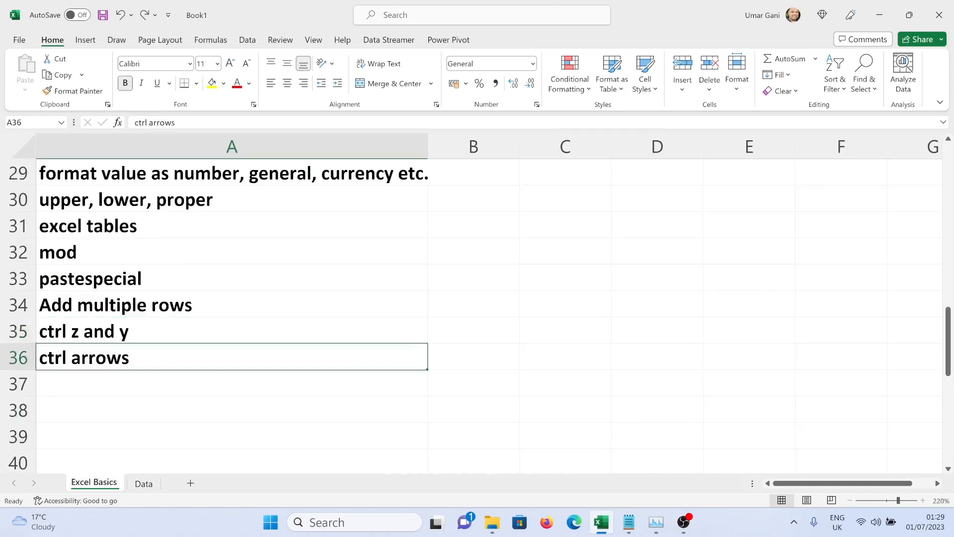
left_click(144, 484)
key("ctrl+Home")
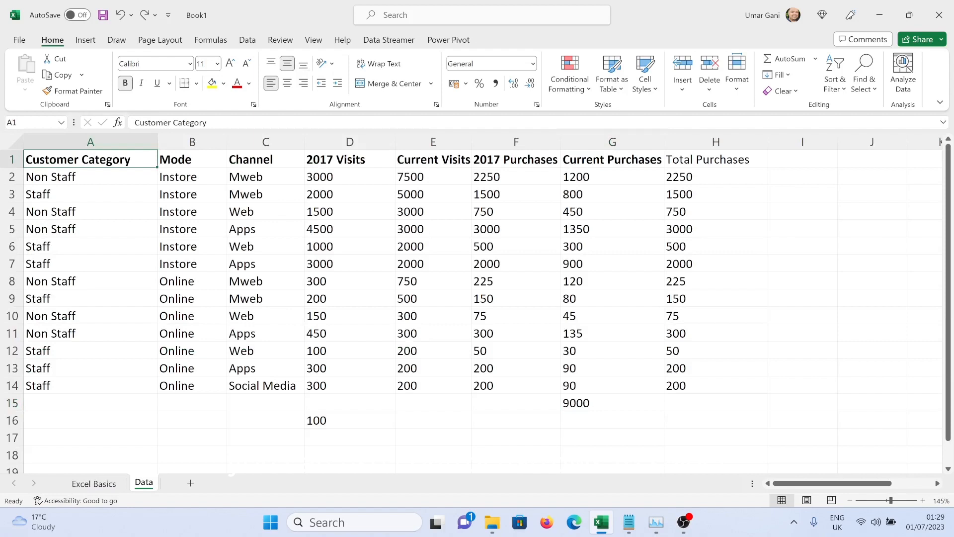
key("ctrl+shift+Right")
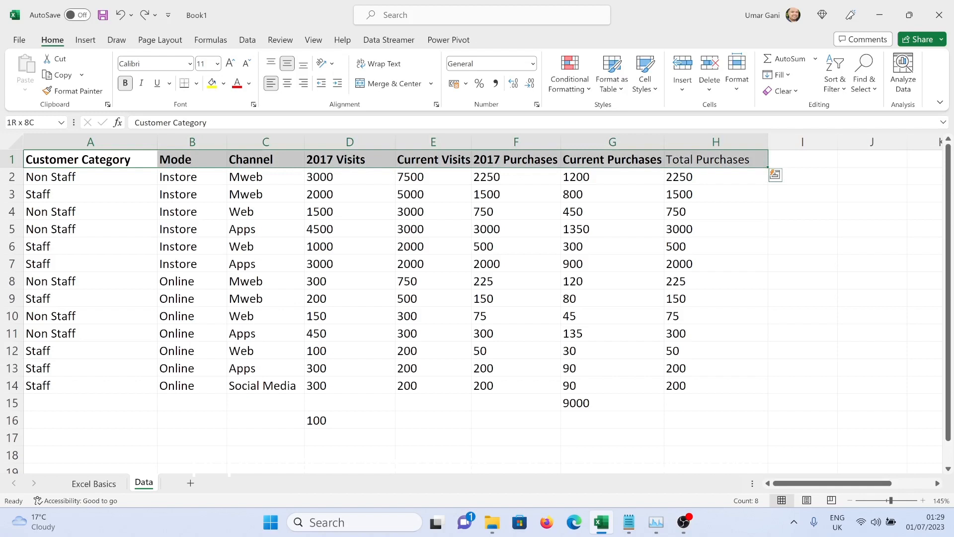
key("ctrl+shift+Down")
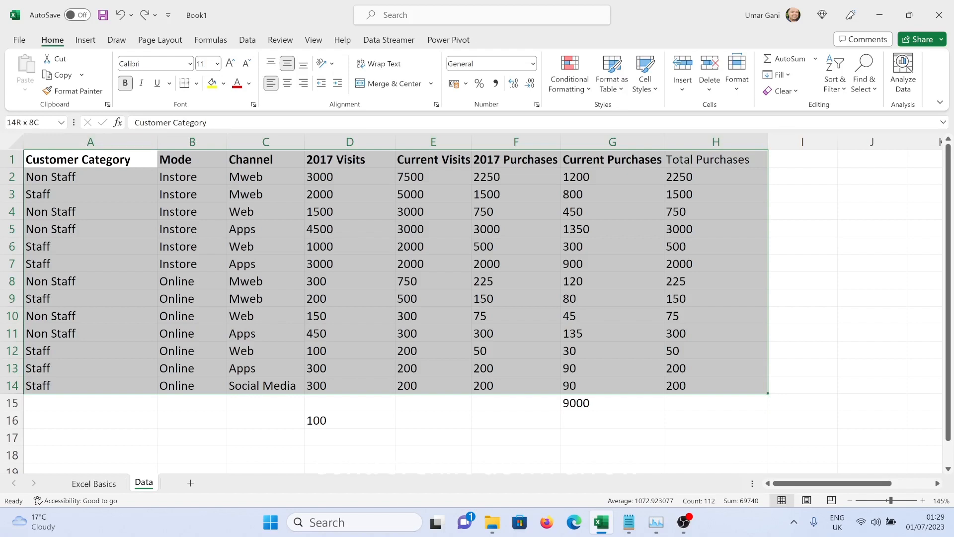
Check the topic list in the Excel Basics sheet and select the Total Purchases values H2:H14 in the Data sheet.
left_click(433, 333)
left_click(94, 484)
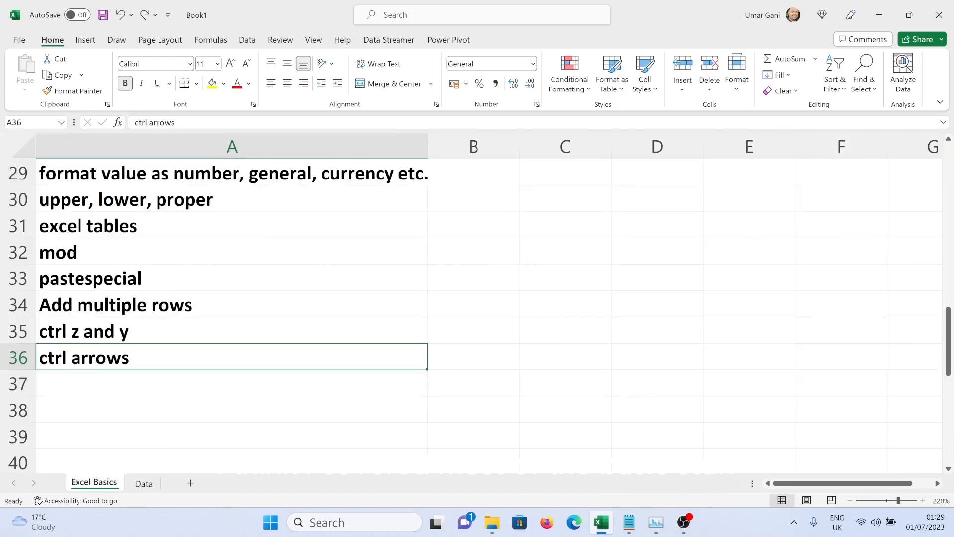
left_click(144, 483)
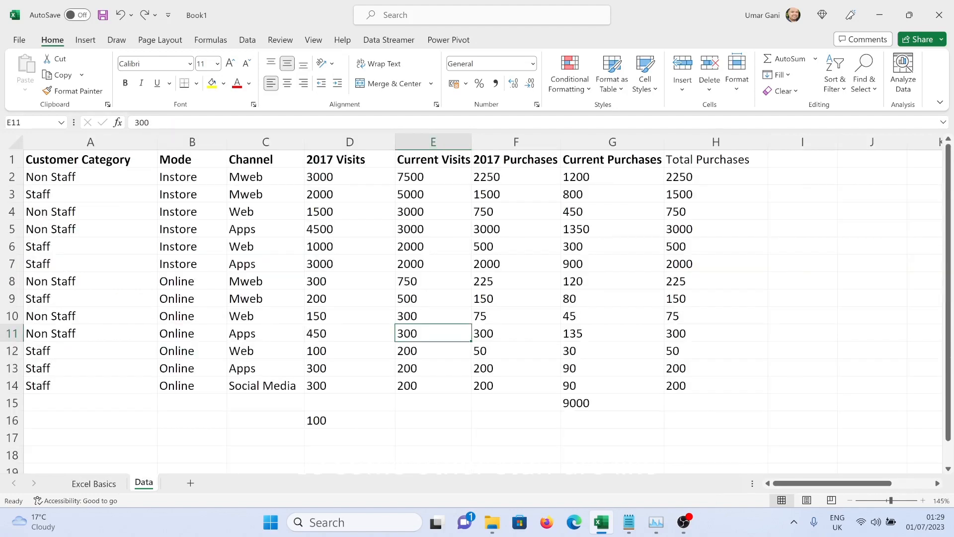
left_click_drag(716, 177, 716, 385)
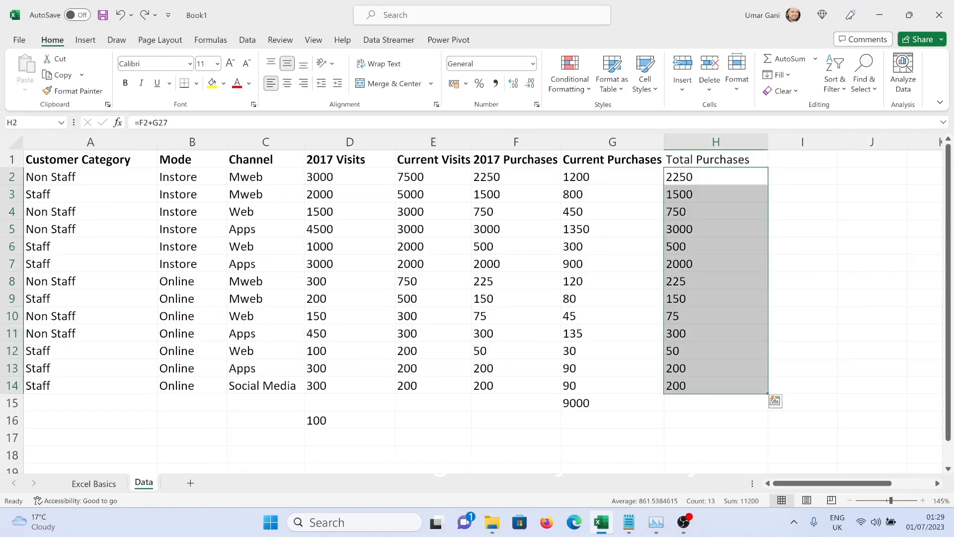
Enter the long sample text "dsfsdfsdfsdfdsfdsfsdfdsfdsfsdds" in cell B18 below the data.
left_click(192, 454)
type("dsf")
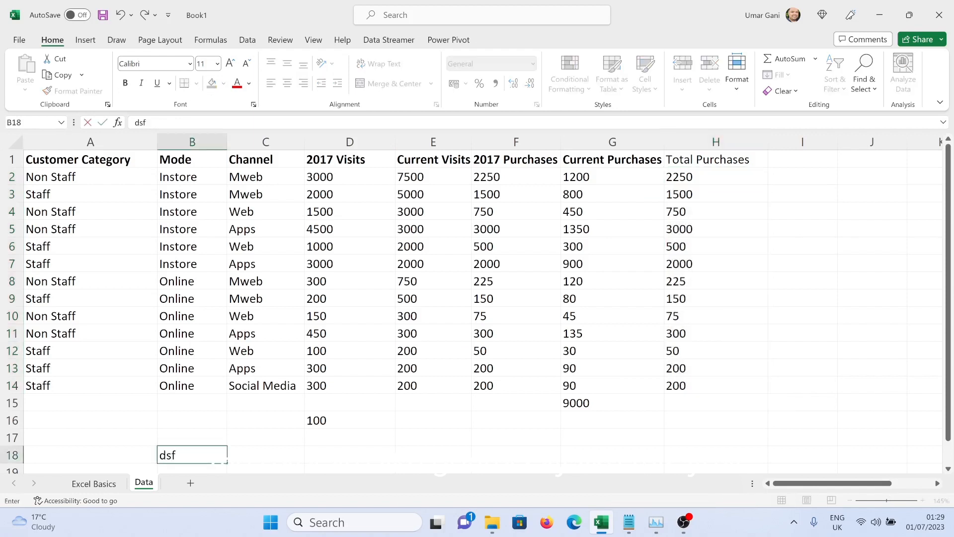
type("sdfsdfsdfdsfdsfsdfdsfdsfsdds")
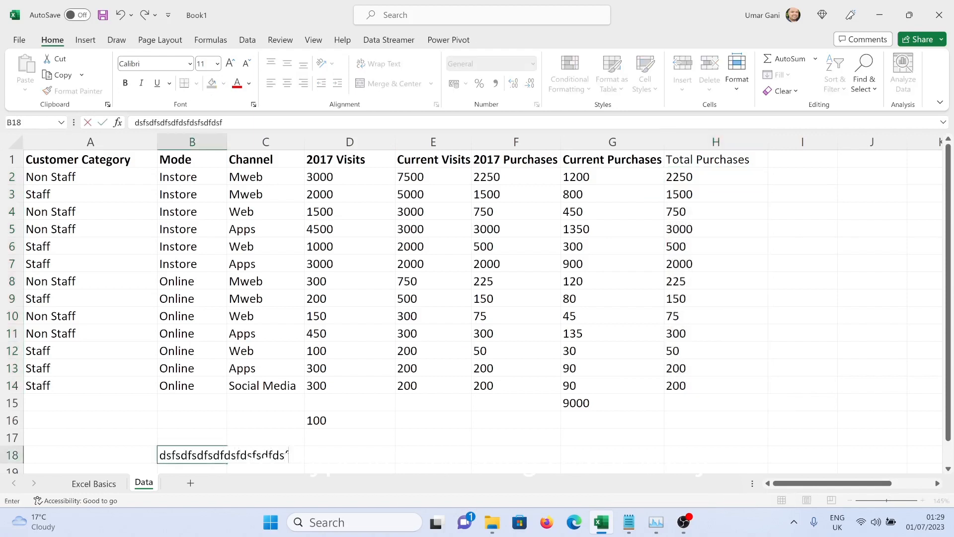
left_click(350, 437)
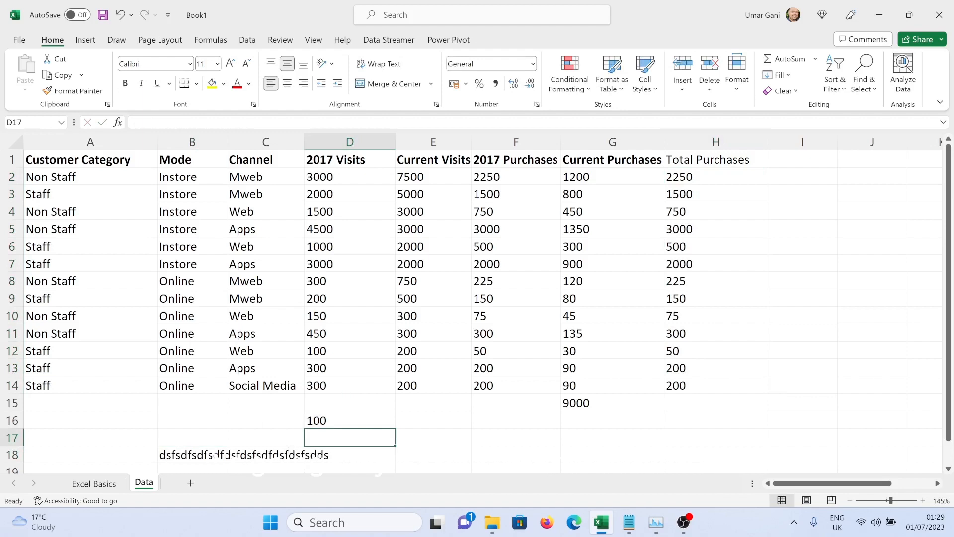
Wrap the long sample text in cell B18.
left_click(215, 455)
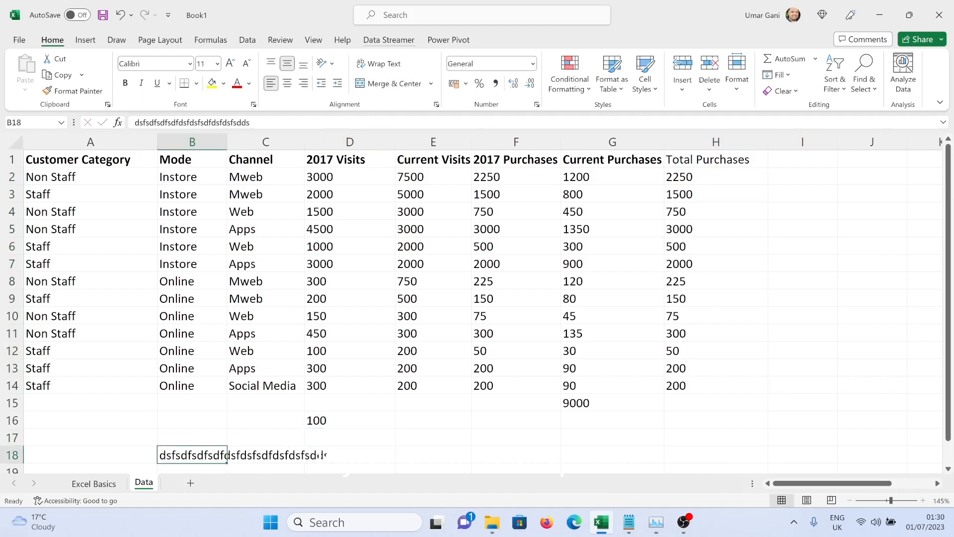
left_click(378, 64)
scroll(477, 299, "down", 2)
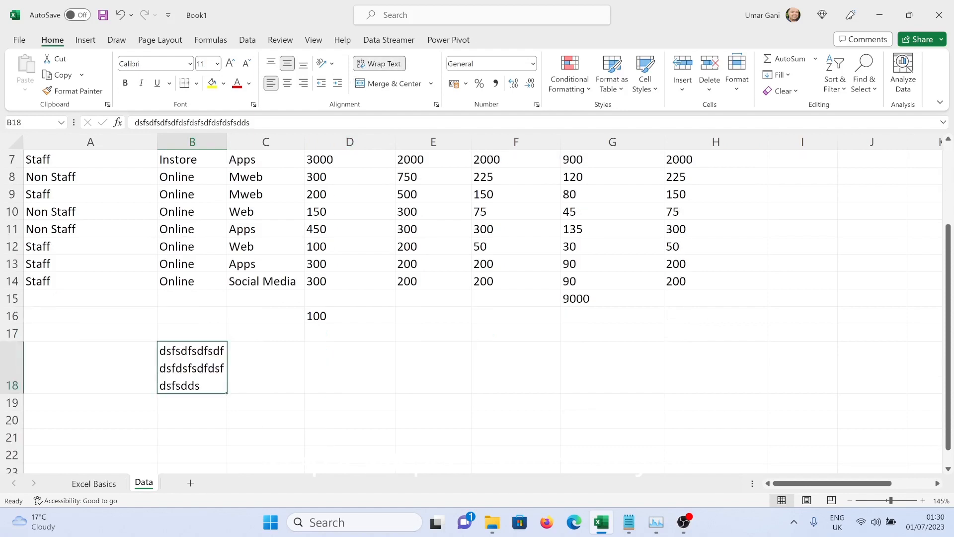
Apply the Strikethrough font effect to the text in cell B18.
right_click(200, 368)
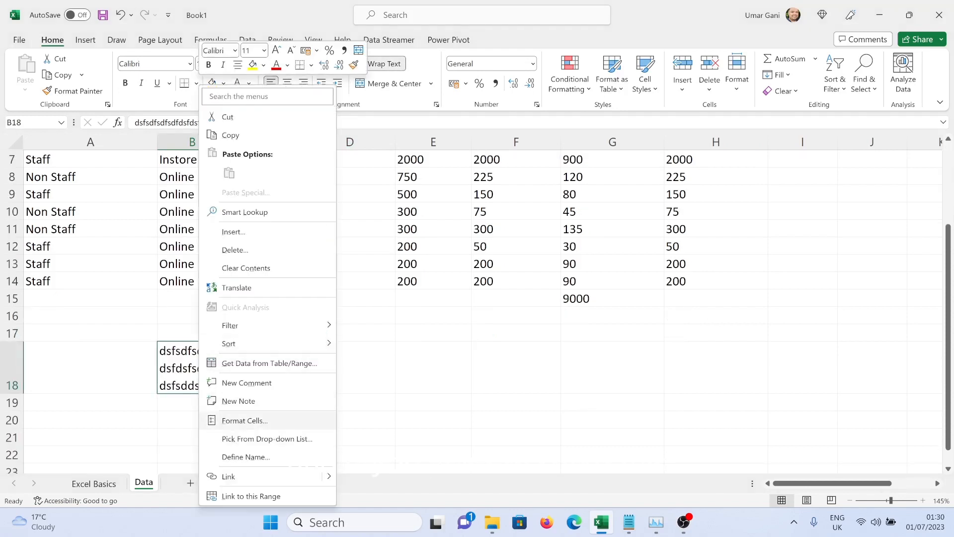
left_click(244, 419)
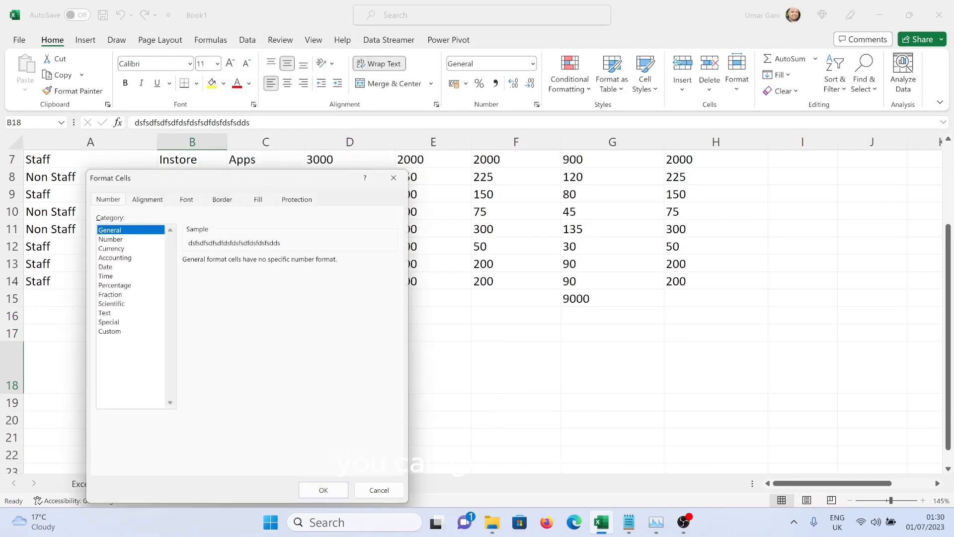
left_click(186, 199)
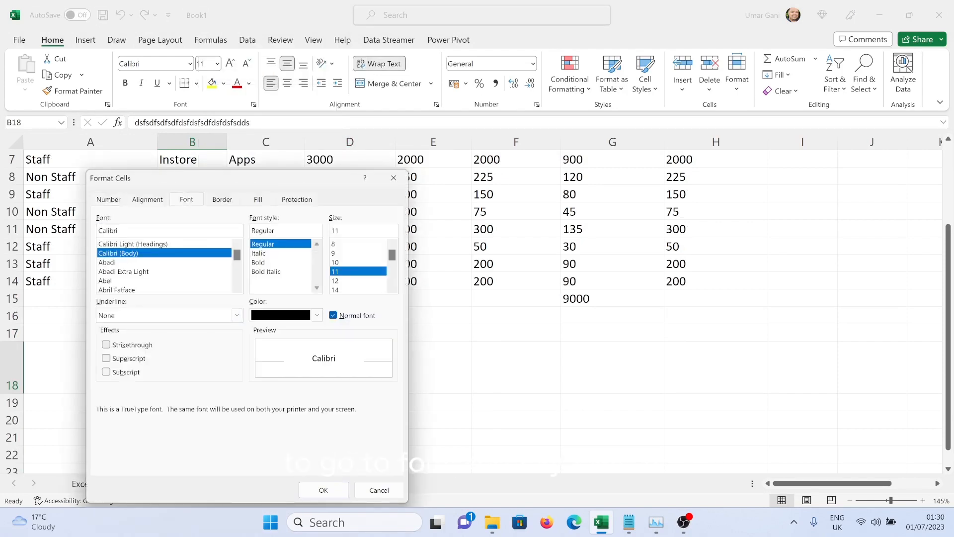
left_click(106, 345)
left_click(323, 490)
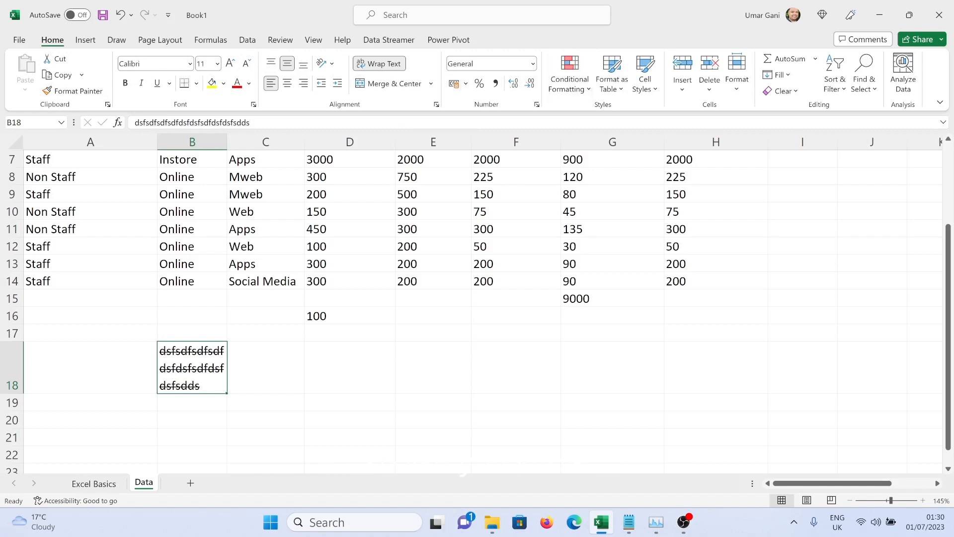
scroll(478, 298, "up", 2)
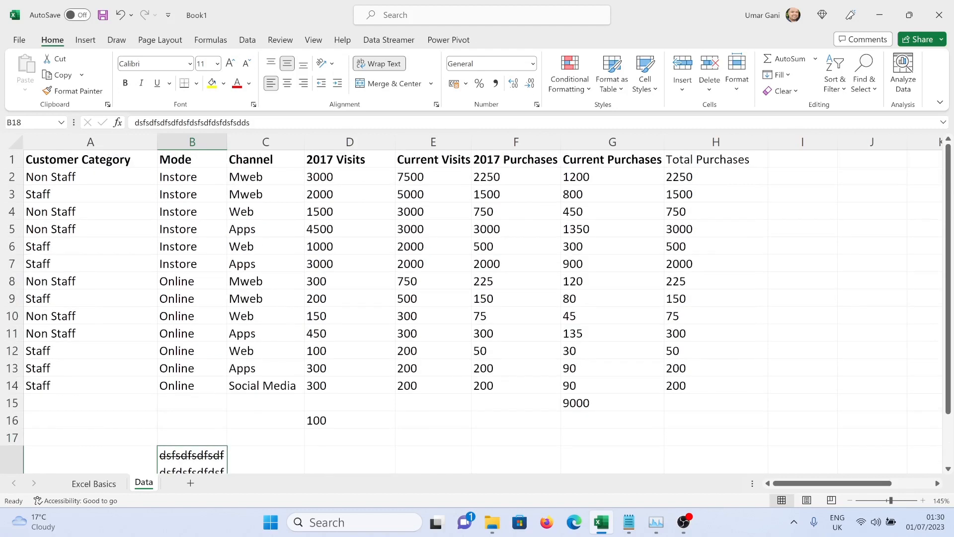
scroll(477, 299, "down", 2)
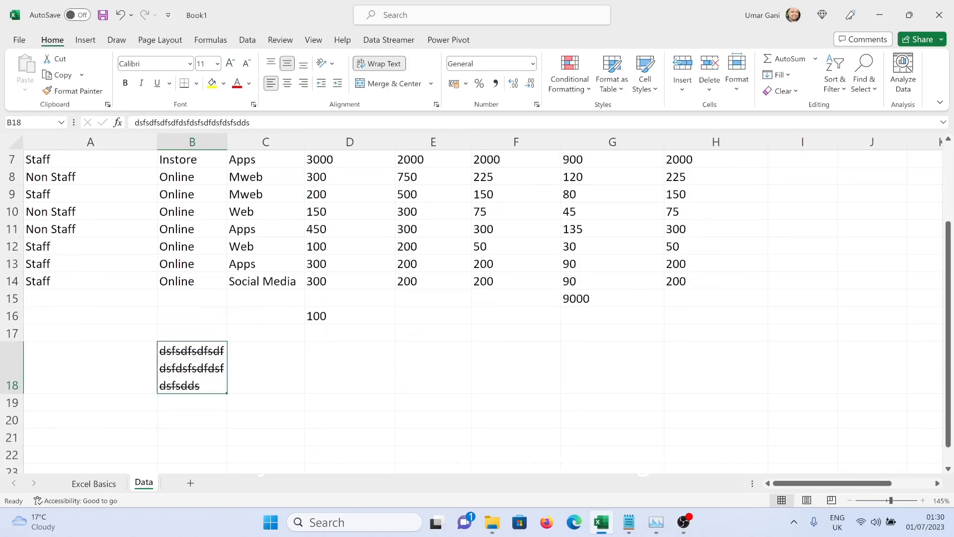
Merge and center the cells B18:D18.
left_click_drag(268, 368, 350, 367)
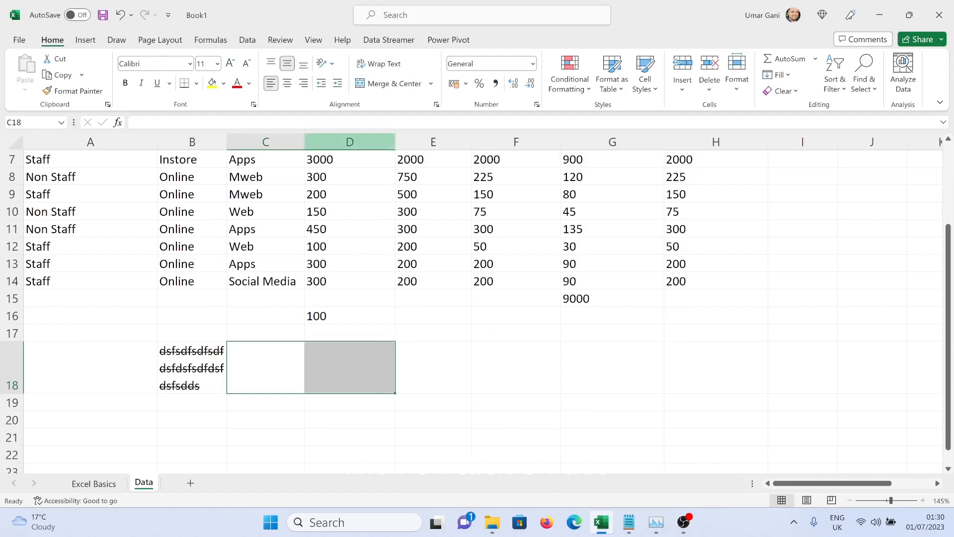
left_click_drag(193, 368, 347, 368)
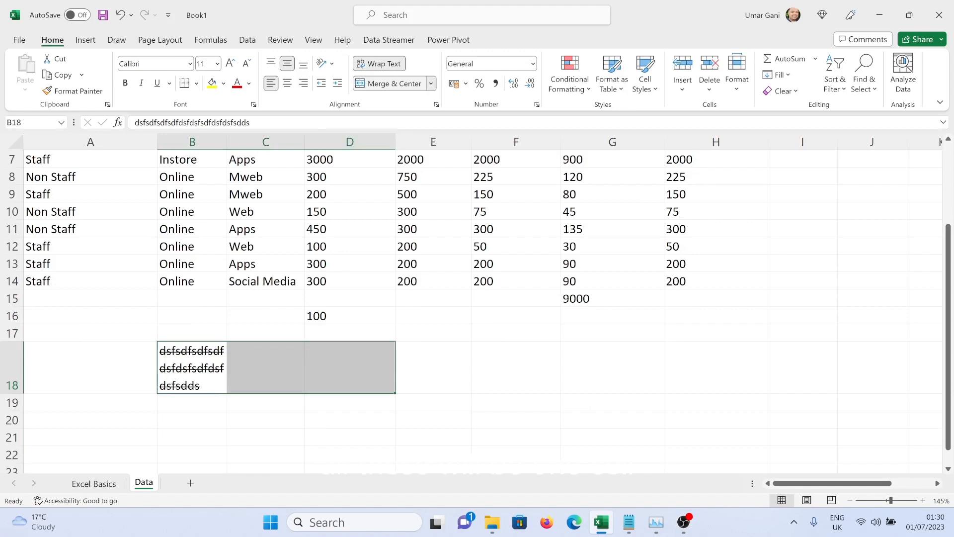
left_click(395, 83)
left_click(266, 437)
Unmerge the merged cell B18:D18 and select C18.
left_click(288, 368)
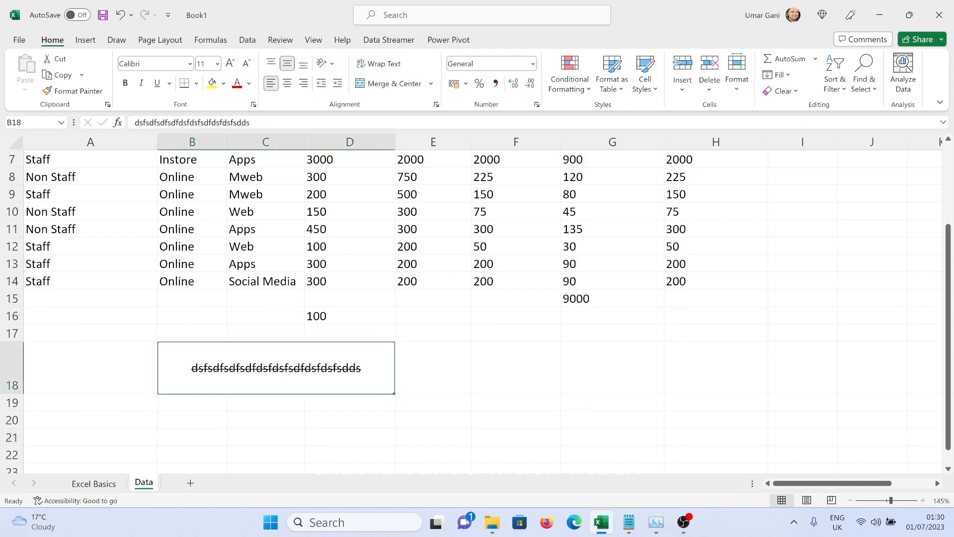
left_click(395, 84)
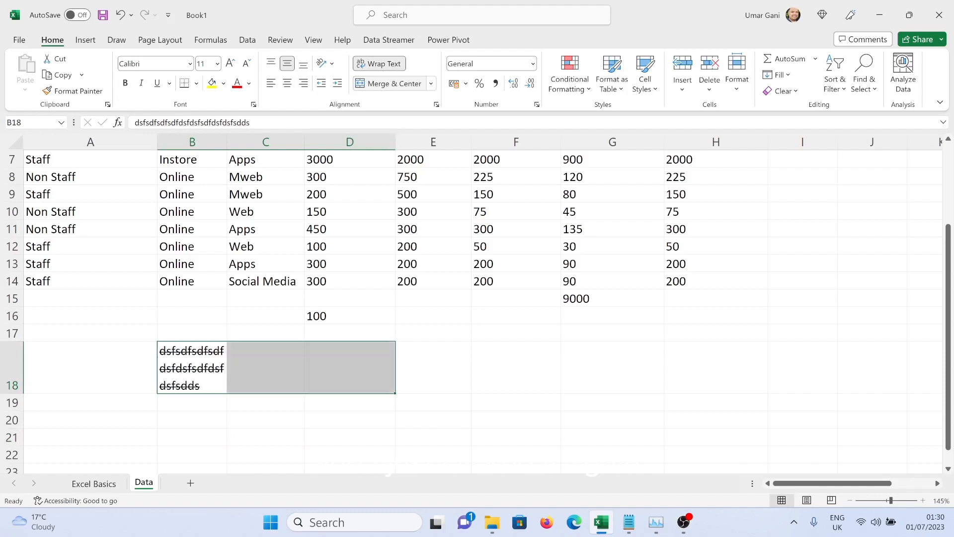
left_click(265, 368)
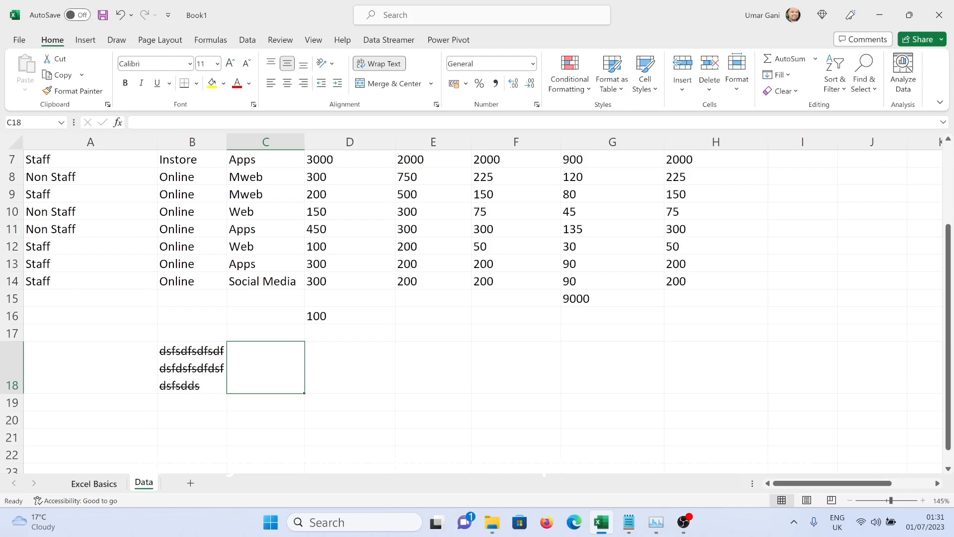
Review the whole topic list in the Excel Basics sheet and return to the Data sheet.
left_click(94, 482)
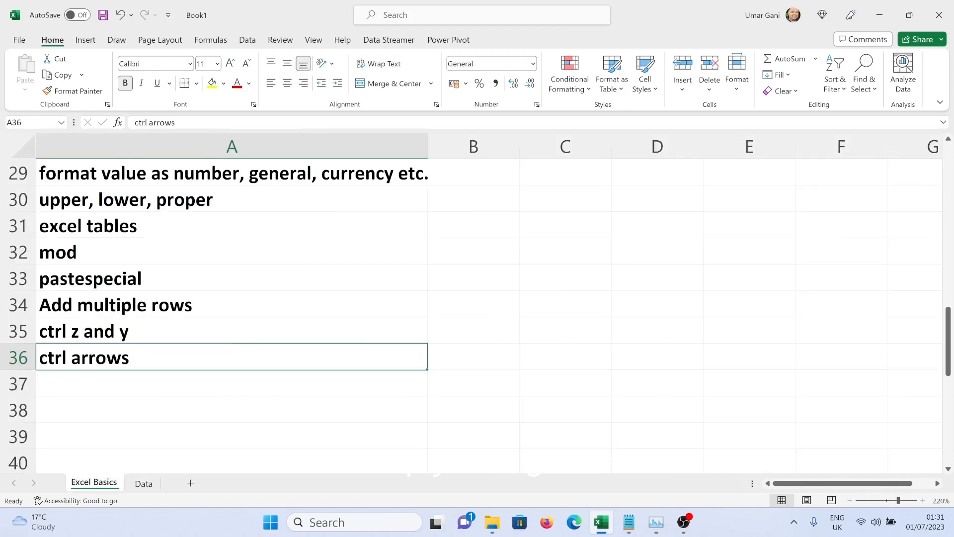
scroll(477, 315, "up", 5)
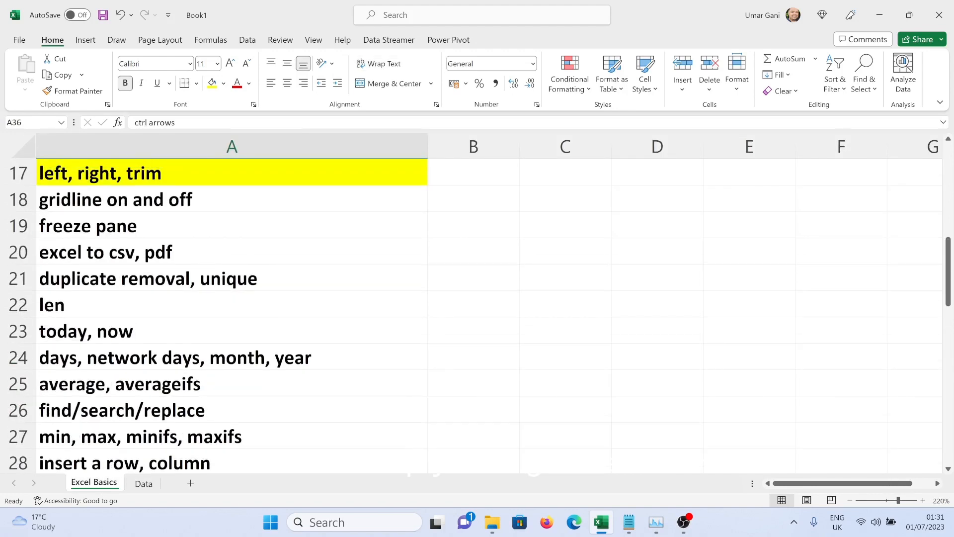
scroll(478, 315, "up", 5)
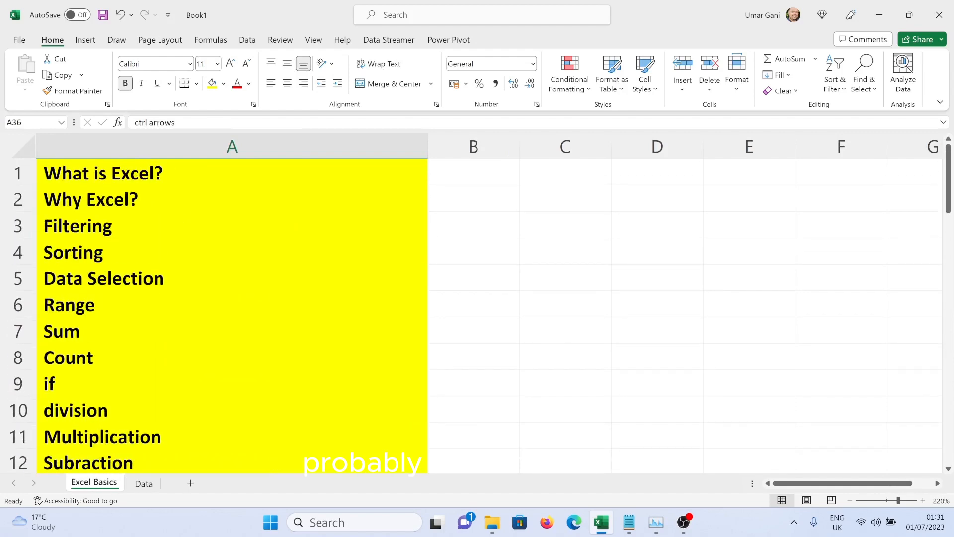
scroll(477, 316, "down", 5)
scroll(477, 316, "down", 5)
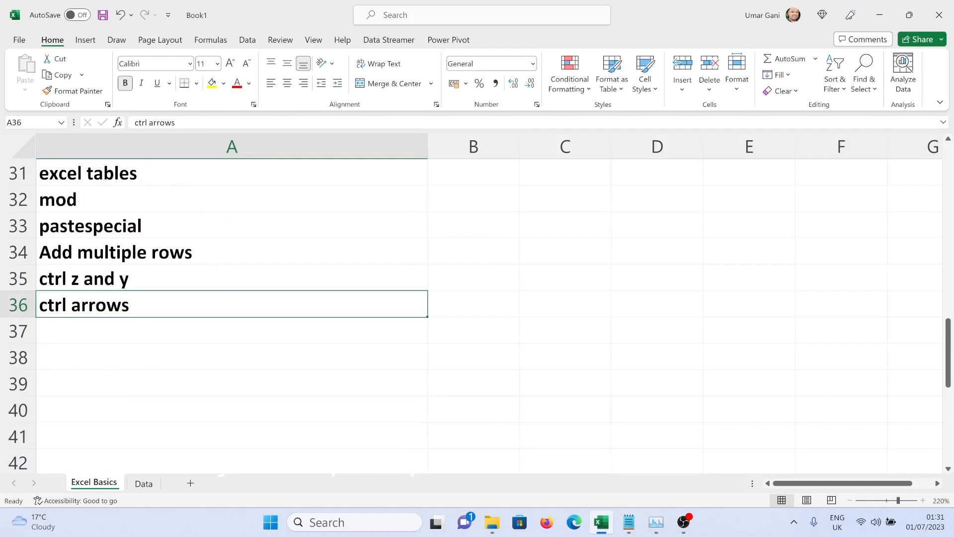
key("ctrl+Page_Down")
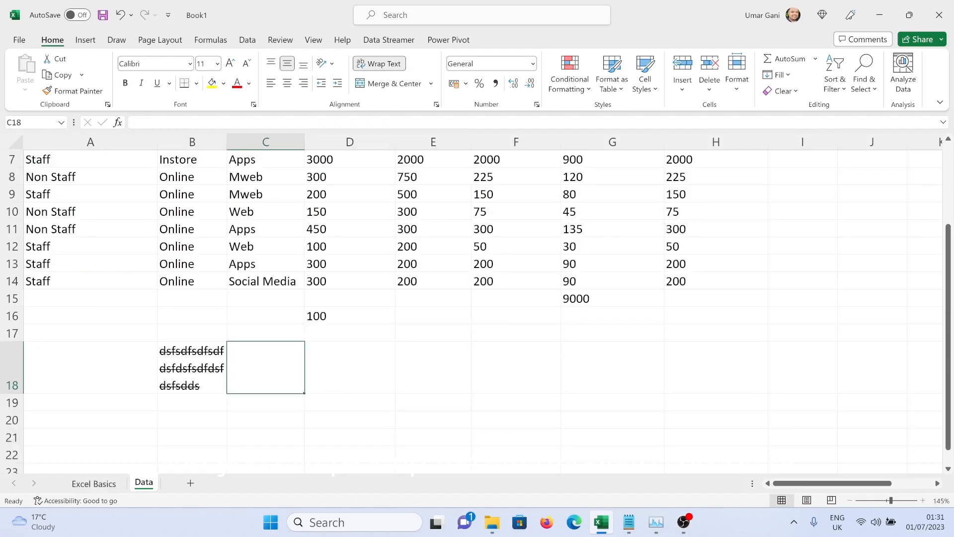